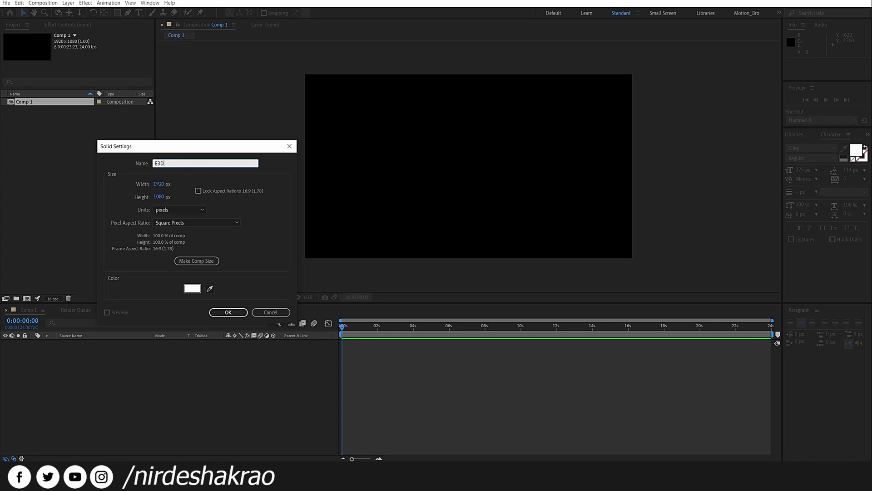
Apply the Element effect to the E3D solid layer
key(ctrl+space)
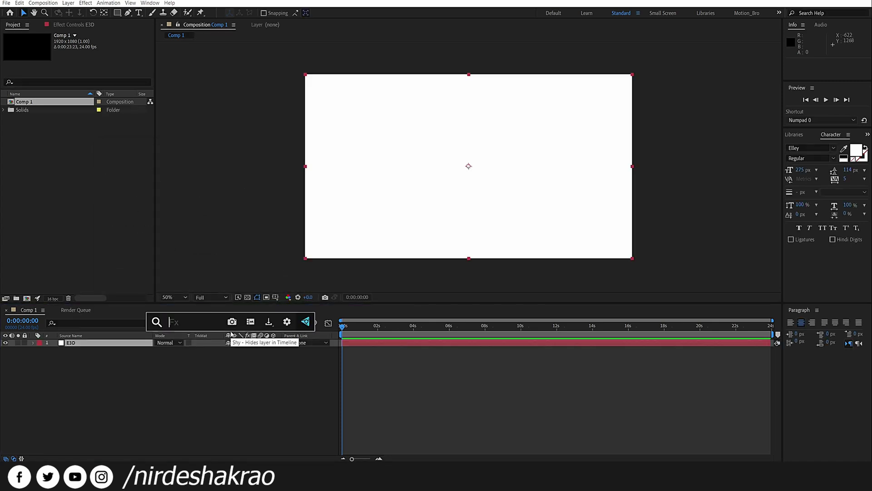
text(elem)
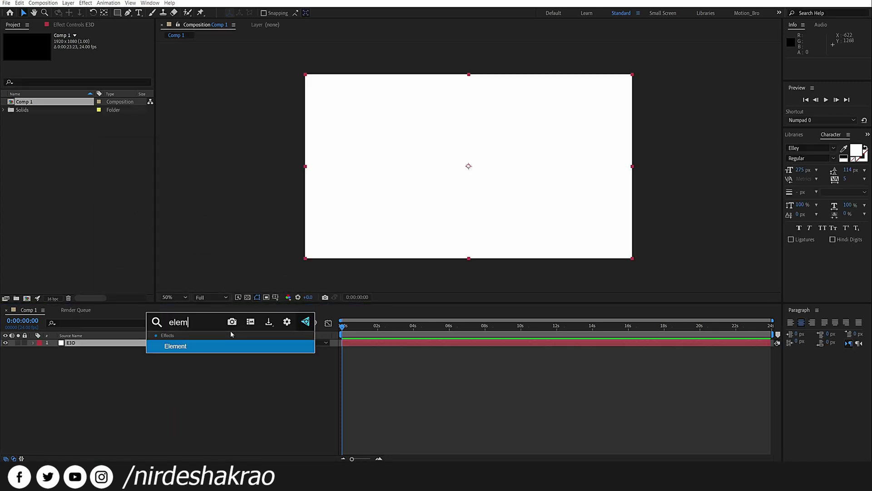
key(Return)
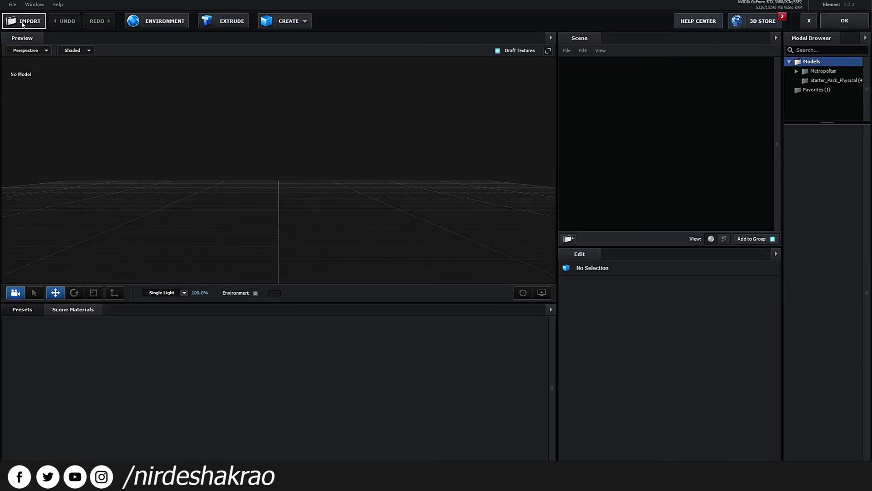
Import the Lion.obj model into the scene with its force alignment set to Bottom
click(24, 21)
double_click(102, 83)
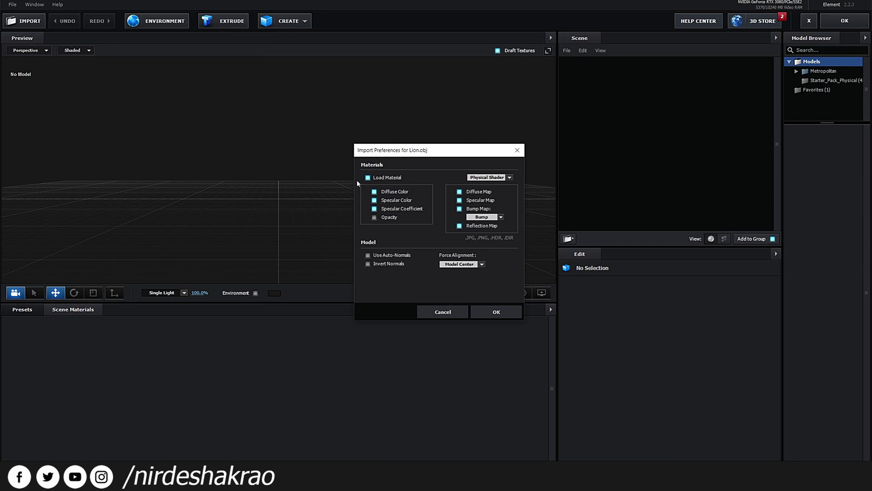
click(471, 265)
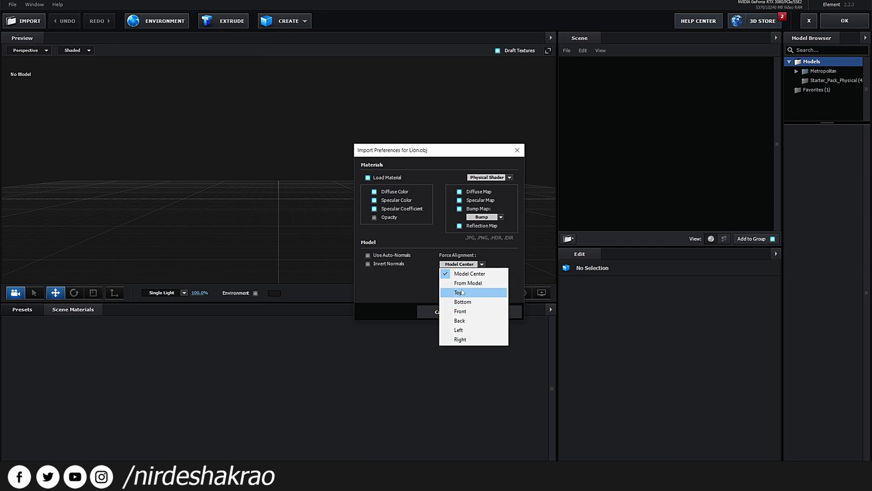
click(463, 302)
click(493, 312)
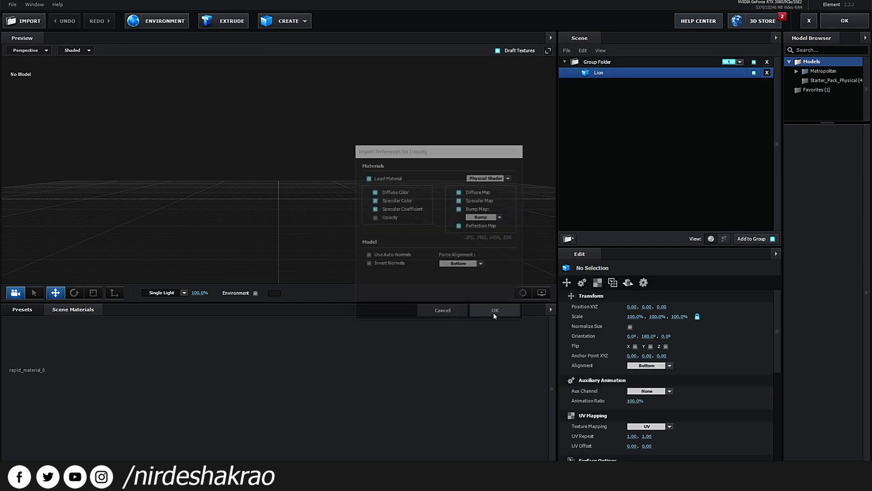
Turn on Normalize Size for the Lion model
drag(420, 203, 394, 218)
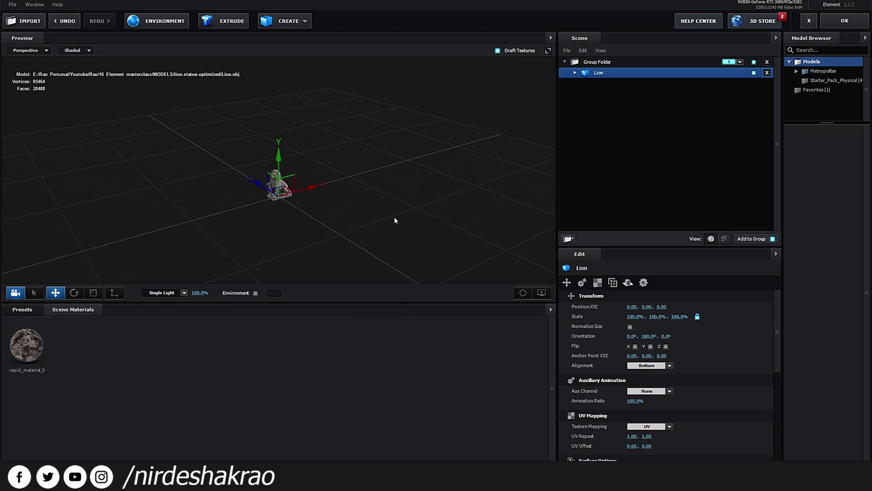
click(630, 326)
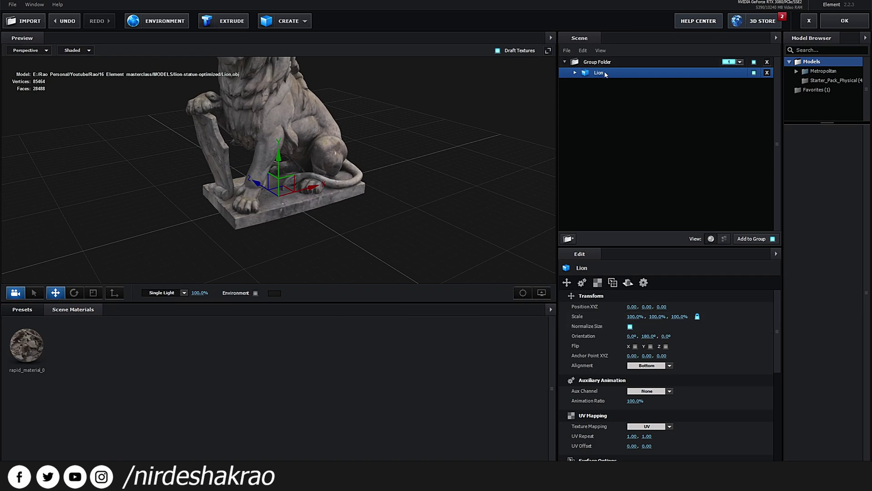
Create a plane primitive beneath the lion statue
drag(324, 197, 392, 214)
click(304, 23)
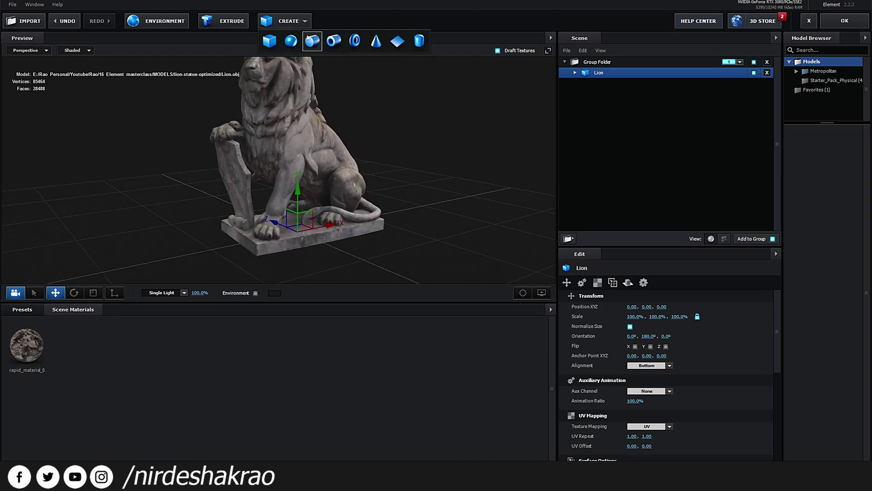
click(395, 42)
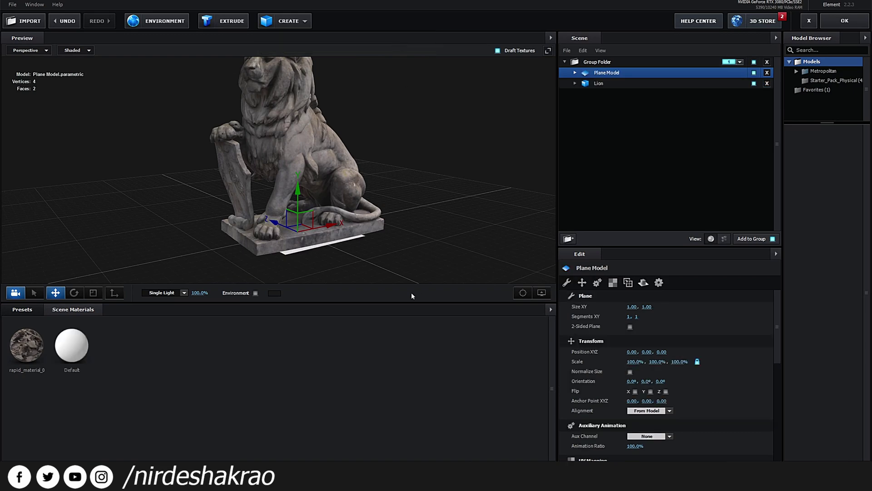
Scale the plane uniformly to about 938.3% to form a large floor around the statue
drag(366, 246, 321, 199)
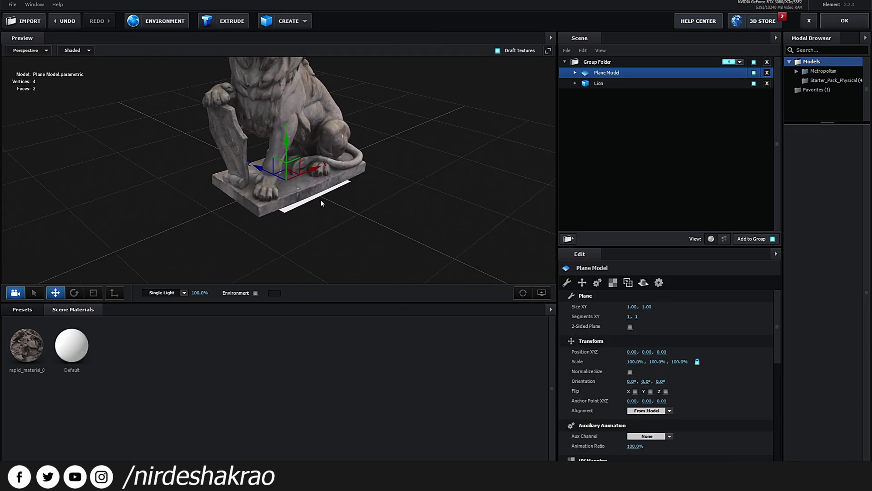
key(r)
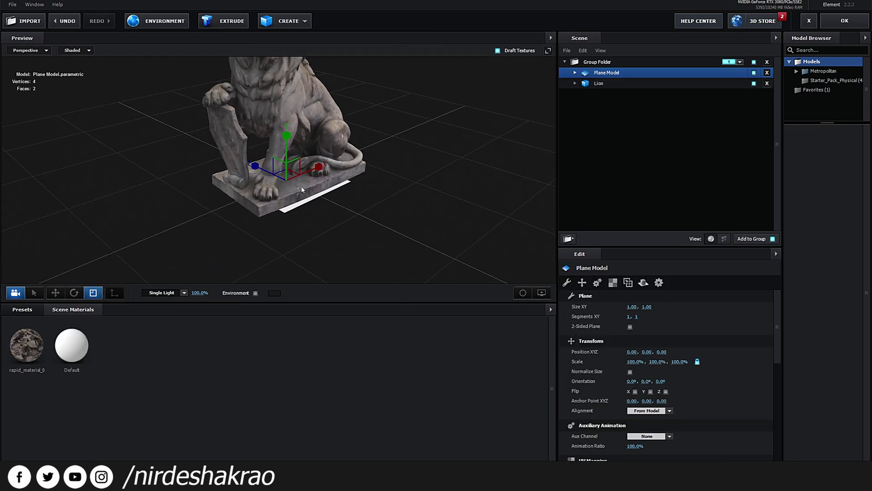
drag(287, 180, 559, 103)
scroll(420, 176, down, 5)
mouse_move(329, 204)
mouse_down()
mouse_move(282, 179)
mouse_move(326, 197)
mouse_up()
middle_drag(326, 197, 341, 169)
mouse_move(341, 169)
mouse_down()
mouse_move(360, 164)
mouse_move(340, 165)
mouse_up()
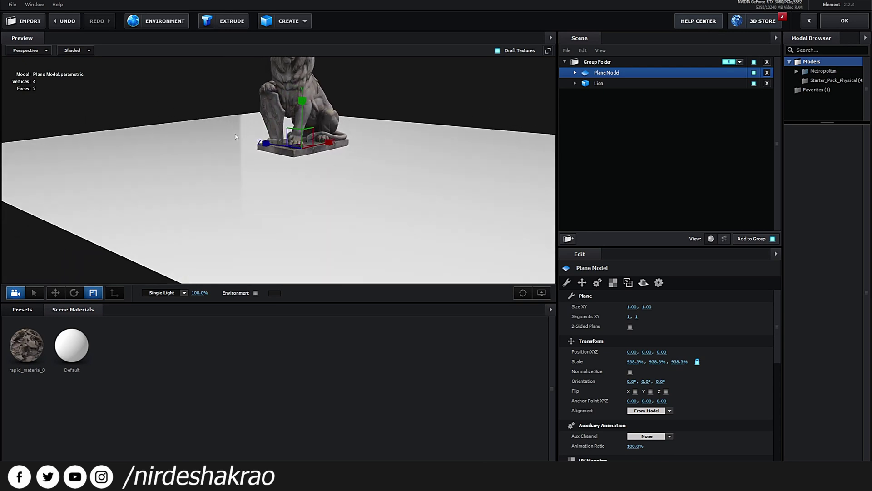
Set the reflectivity intensity of the plane's Default material to 100%
middle_drag(263, 172, 247, 182)
scroll(243, 209, up, 2)
drag(260, 219, 266, 213)
middle_drag(266, 213, 267, 210)
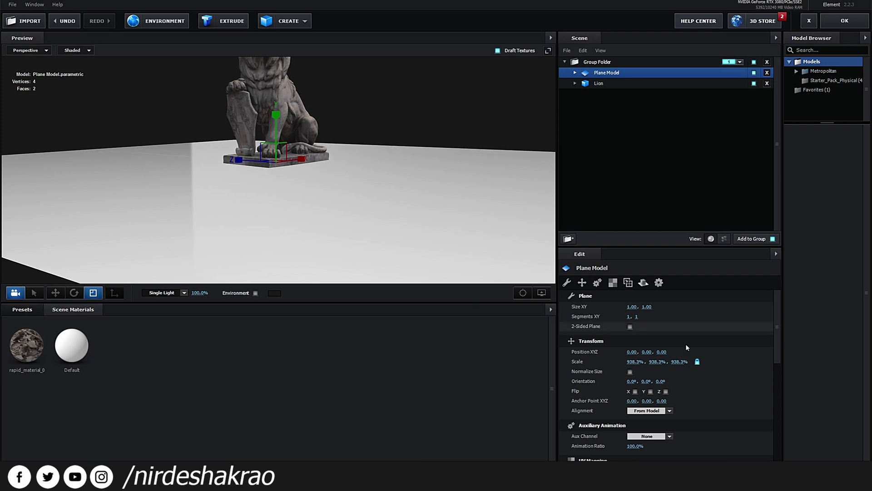
click(575, 72)
click(612, 83)
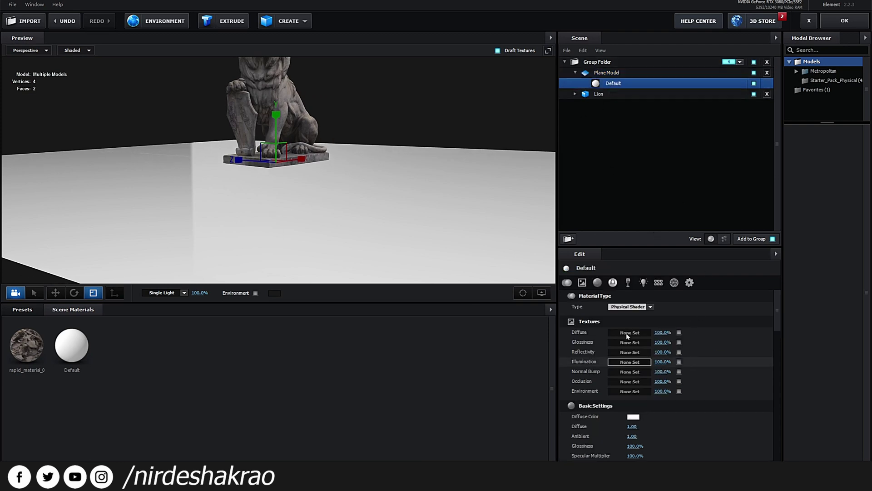
scroll(627, 354, down, 3)
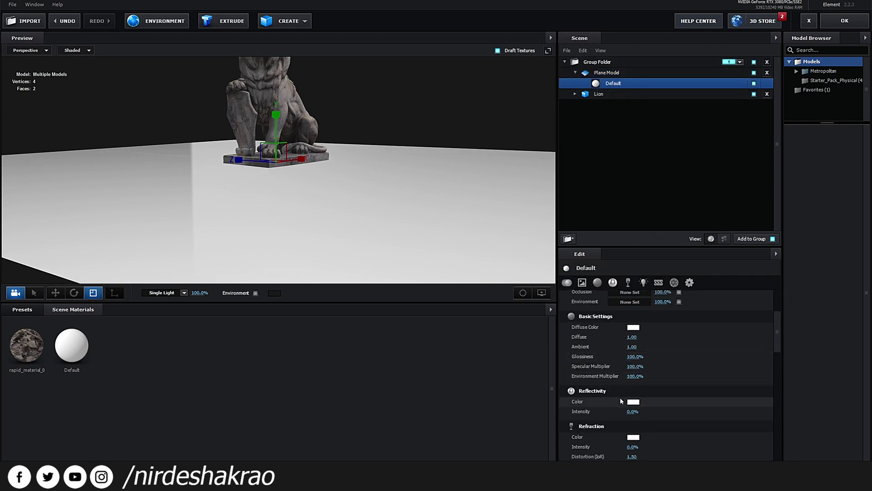
drag(632, 411, 725, 410)
Show the environment in the preview to check the floor's reflections, and hide it again
drag(400, 218, 366, 237)
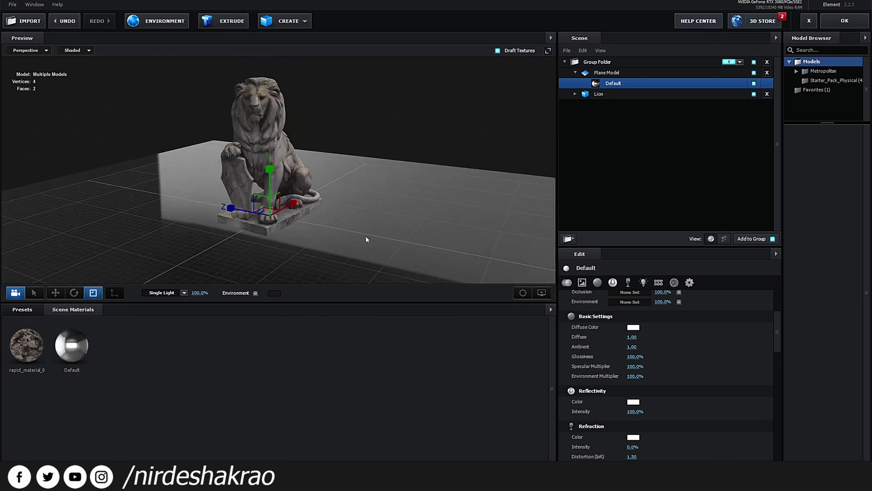
click(255, 293)
drag(291, 255, 273, 285)
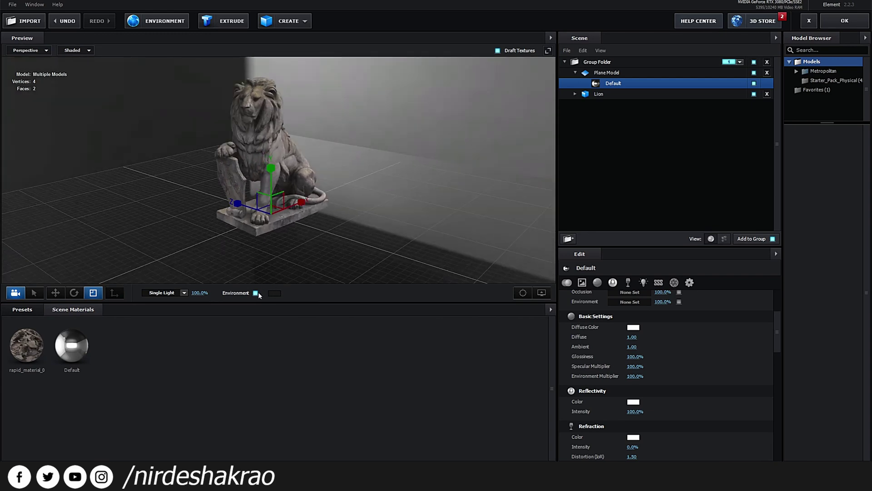
click(256, 292)
Hide the grid in the preview's view options
drag(288, 247, 508, 293)
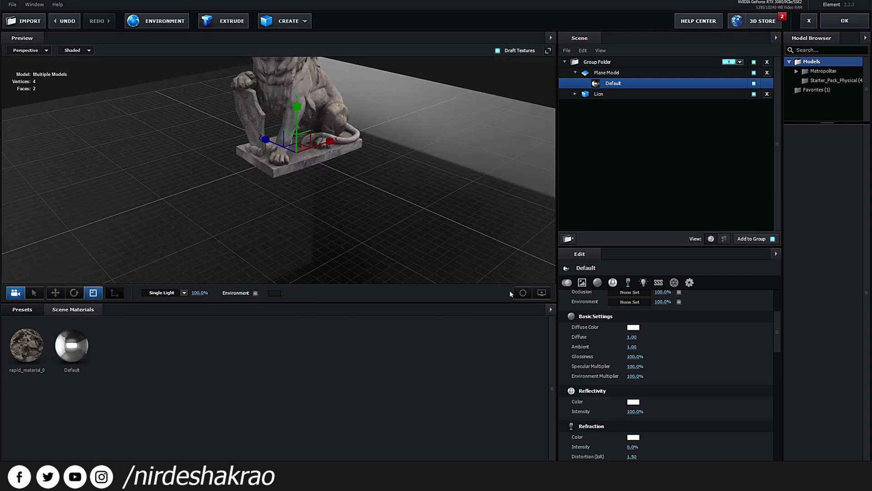
click(542, 294)
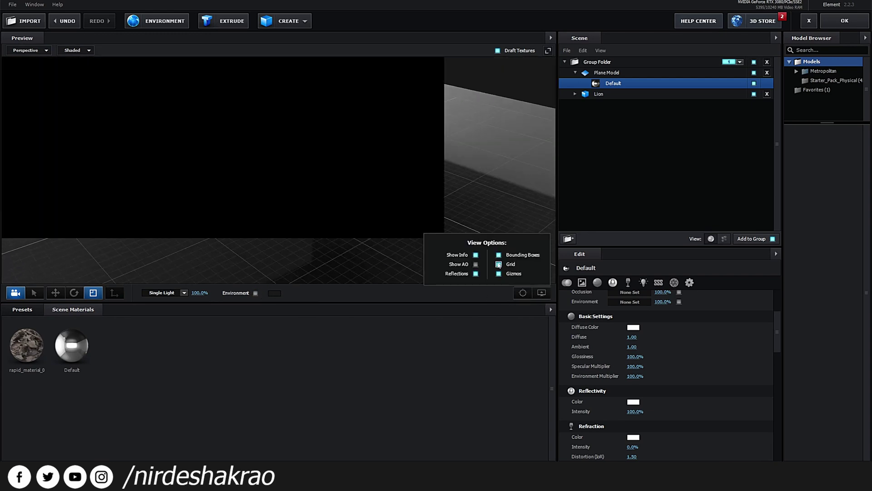
click(498, 264)
drag(314, 232, 404, 219)
drag(352, 223, 503, 130)
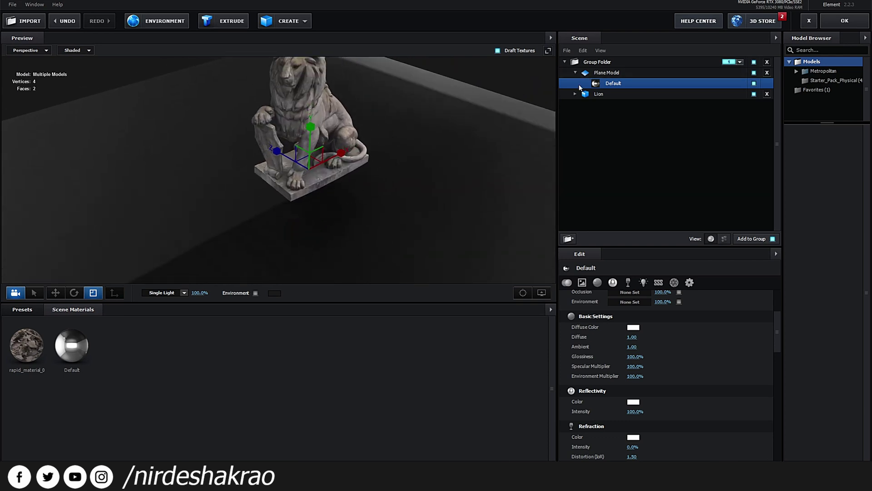
Set the Plane Model's Reflect Mode to Mirror Surface
click(604, 74)
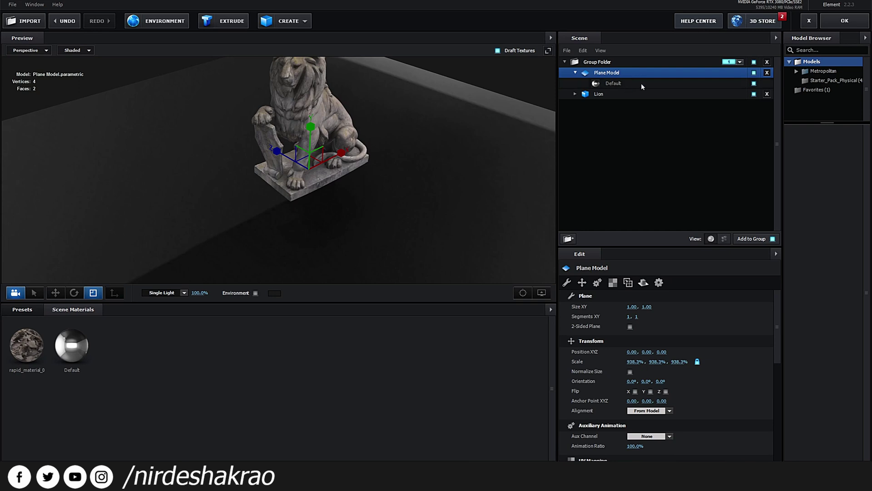
drag(466, 167, 457, 173)
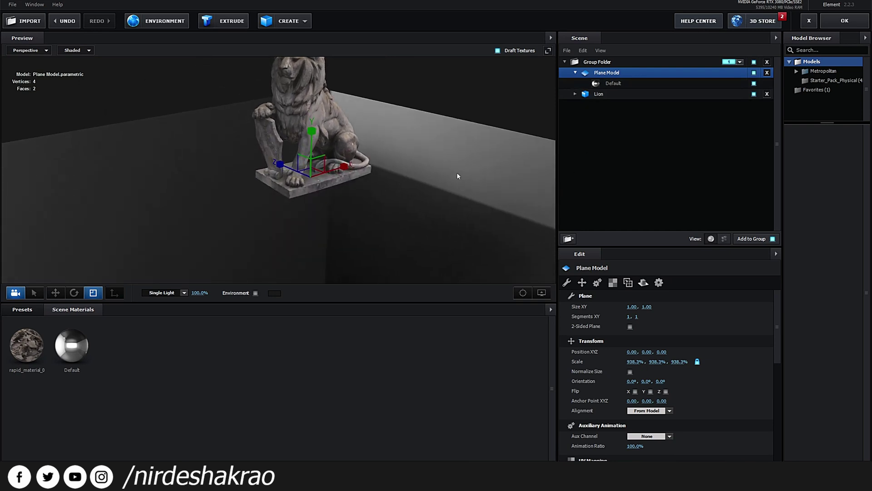
click(575, 73)
click(626, 82)
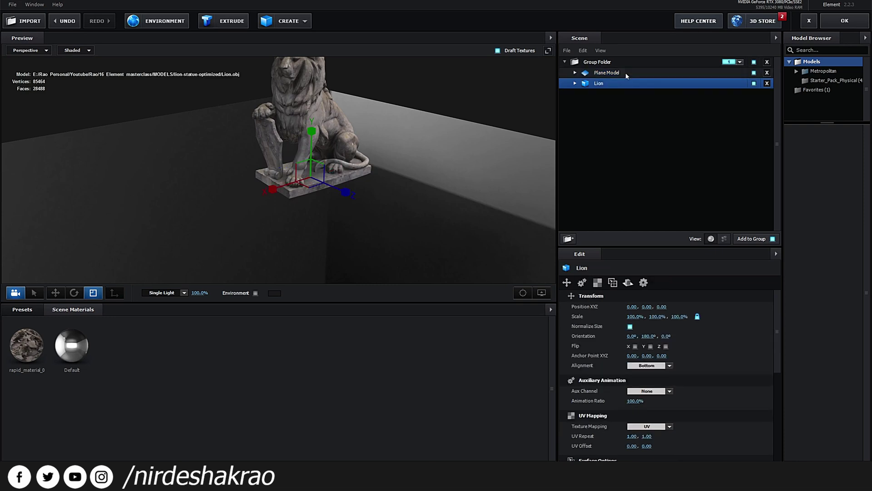
click(621, 74)
middle_drag(407, 191, 371, 194)
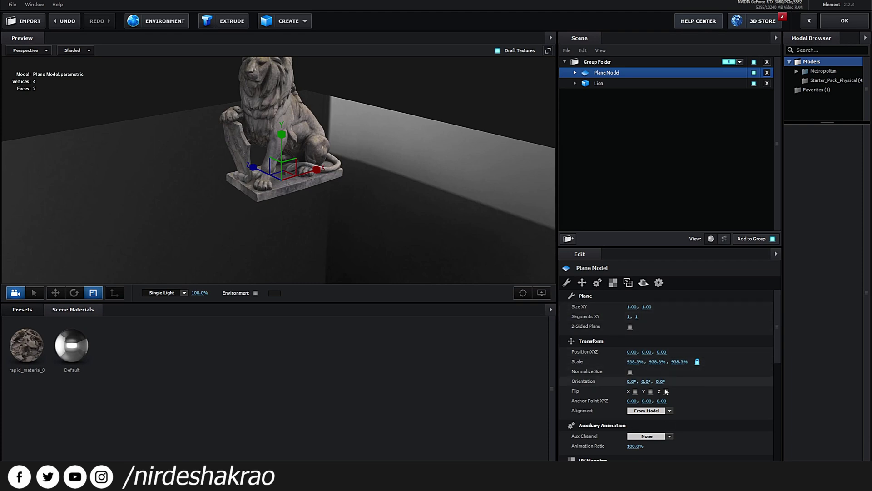
click(643, 283)
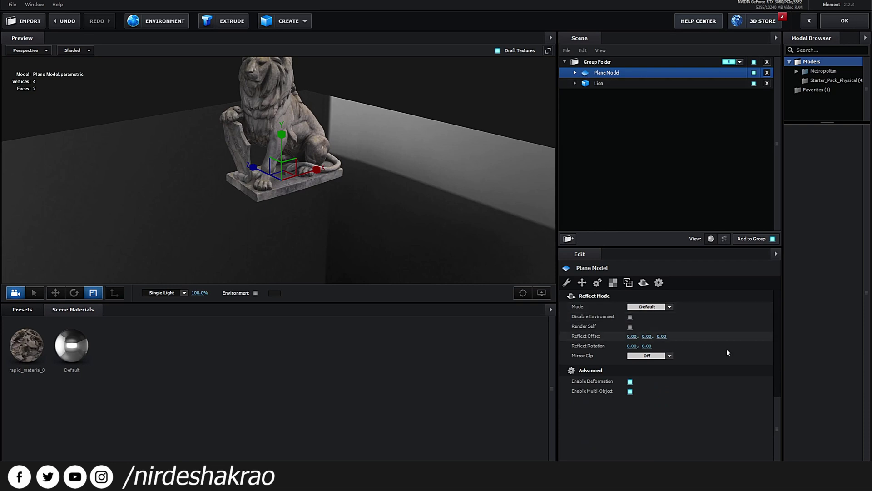
drag(775, 432, 768, 296)
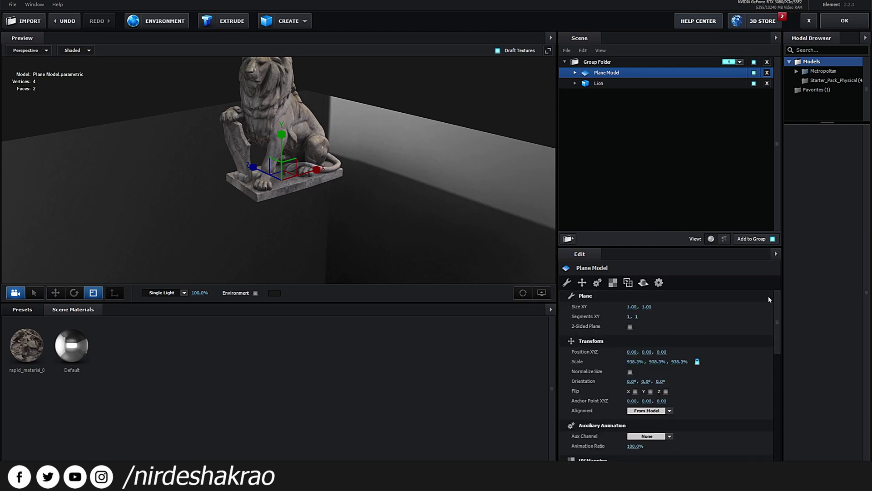
click(643, 282)
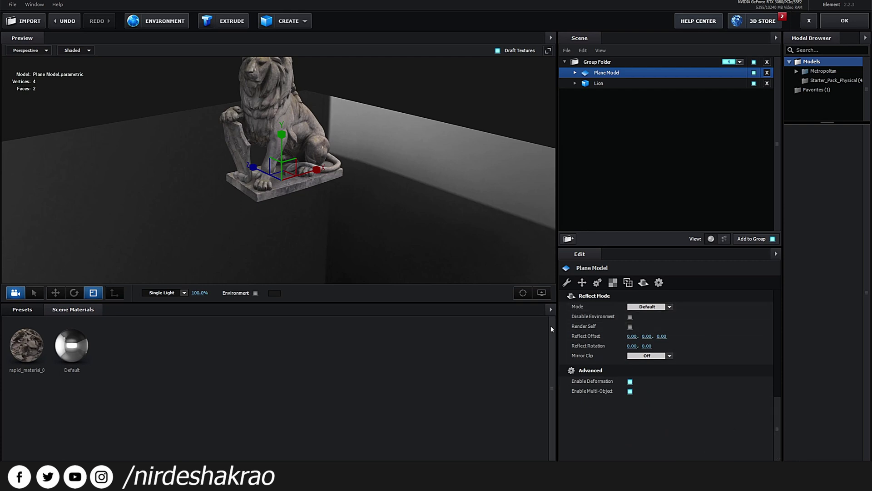
click(669, 307)
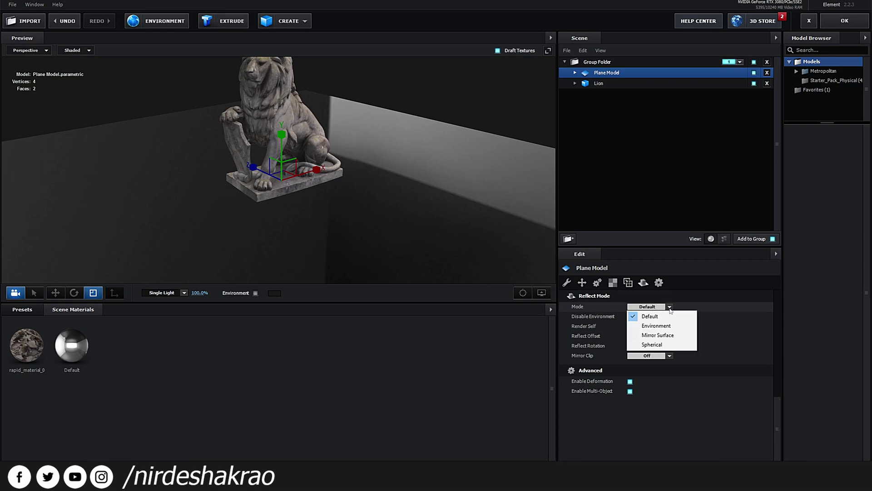
click(672, 336)
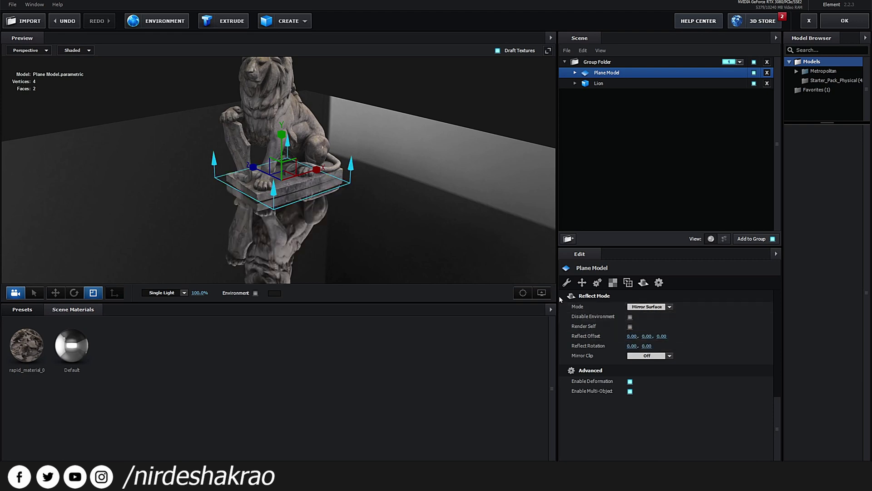
Try shifting the plane's reflection with a Y Reflect Offset of 0.05, and undo the offset changes
drag(437, 247, 327, 200)
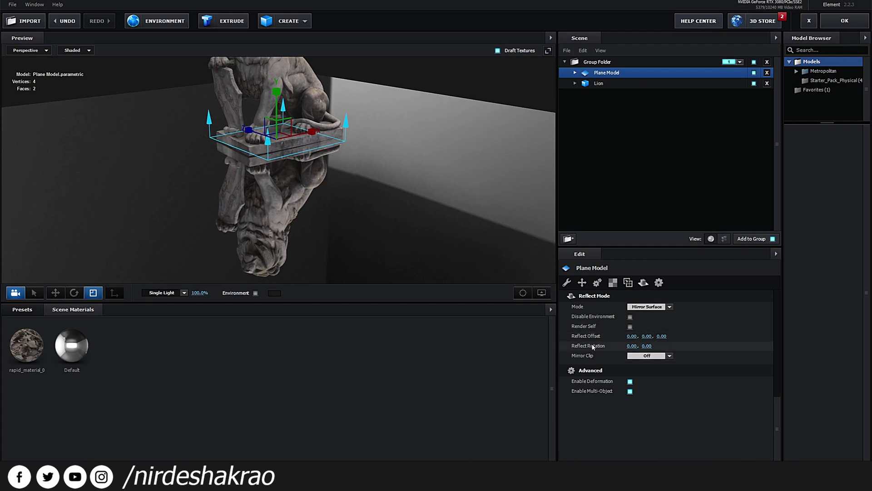
drag(370, 254, 389, 256)
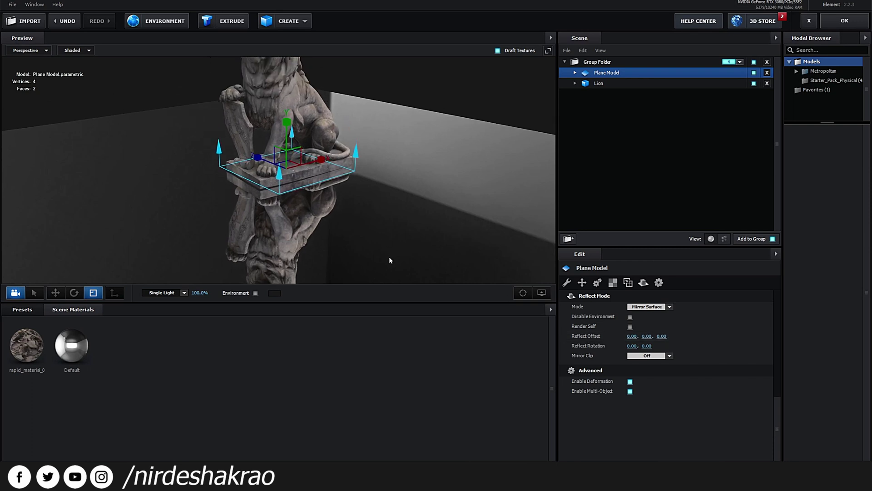
drag(647, 335, 776, 317)
key(ctrl+z)
drag(646, 336, 652, 336)
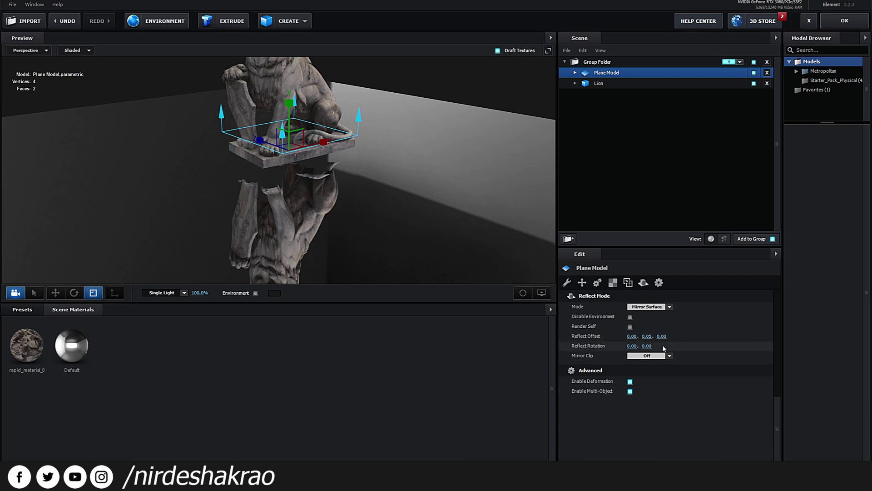
key(ctrl+z)
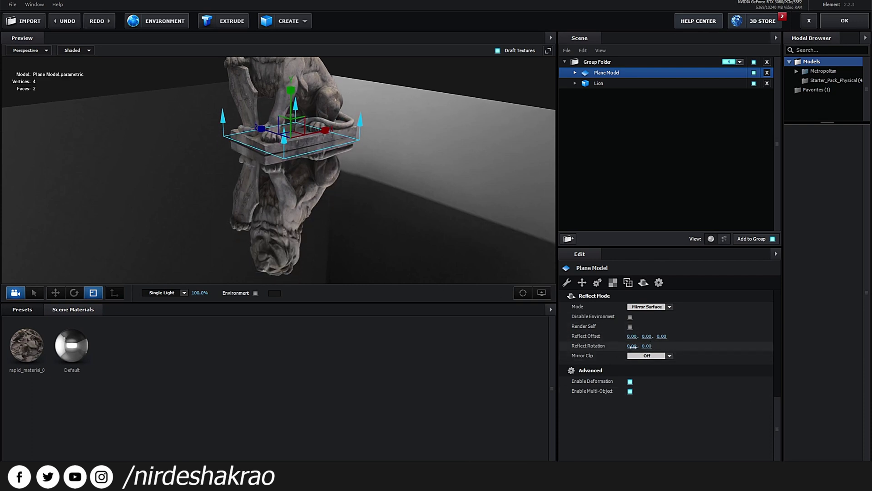
Try tilting the plane's reflection with a first Reflect Rotation value of 6.00, and undo the rotation
mouse_move(646, 347)
mouse_down()
mouse_move(658, 347)
mouse_move(633, 347)
mouse_move(653, 346)
mouse_up()
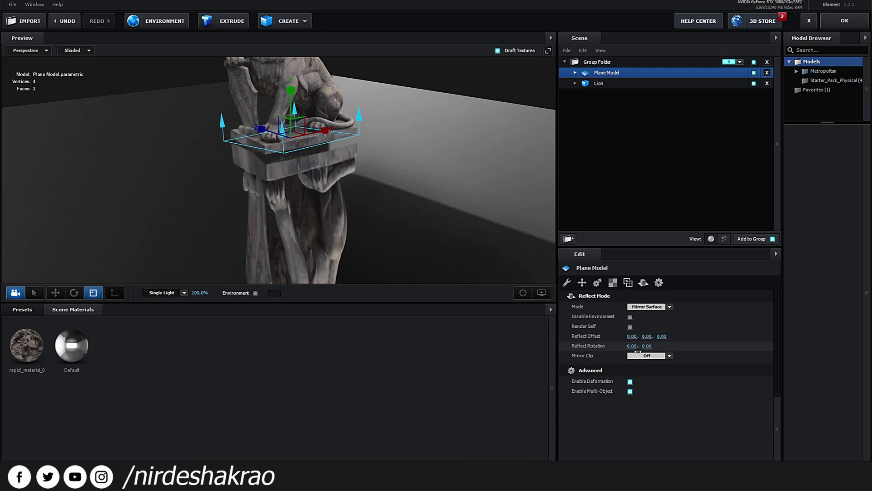
key(ctrl+z)
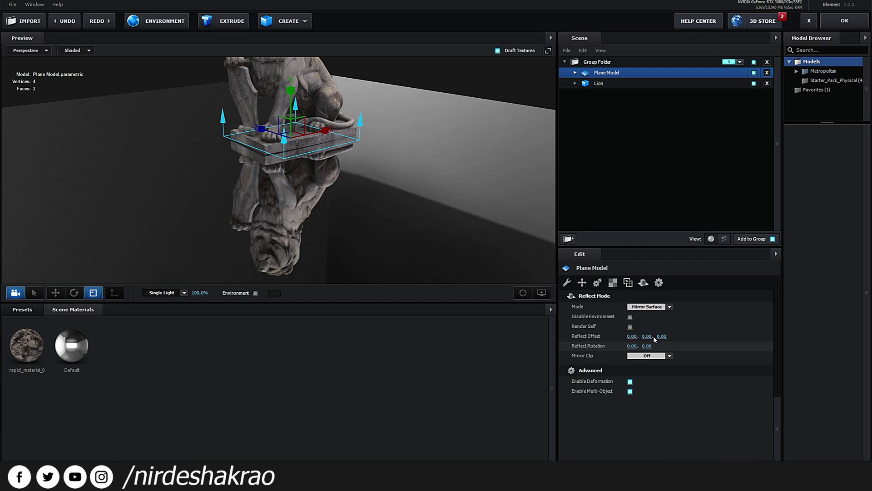
drag(373, 253, 369, 226)
middle_drag(369, 226, 375, 239)
drag(375, 238, 350, 199)
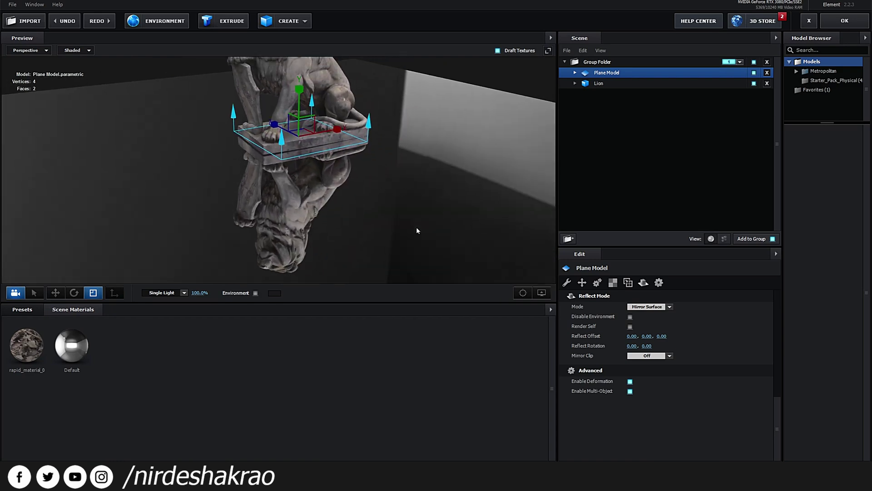
drag(428, 232, 334, 220)
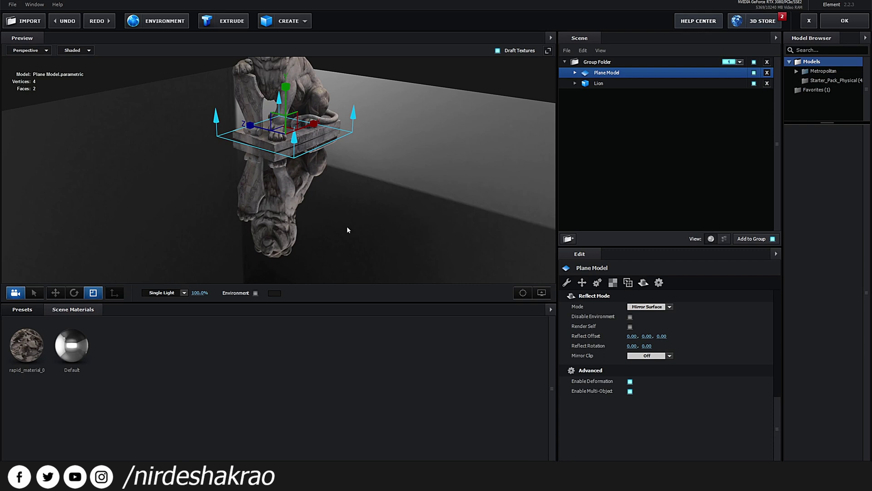
Try the plane material's Glossiness at 85% and 70% to blur the reflection, and restore it to 100%
click(575, 72)
click(608, 83)
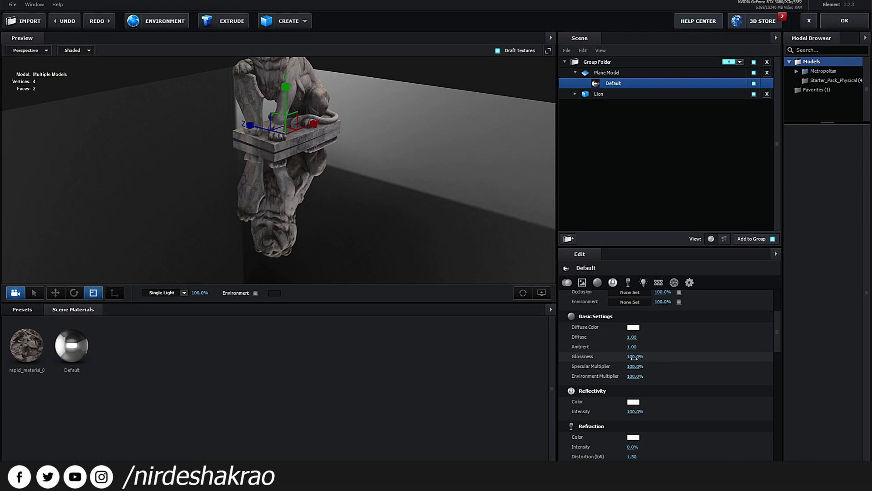
drag(634, 357, 631, 357)
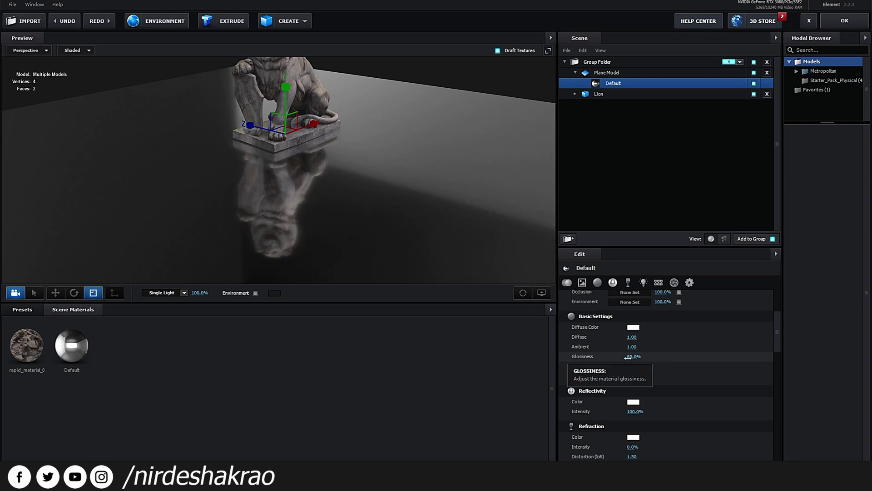
drag(627, 358, 626, 358)
drag(426, 251, 415, 216)
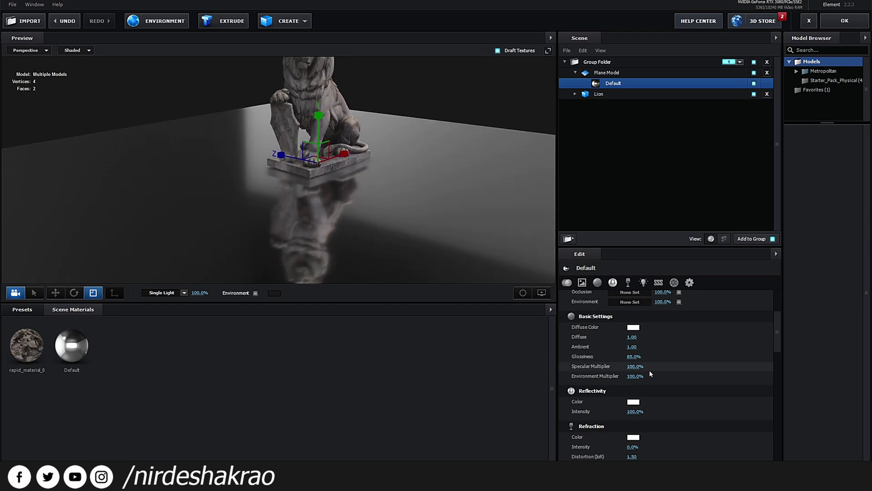
drag(635, 357, 624, 357)
mouse_move(434, 236)
mouse_down()
mouse_move(420, 236)
mouse_move(437, 237)
mouse_up()
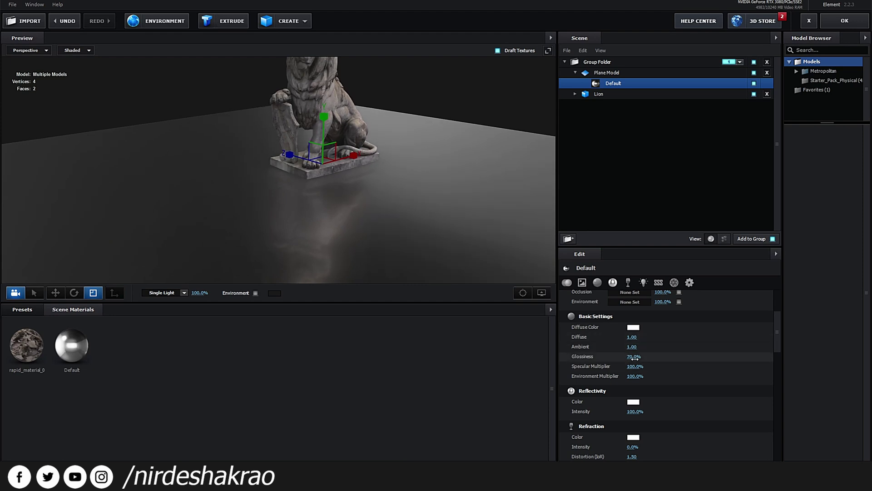
drag(634, 357, 675, 359)
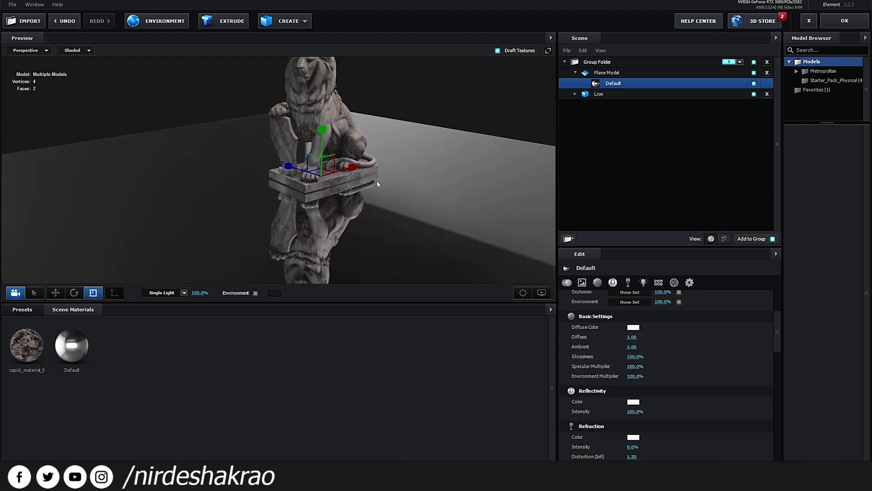
Create a box model and scale it uniformly to 763.4%
drag(377, 181, 398, 220)
click(305, 21)
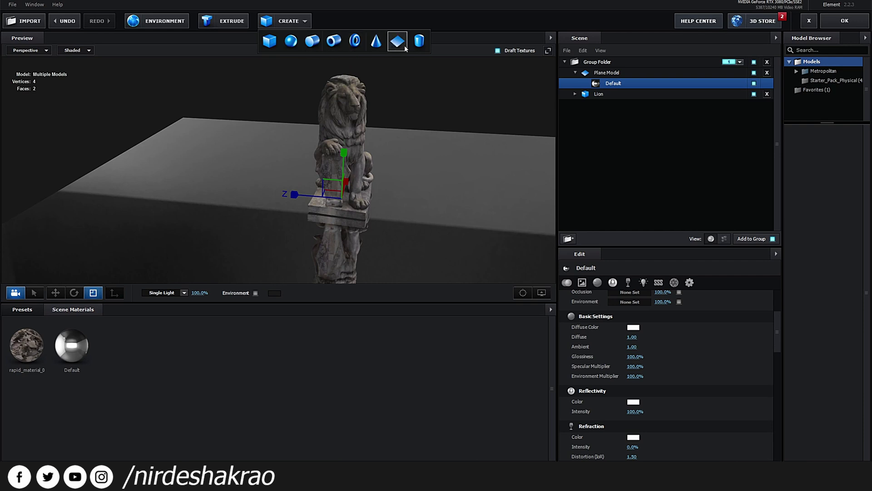
click(270, 41)
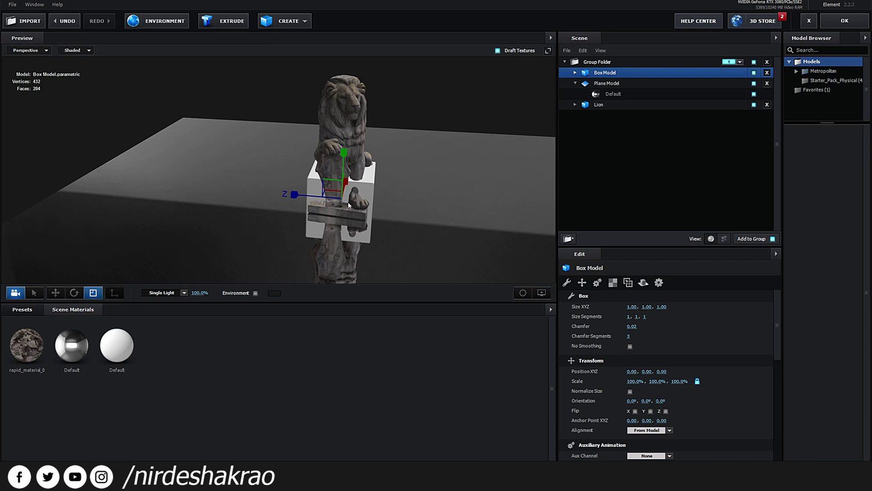
drag(341, 199, 482, 194)
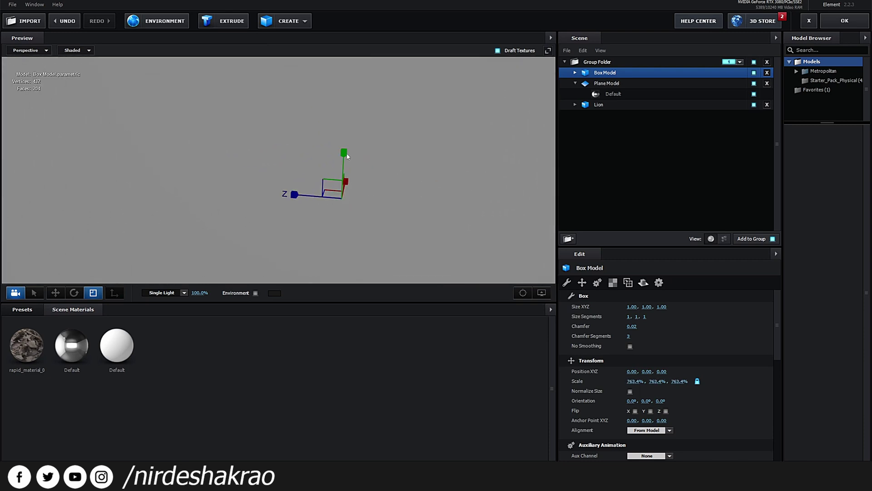
Flatten the box into a thick slab by scaling only its Y axis to 56.5%
drag(349, 181, 335, 353)
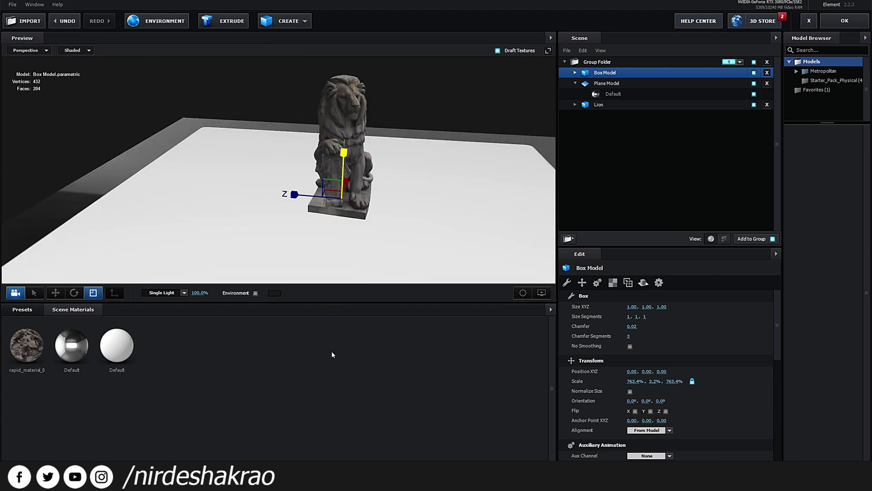
drag(360, 54, 344, 119)
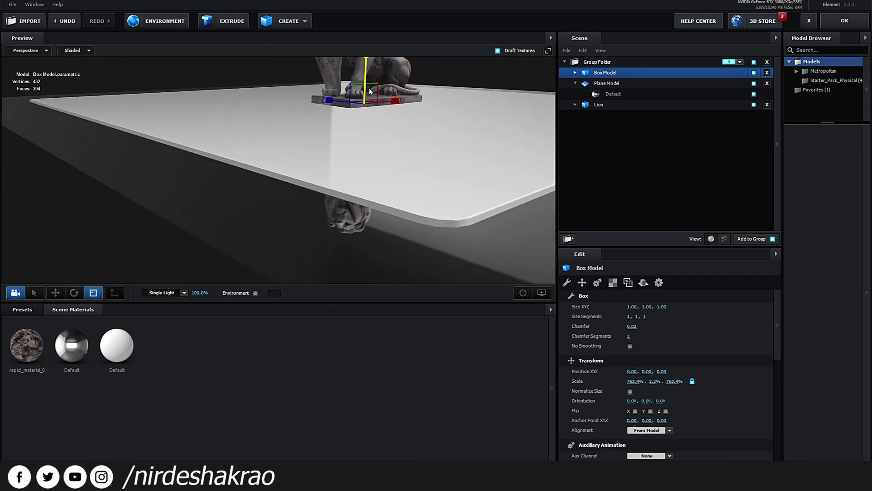
middle_drag(370, 89, 372, 134)
drag(368, 99, 347, 149)
scroll(343, 140, down, 2)
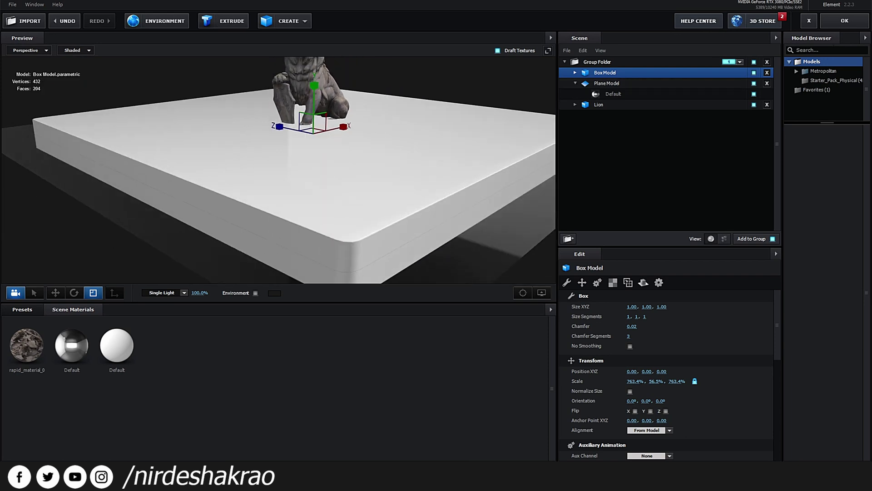
Hide the Plane Model and lower the box to a Y position of -0.26 so the lion's base sits on it
click(754, 84)
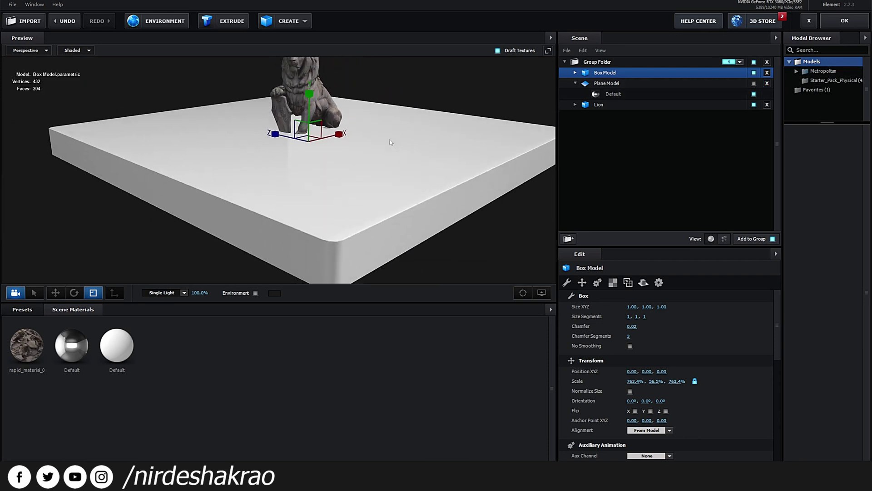
key(w)
drag(312, 152, 279, 148)
scroll(325, 173, up, 7)
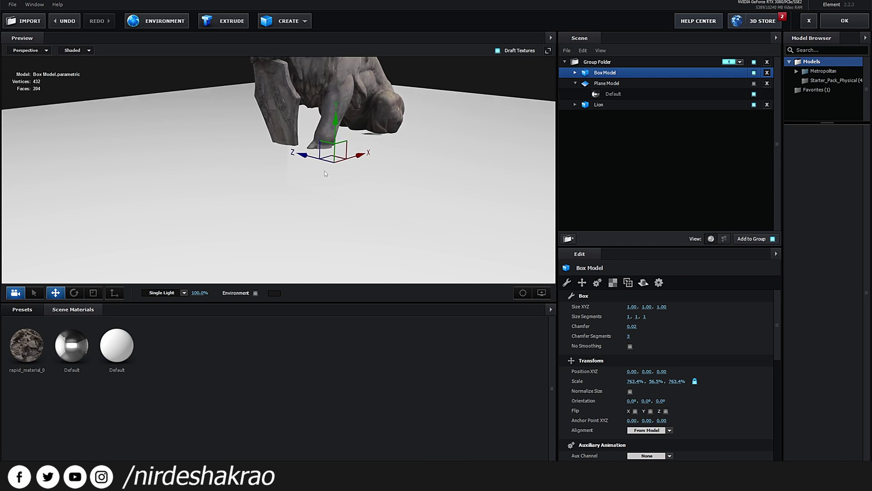
drag(353, 123, 389, 167)
scroll(348, 174, up, 4)
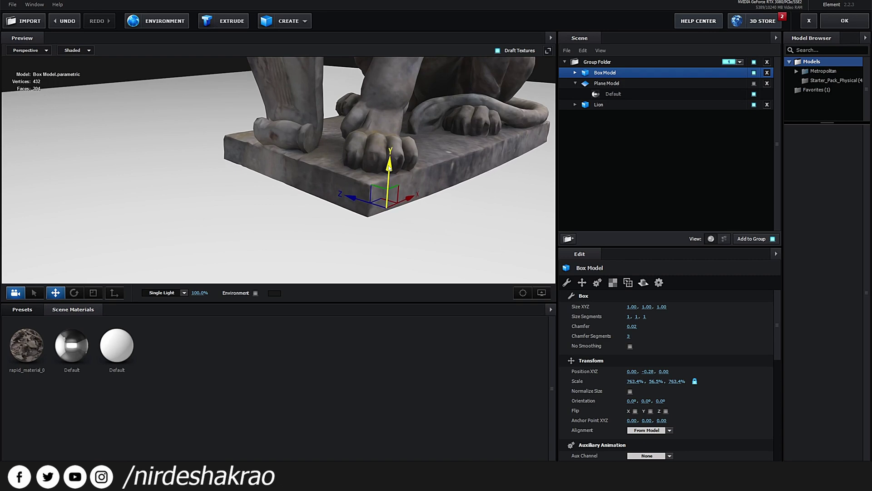
drag(389, 165, 389, 164)
Set the Reflectivity Intensity of the box's Default material to 100%
scroll(388, 190, down, 5)
middle_drag(350, 129, 317, 169)
scroll(335, 106, down, 3)
drag(318, 169, 327, 184)
middle_drag(328, 184, 329, 212)
click(575, 73)
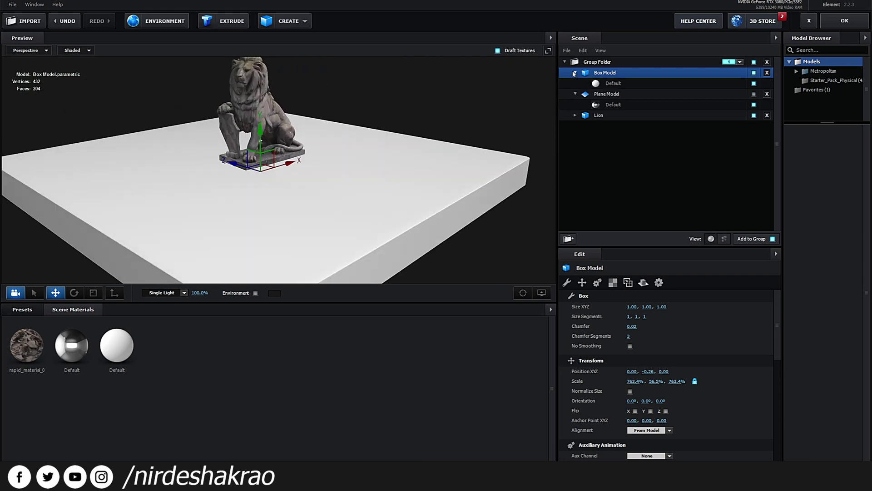
click(613, 83)
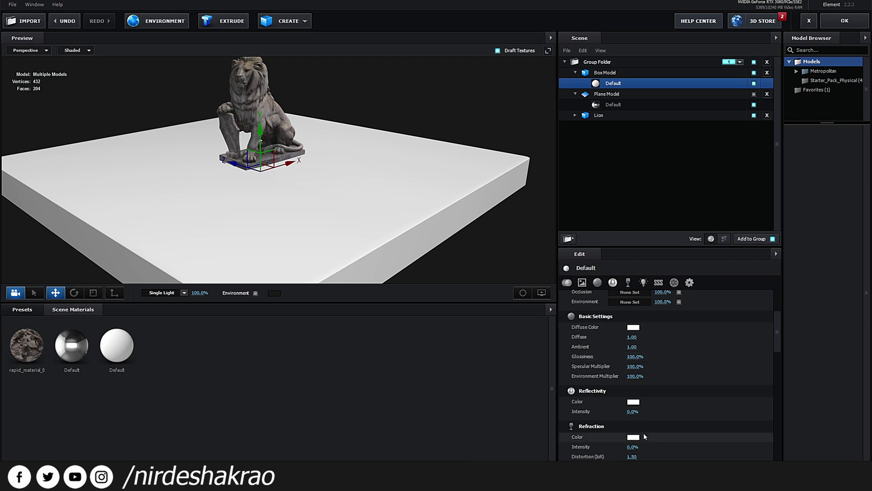
drag(633, 411, 869, 409)
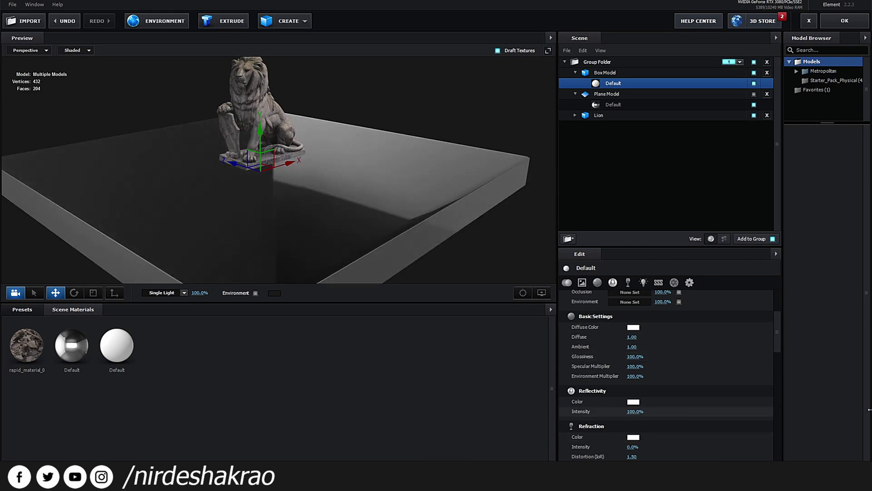
Set the Box Model's Reflect Mode to Mirror Surface
drag(448, 176, 332, 214)
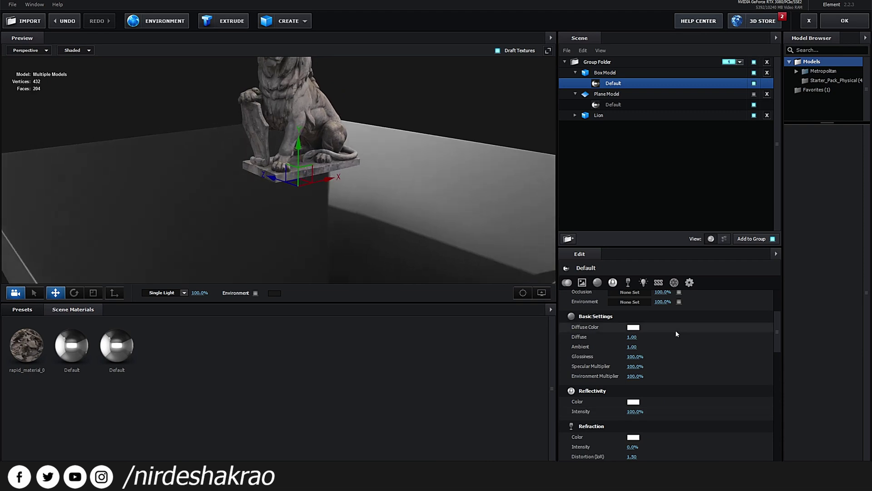
click(612, 74)
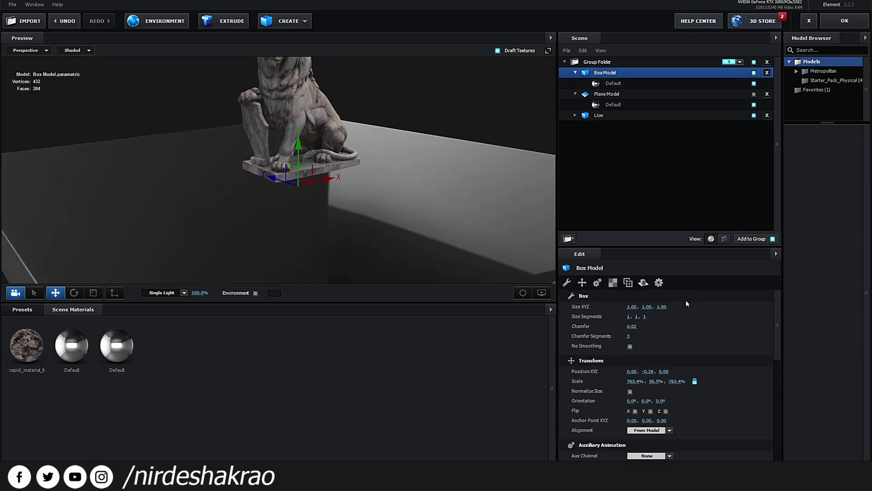
click(643, 283)
click(650, 306)
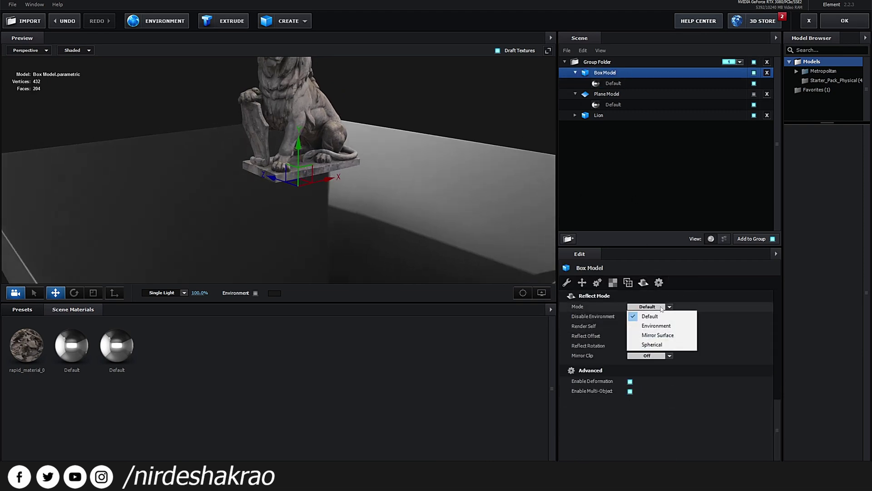
click(661, 337)
Examine the lion's reflection on the box and the mirror plane's position from several angles
drag(366, 210, 343, 212)
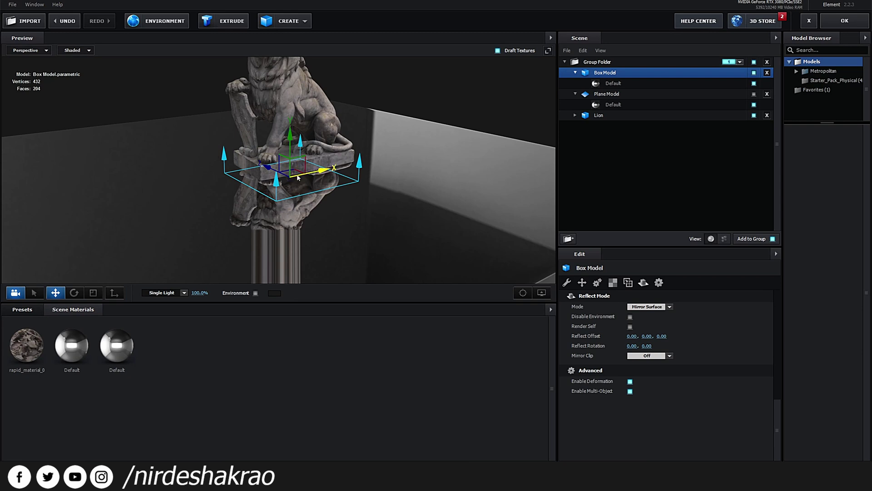
drag(323, 186, 357, 187)
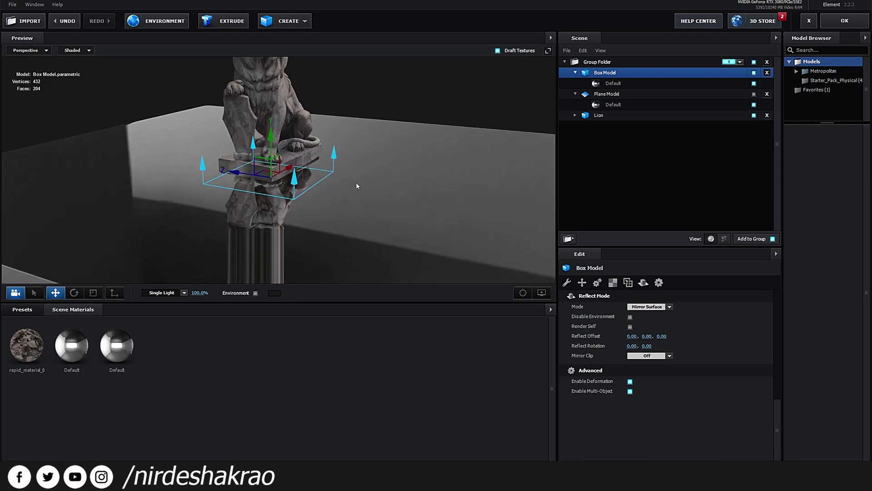
drag(264, 183, 290, 180)
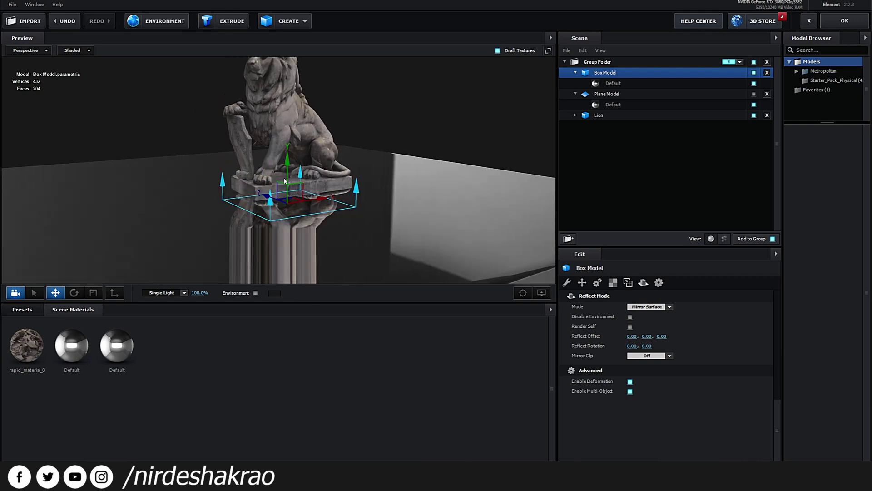
middle_drag(374, 246, 361, 209)
scroll(361, 210, down, 5)
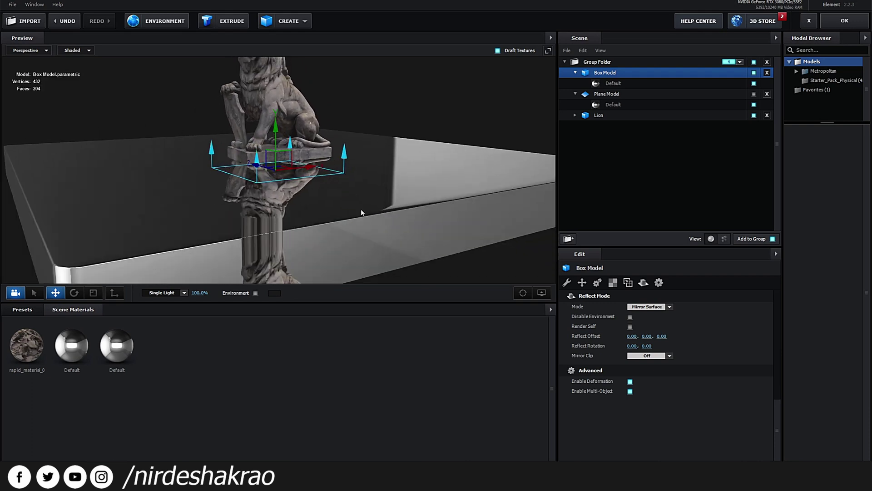
drag(360, 218, 322, 215)
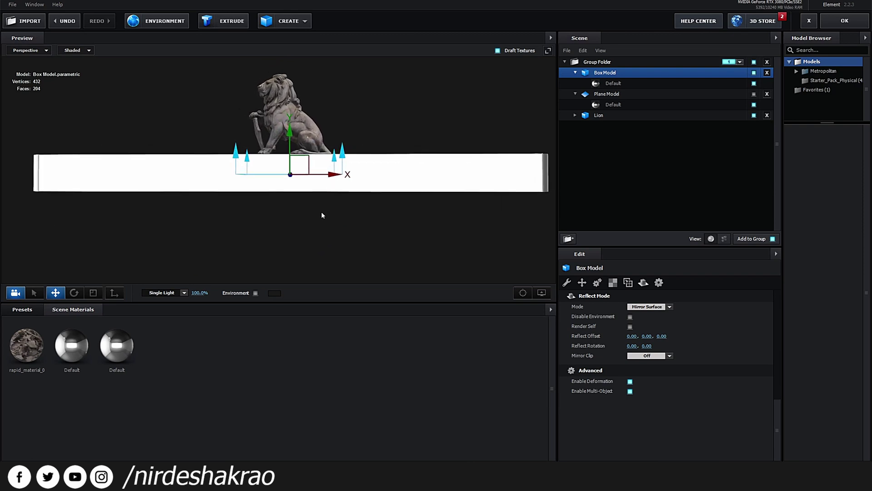
drag(348, 178, 319, 206)
scroll(292, 196, up, 4)
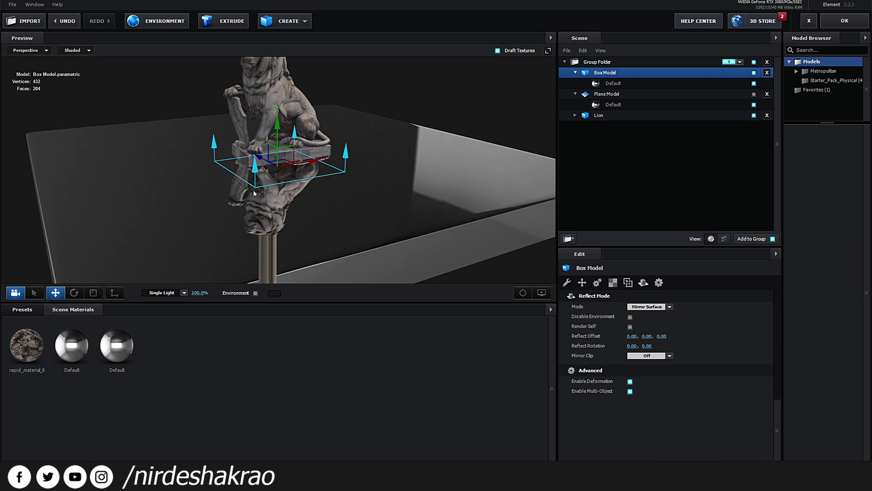
drag(254, 194, 255, 184)
drag(220, 156, 252, 221)
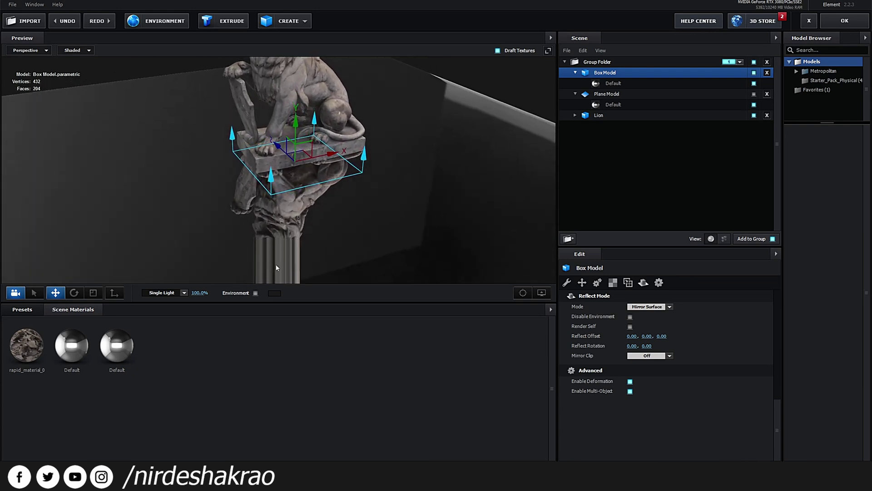
drag(276, 268, 284, 215)
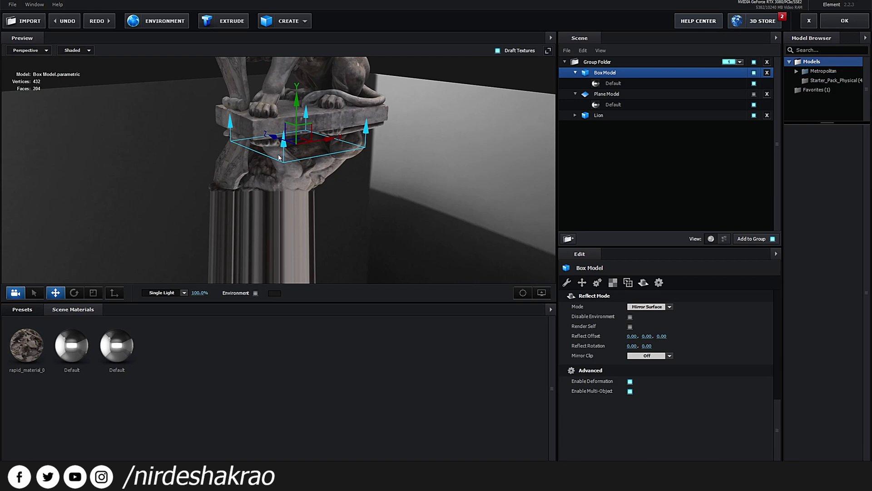
drag(315, 183, 248, 180)
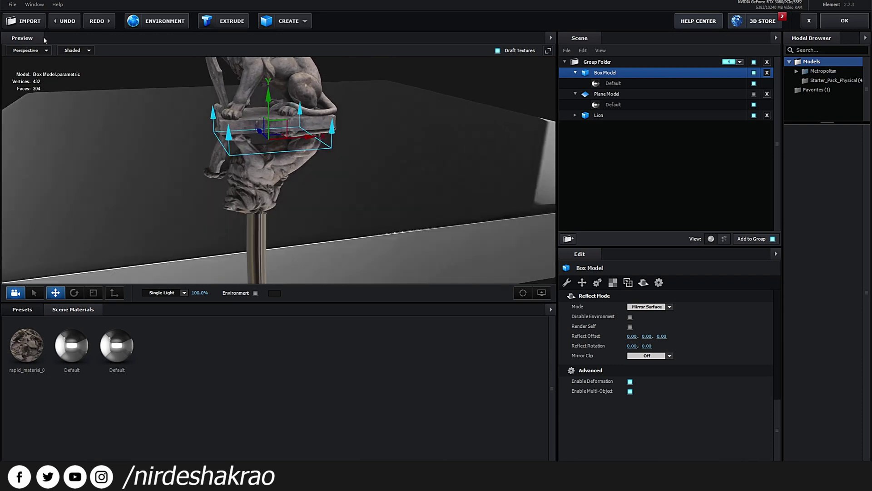
Switch the preview to the Right view to check the mirror plane's height within the box
click(39, 50)
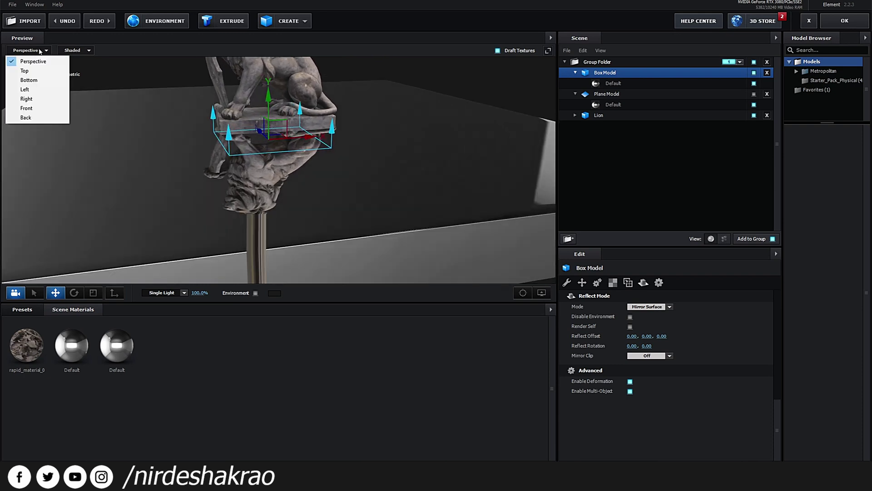
click(40, 99)
middle_drag(322, 206, 336, 187)
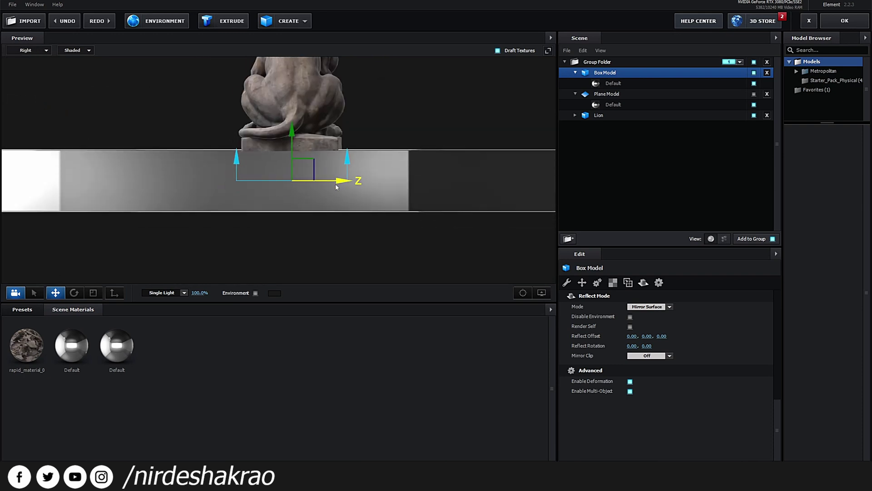
In the Front view, raise the Box Model's mirror plane to a Y Reflect Offset of 0.95
click(46, 51)
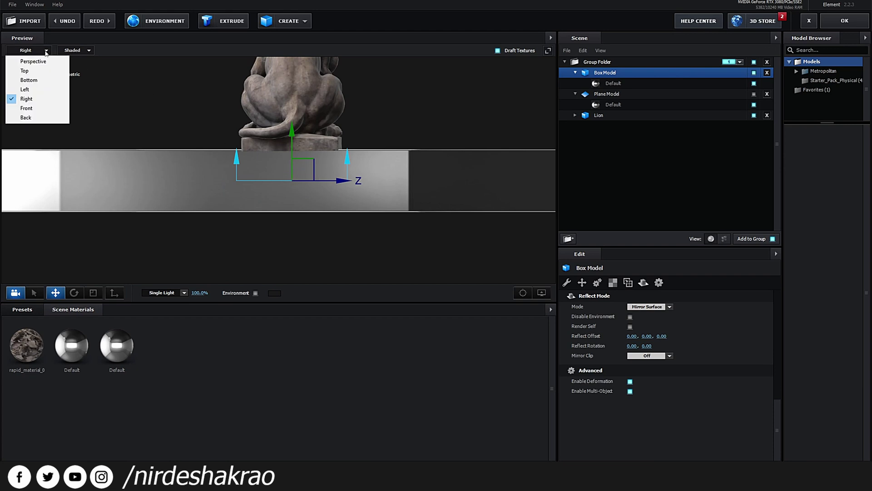
click(38, 109)
middle_drag(317, 203, 370, 248)
middle_drag(368, 172, 323, 148)
scroll(324, 188, up, 4)
middle_drag(324, 190, 325, 177)
scroll(325, 177, down, 3)
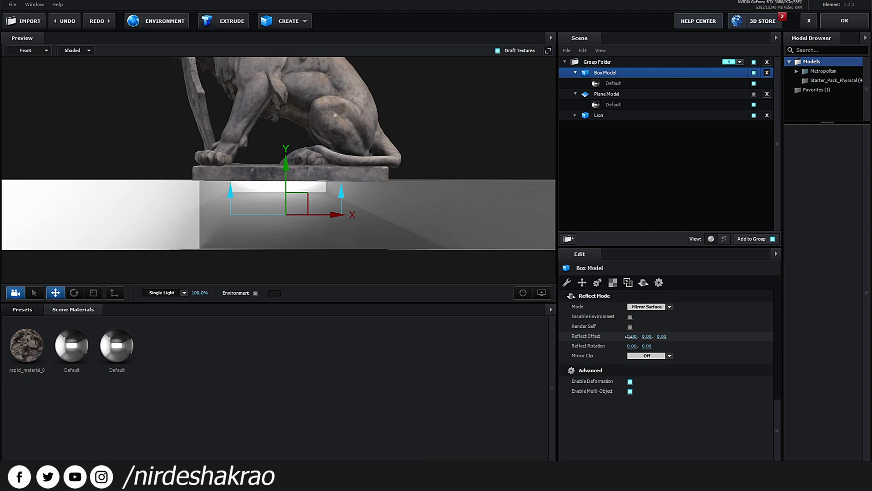
drag(647, 336, 684, 332)
drag(762, 325, 782, 322)
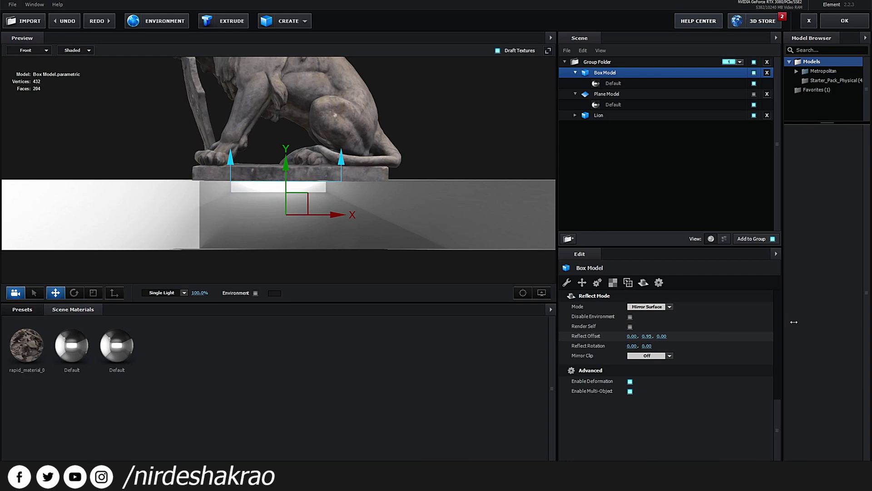
drag(795, 322, 795, 321)
Return to the Perspective view and set the Box Model's Y Reflect Offset to 1.00
click(27, 50)
click(27, 60)
drag(264, 186, 287, 248)
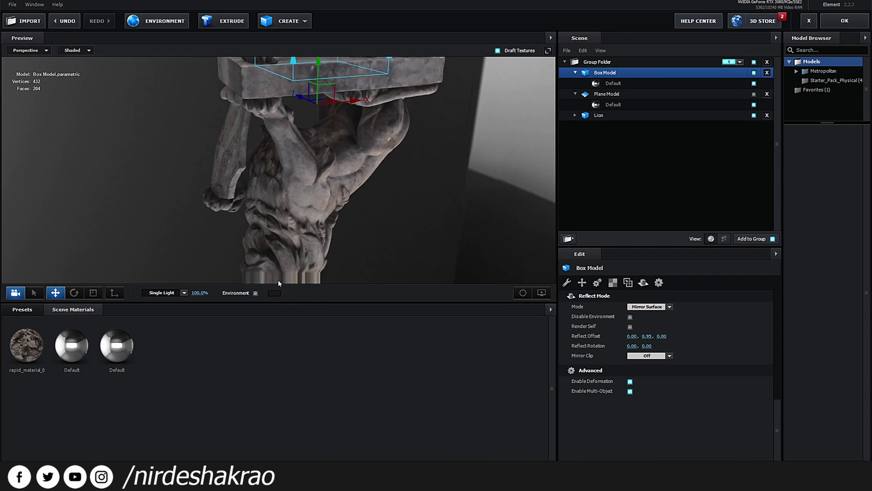
drag(647, 336, 665, 350)
drag(404, 231, 338, 203)
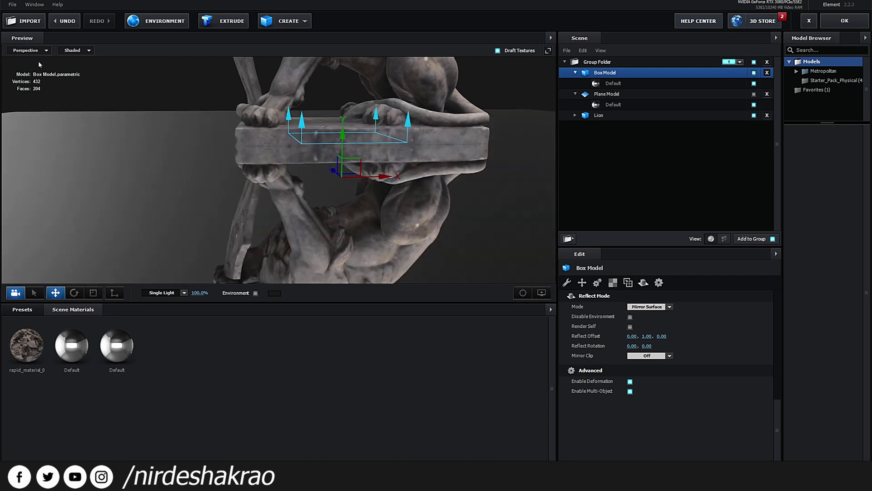
Check the mirror plane against the box's top face in the Front view and fine-tune its Y Reflect Offset to 1.01
click(33, 51)
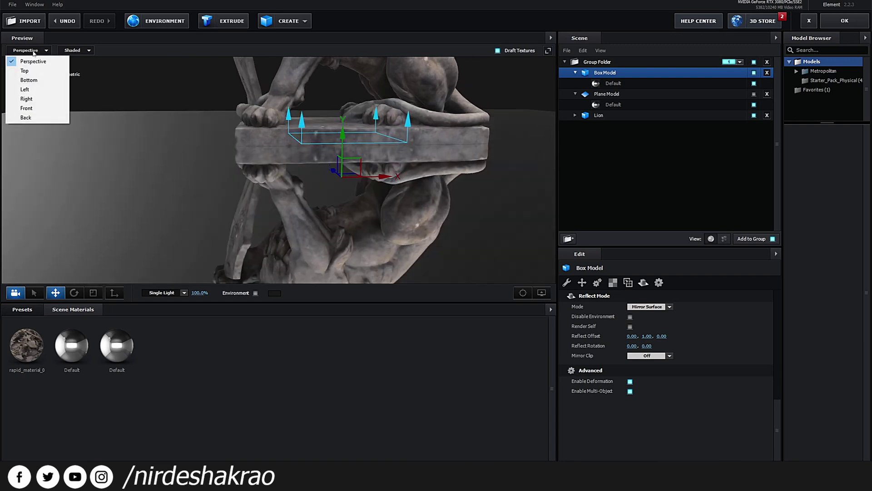
click(27, 108)
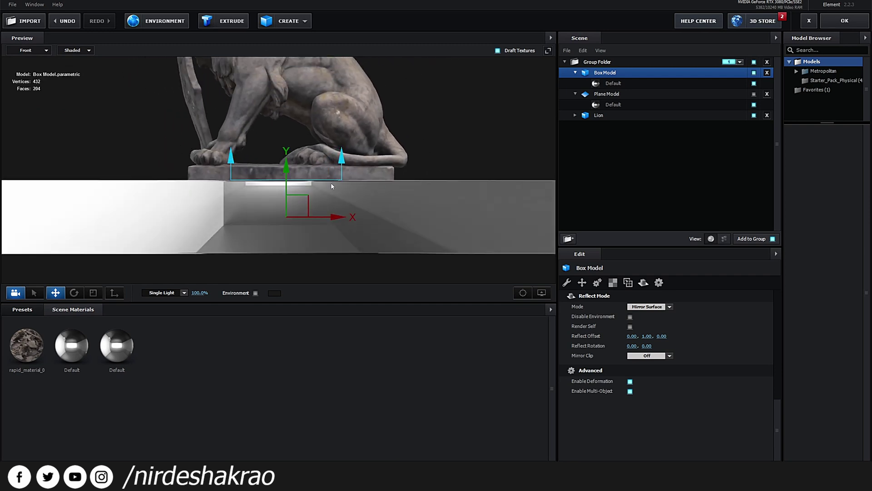
click(27, 50)
click(28, 61)
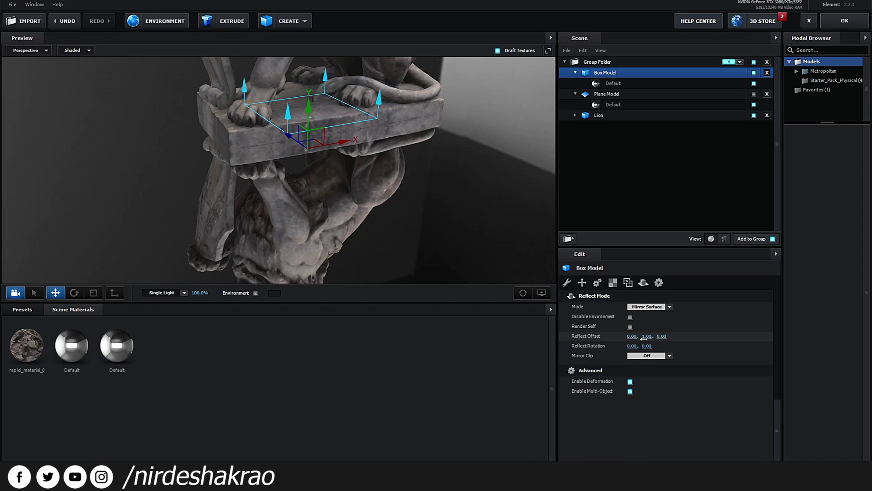
drag(646, 337, 439, 325)
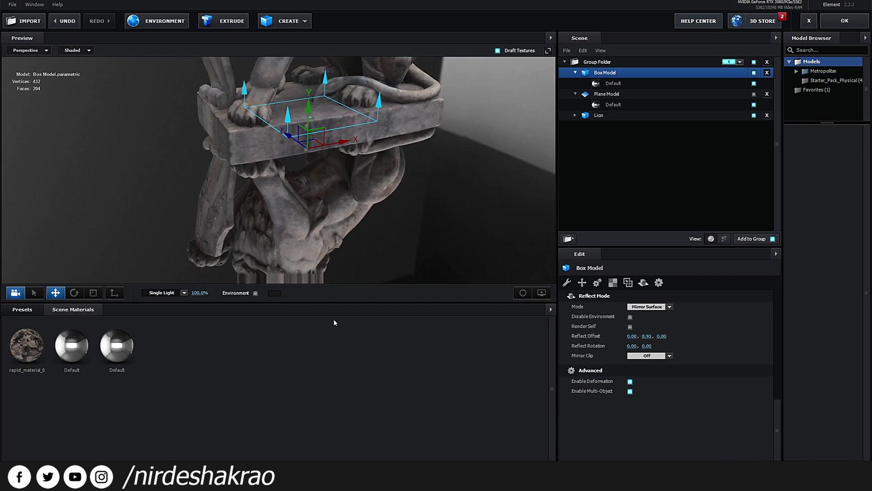
drag(645, 336, 666, 345)
drag(268, 196, 399, 200)
key(e)
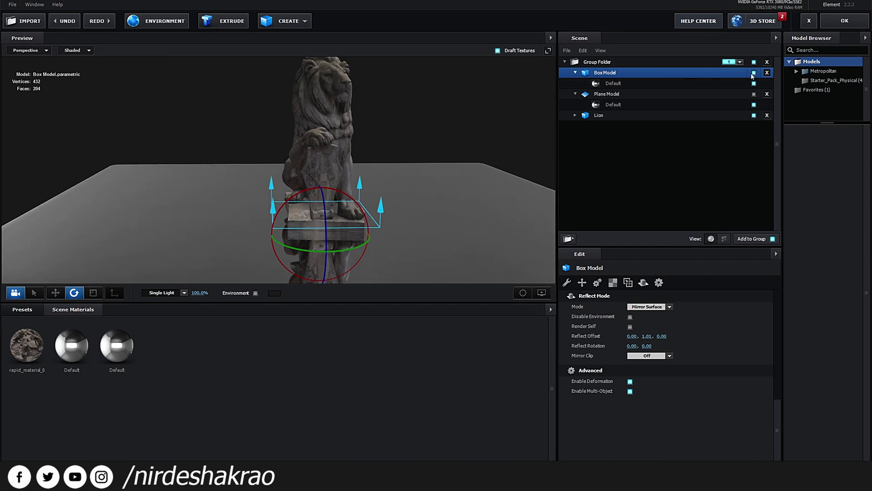
Hide the box floor and show the Plane Model floor under the lion instead
click(754, 72)
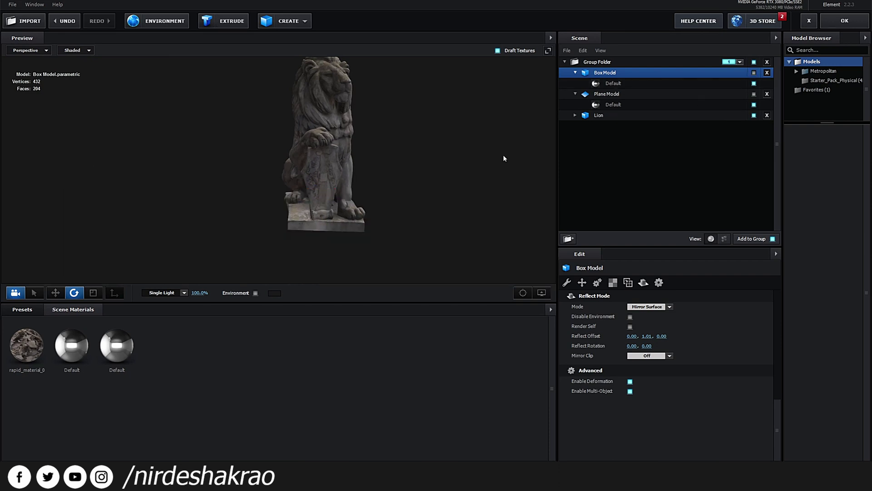
click(754, 94)
drag(448, 175, 349, 172)
Create a new box at the lion and scale it into a large, thin upright wall
click(286, 21)
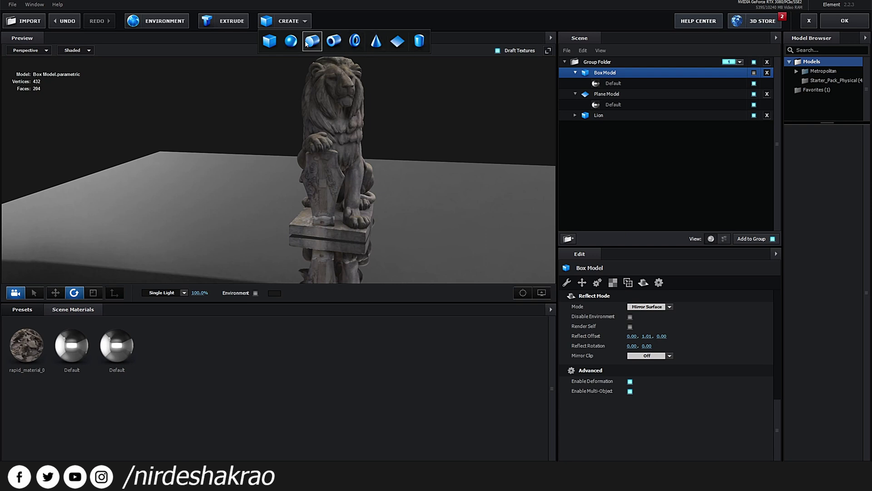
click(277, 44)
drag(295, 171, 301, 154)
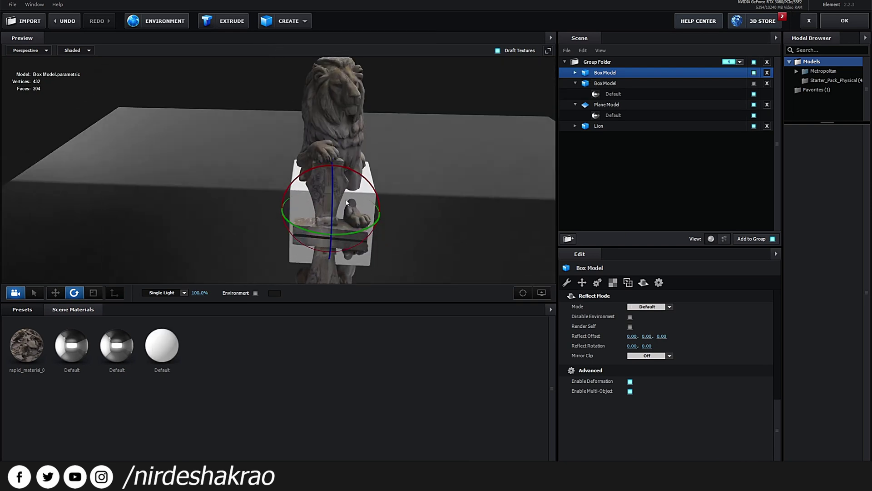
key(r)
drag(332, 211, 420, 167)
mouse_move(271, 211)
mouse_down()
mouse_move(294, 211)
mouse_move(273, 210)
mouse_up()
drag(312, 212, 407, 212)
Move the new wall box along Z to stand beside the lion and raise it along Y
key(w)
drag(300, 210, 230, 212)
drag(368, 199, 318, 201)
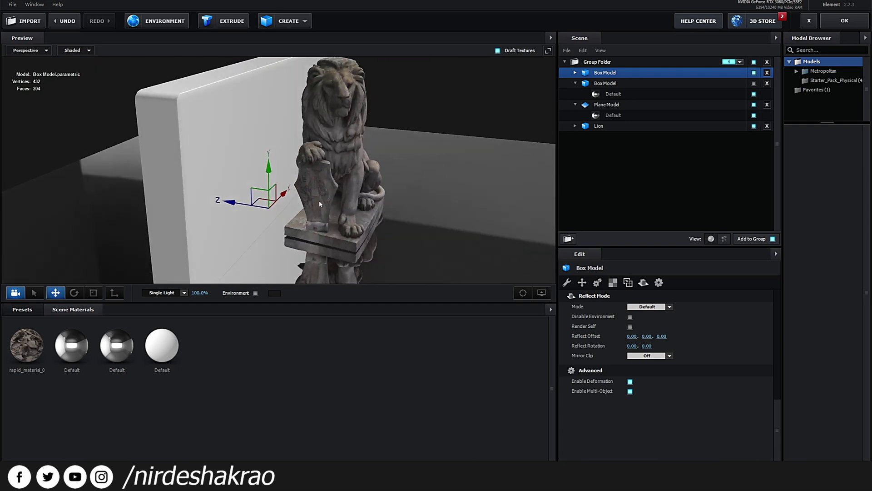
drag(268, 159, 263, 113)
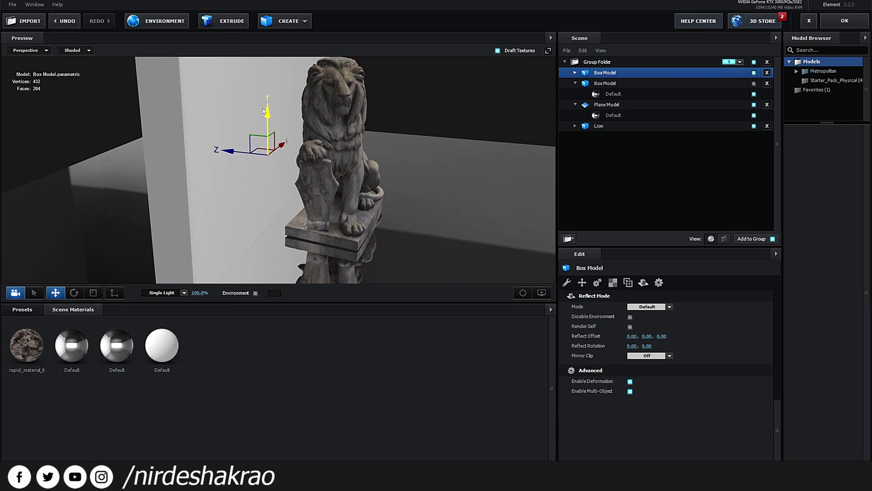
scroll(235, 157, down, 5)
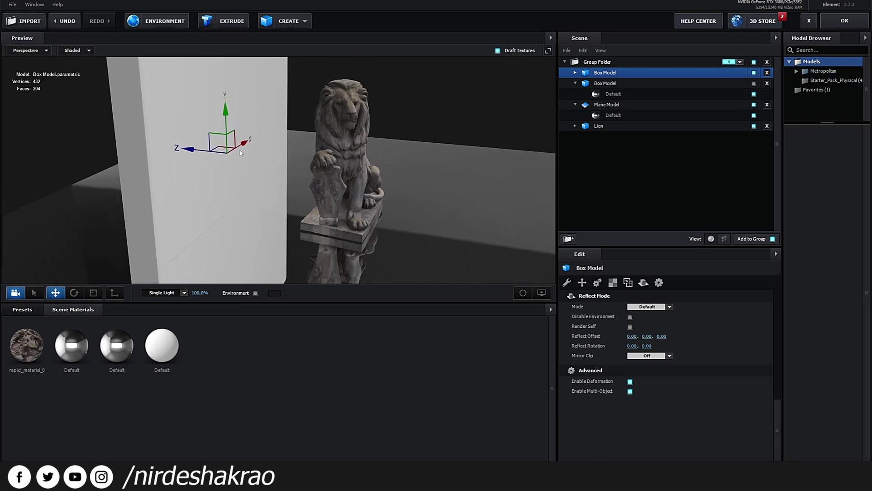
drag(232, 146, 231, 128)
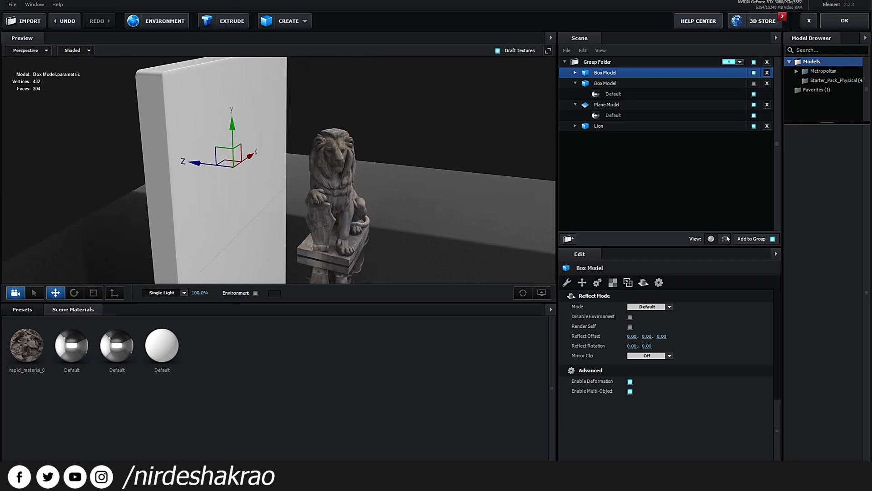
Set the Reflectivity Intensity of the wall box's Default material to 100%
click(575, 73)
click(613, 83)
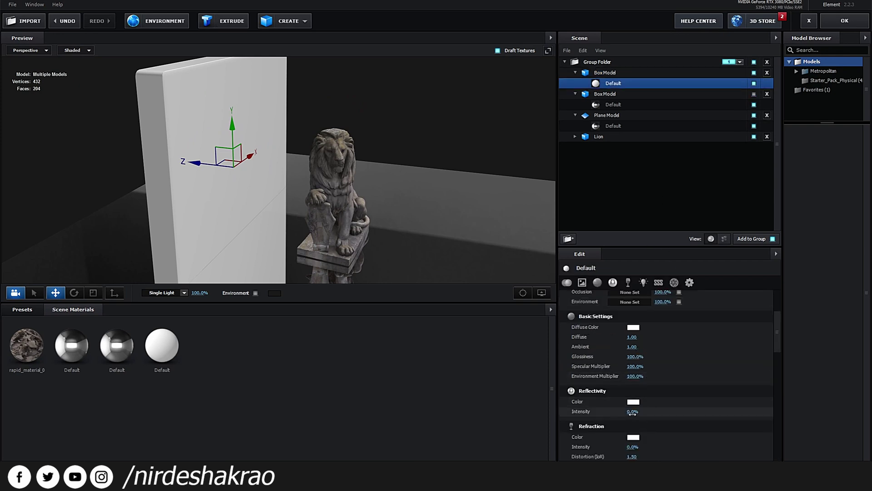
drag(633, 412, 672, 413)
drag(400, 218, 229, 177)
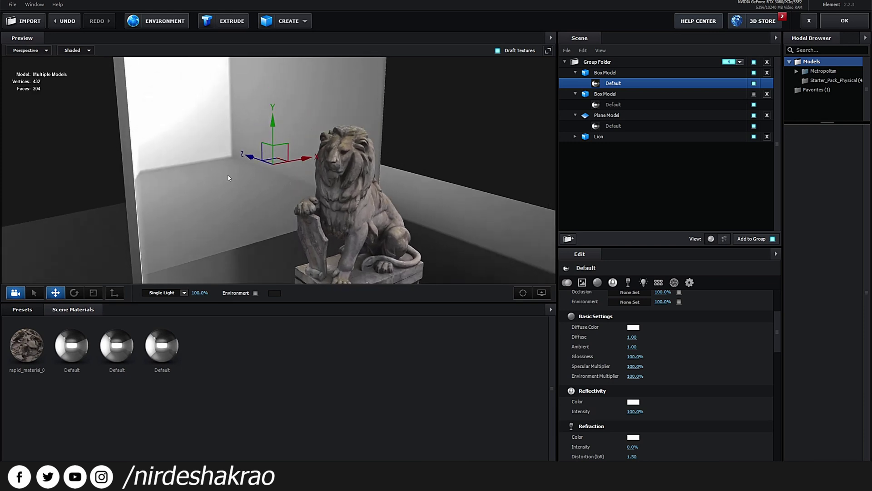
Set the wall box's Reflect Mode to Mirror Surface and check the mirror plane's orientation
click(606, 73)
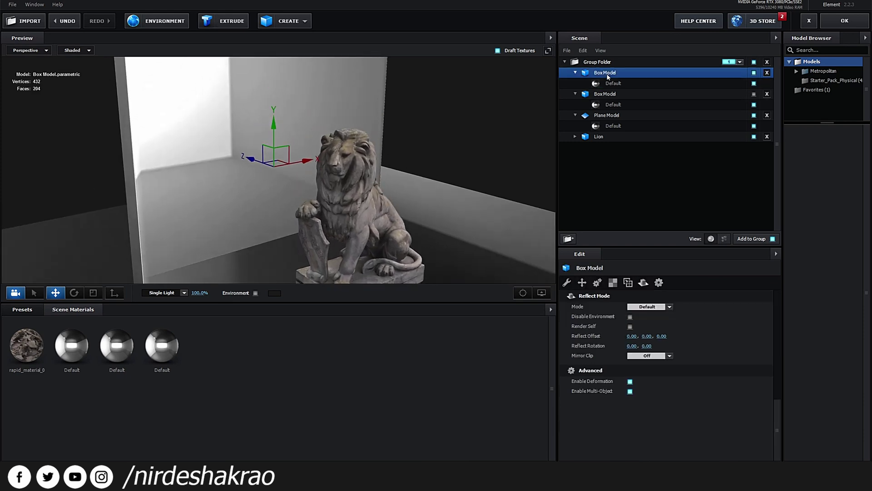
click(649, 307)
click(660, 336)
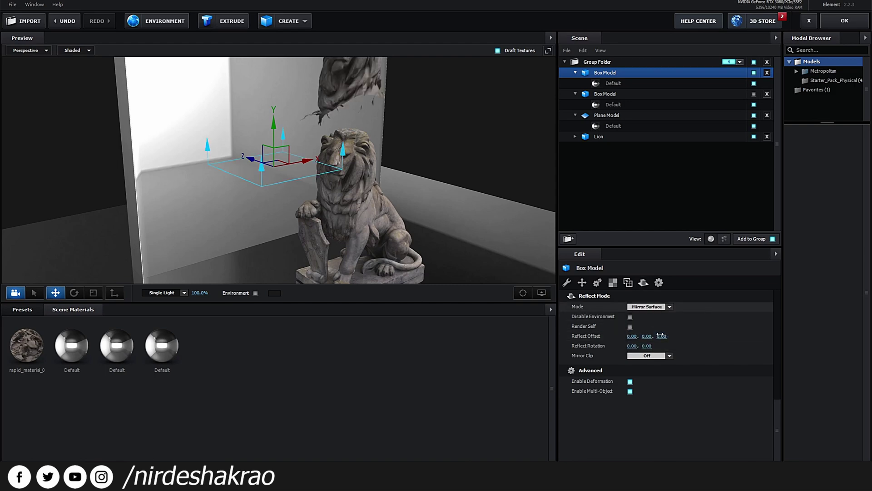
drag(432, 199, 399, 220)
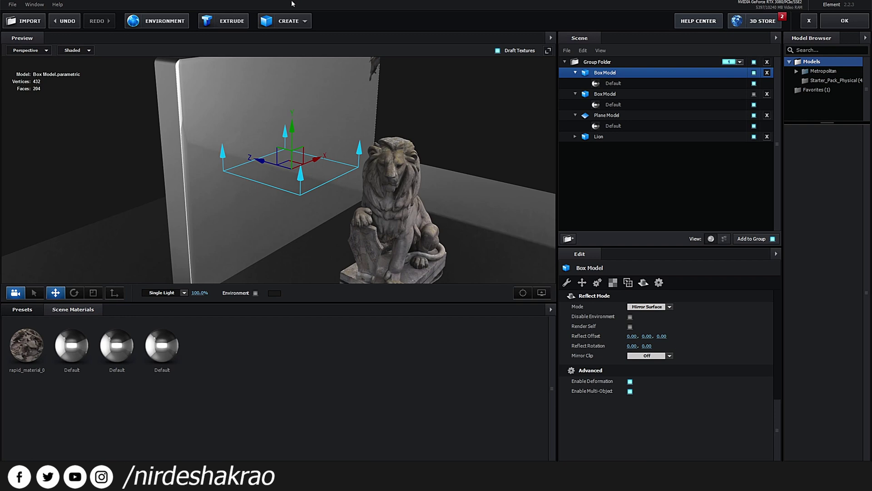
scroll(301, 176, up, 1)
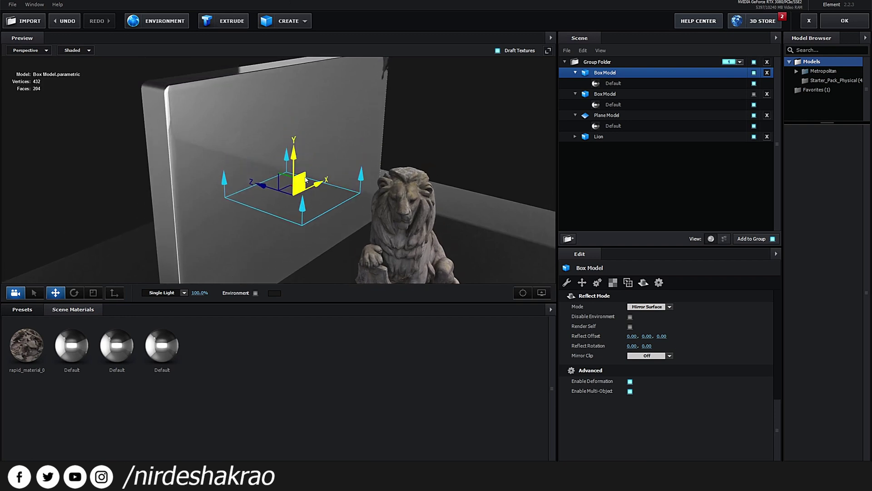
drag(331, 165, 321, 188)
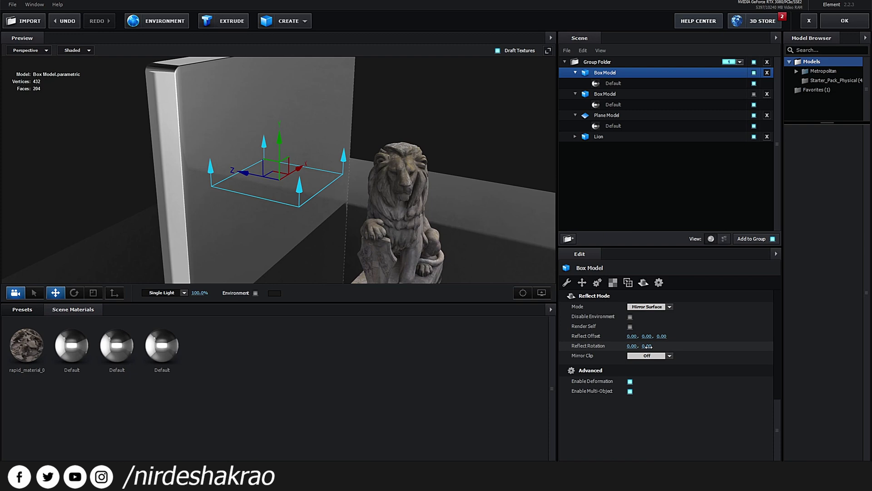
Stand the wall's mirror plane upright by setting the first Reflect Rotation value to 90
drag(653, 347, 680, 348)
key(ctrl+z)
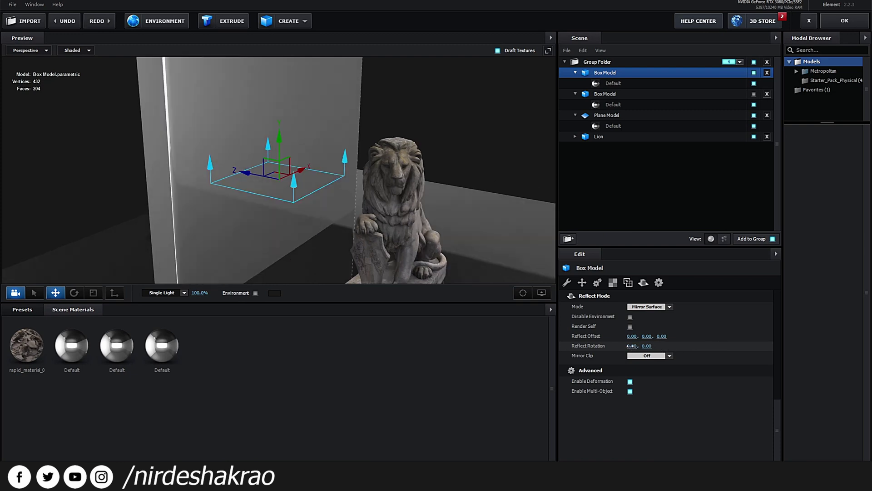
drag(626, 346, 644, 346)
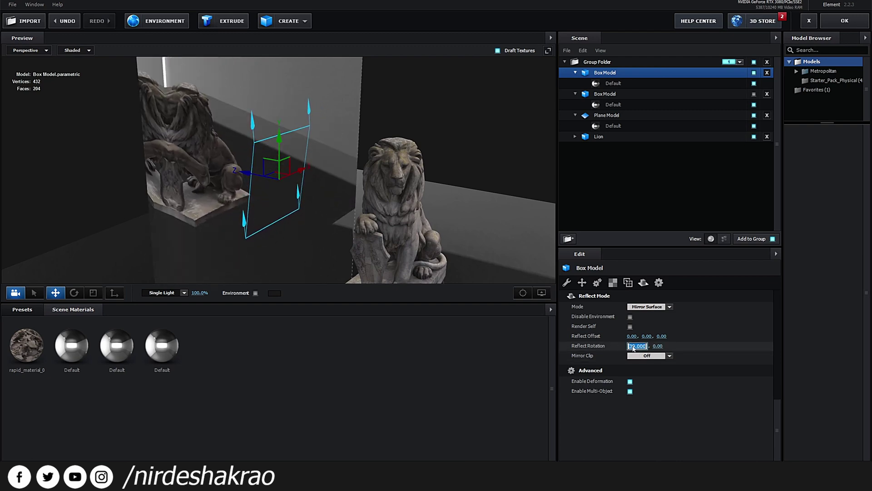
text(90)
key(Return)
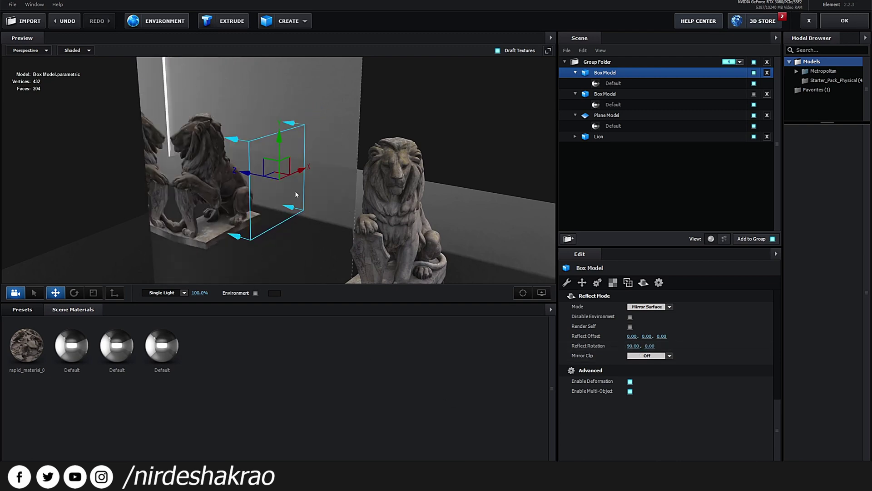
Set the wall's first Reflect Rotation value to 270 and examine the lion's reflection and the mirror plane from several angles
middle_drag(295, 192, 298, 197)
mouse_move(297, 197)
mouse_down()
mouse_move(289, 193)
mouse_move(298, 195)
mouse_up()
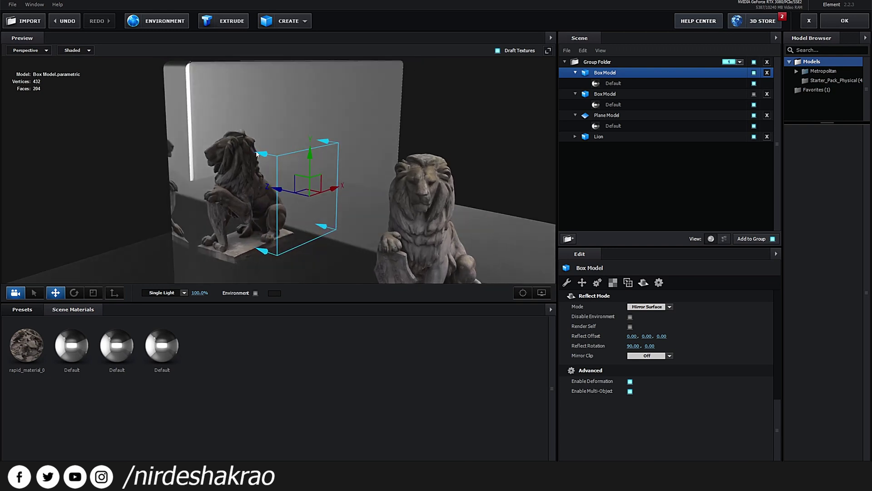
middle_drag(301, 198, 285, 187)
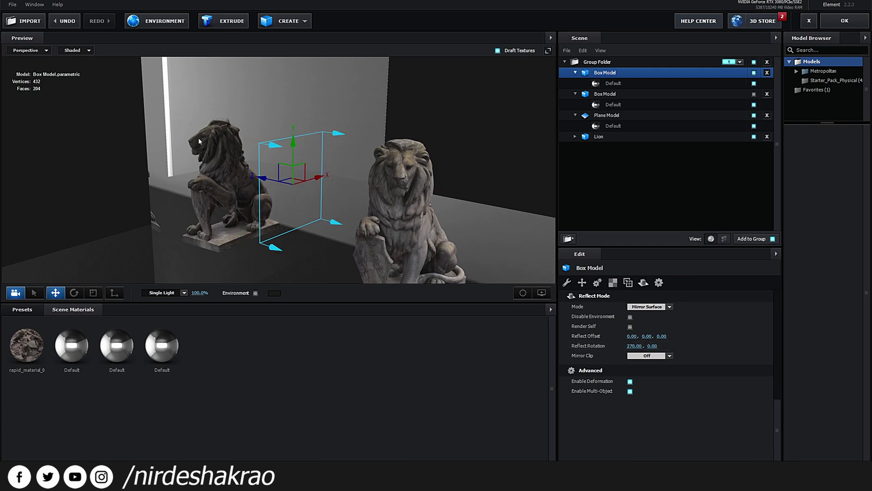
middle_drag(276, 167, 293, 193)
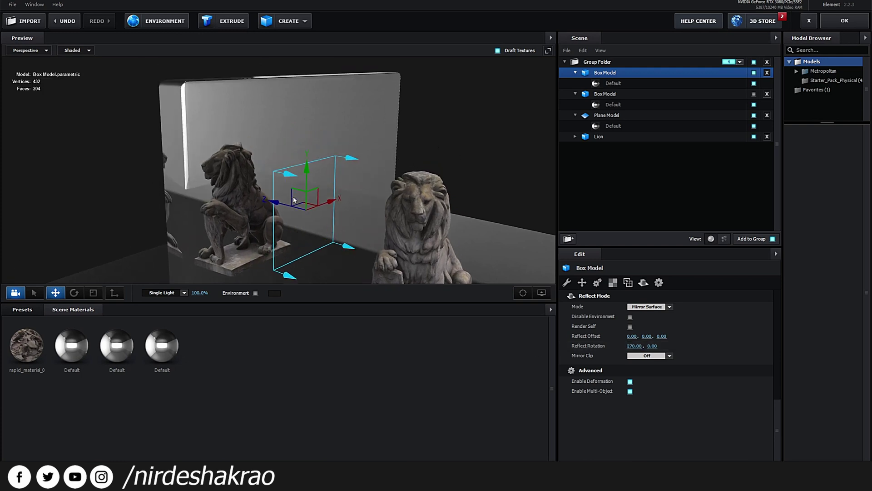
drag(244, 166, 363, 157)
middle_drag(363, 157, 343, 129)
drag(334, 161, 346, 203)
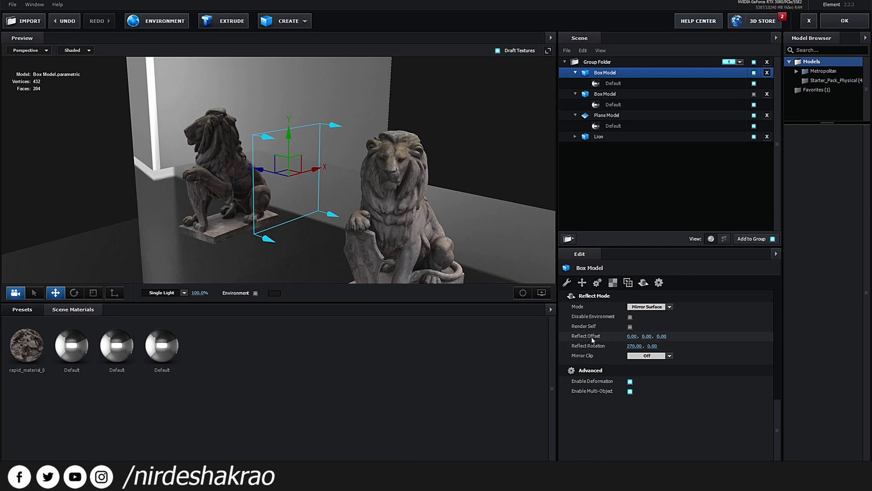
drag(331, 189, 366, 181)
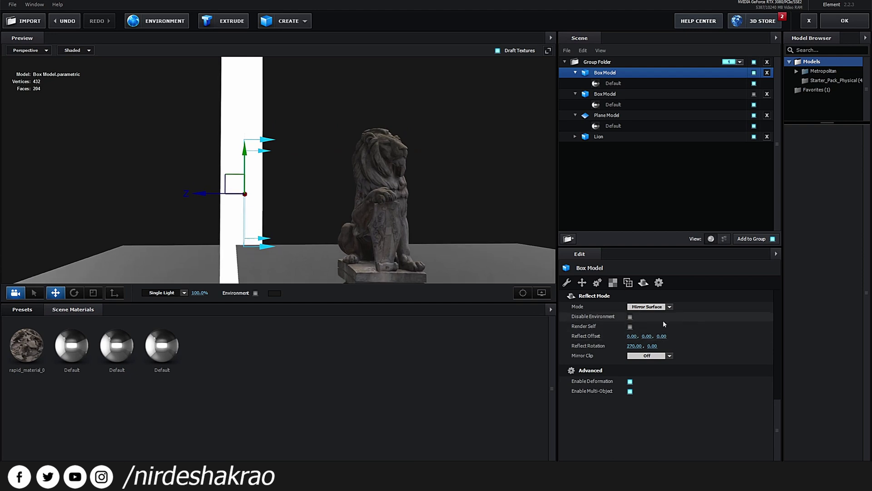
Undo the X Reflect Offset change and set the wall's Z Reflect Offset to -1.34 to move the mirror plane toward its front face
key(ctrl+z)
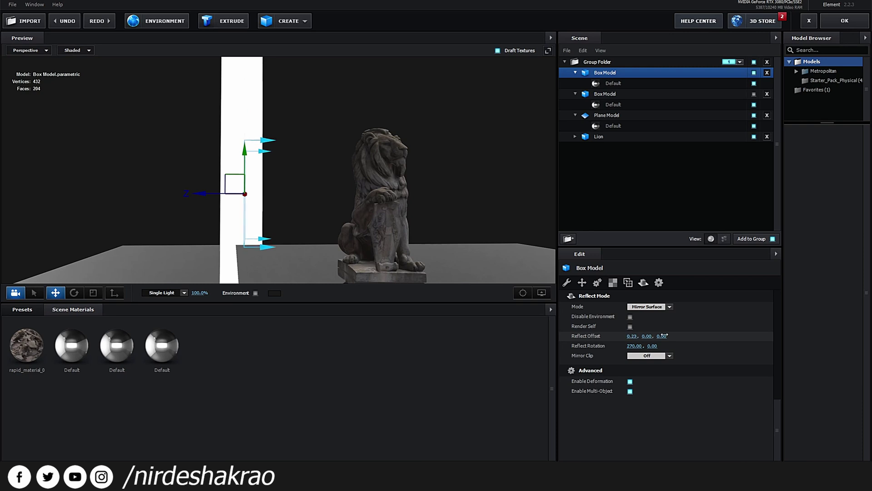
key(ctrl+z)
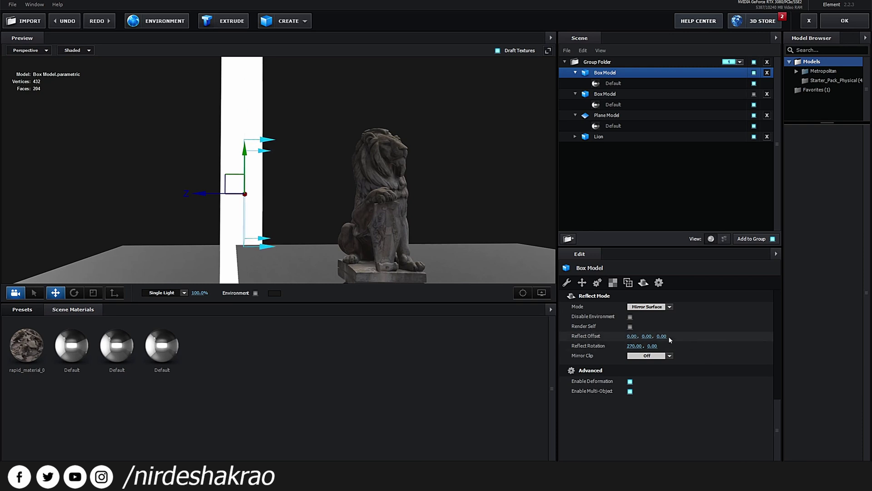
drag(685, 335, 476, 341)
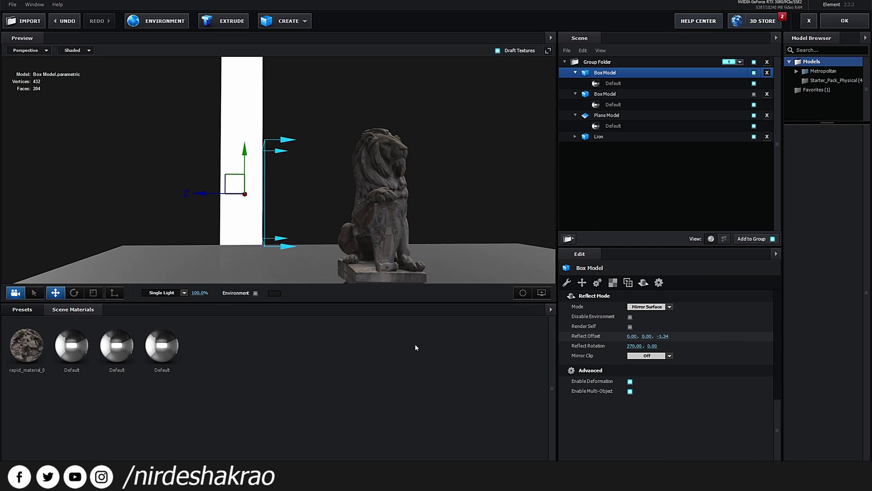
Examine the lion's reflection in the wall and floor from several angles
drag(243, 218, 207, 232)
drag(392, 189, 361, 192)
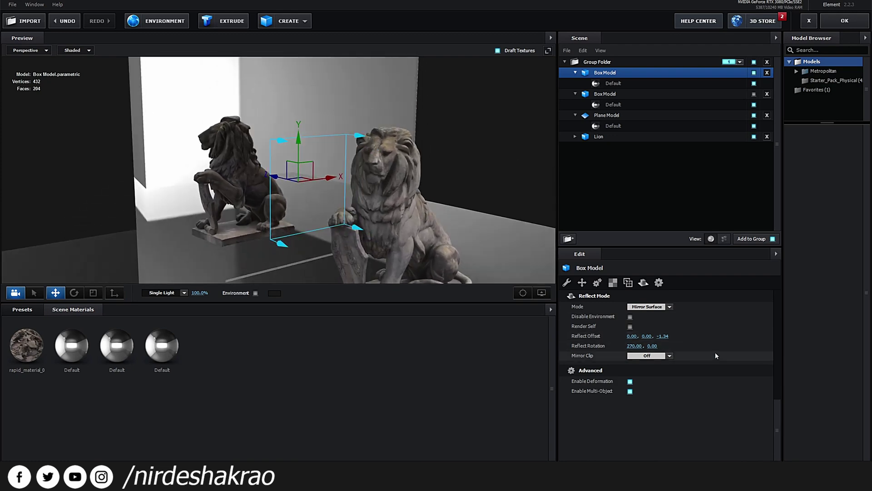
drag(324, 237, 156, 257)
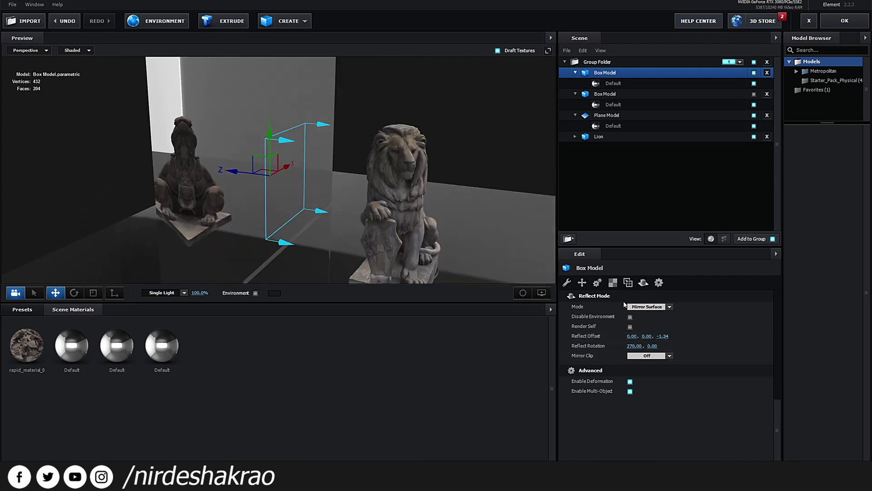
key(ctrl+z)
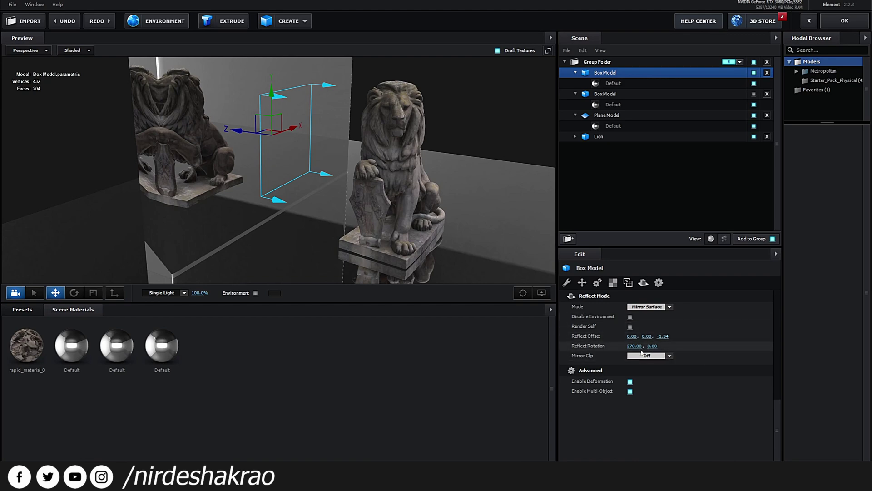
drag(439, 197, 380, 170)
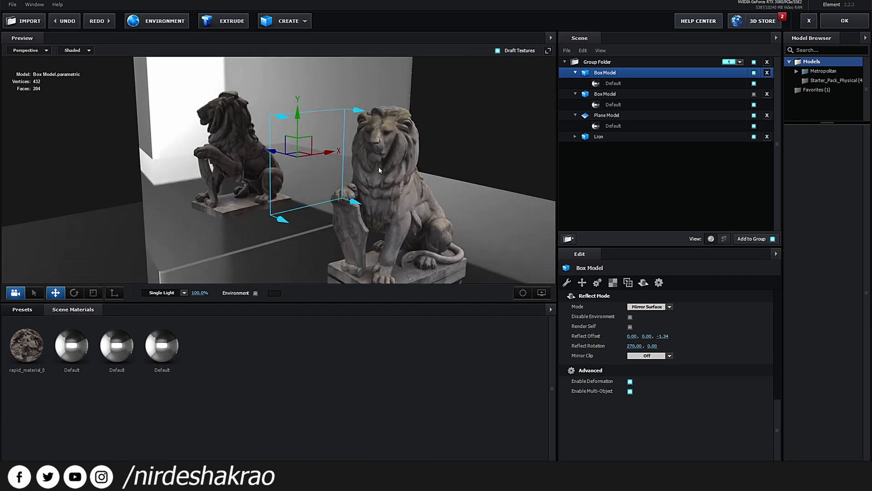
drag(351, 191, 243, 95)
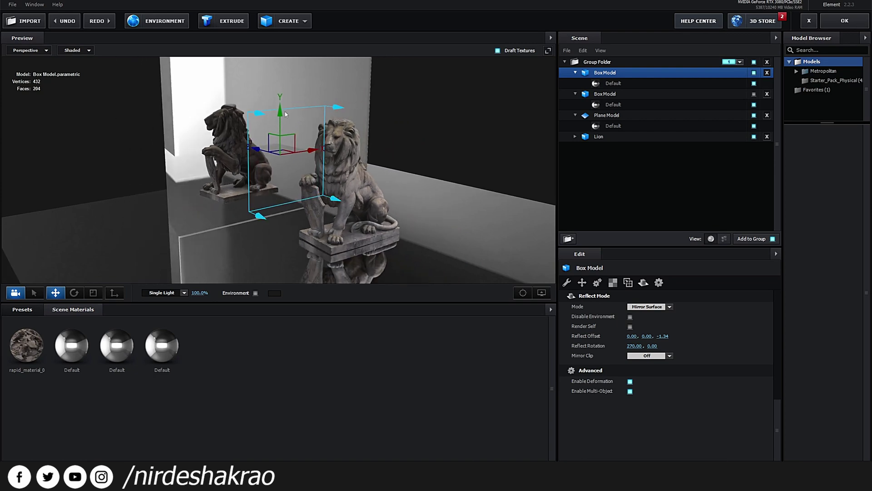
drag(263, 170, 416, 159)
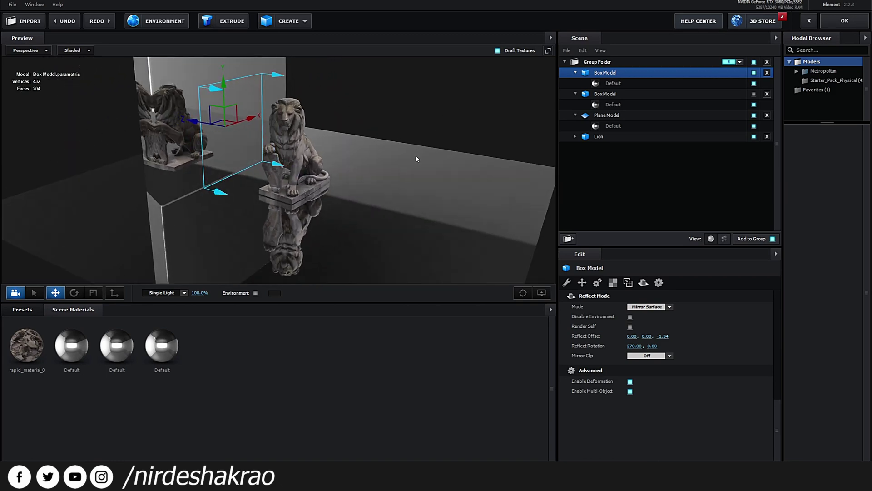
Try the Spherical Reflect Mode on the wall box and examine the reflection up close
click(668, 308)
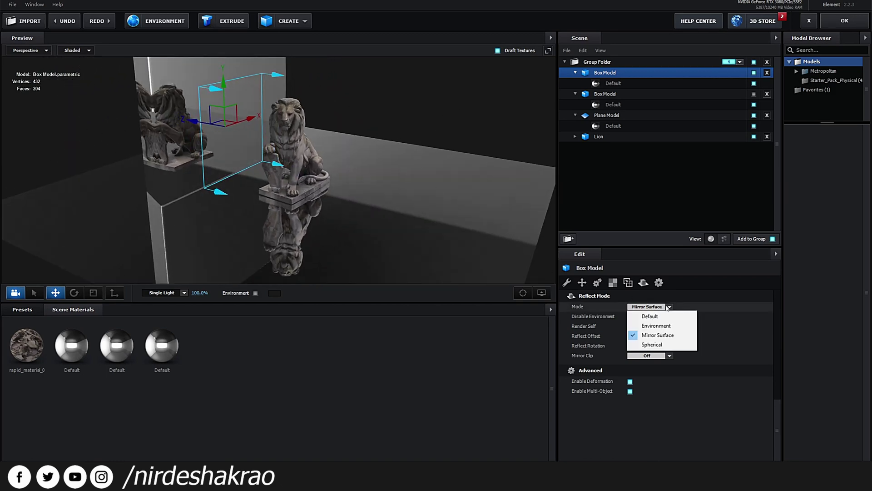
click(663, 345)
mouse_move(471, 216)
mouse_down()
mouse_move(435, 213)
mouse_move(444, 195)
mouse_move(504, 219)
mouse_move(492, 233)
mouse_move(459, 212)
mouse_up()
drag(198, 131, 247, 190)
scroll(249, 191, up, 4)
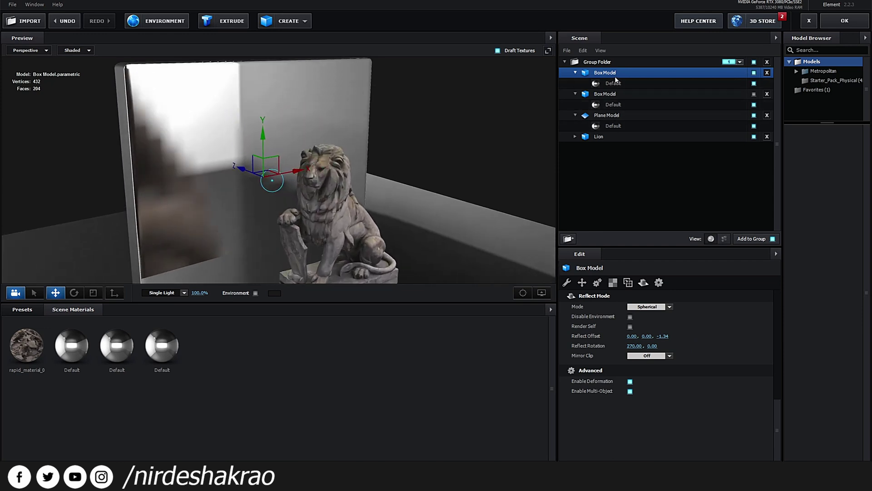
Delete both box models from the scene, leaving only the floor plane and the lion
key(Delete)
key(Delete)
drag(436, 246, 385, 135)
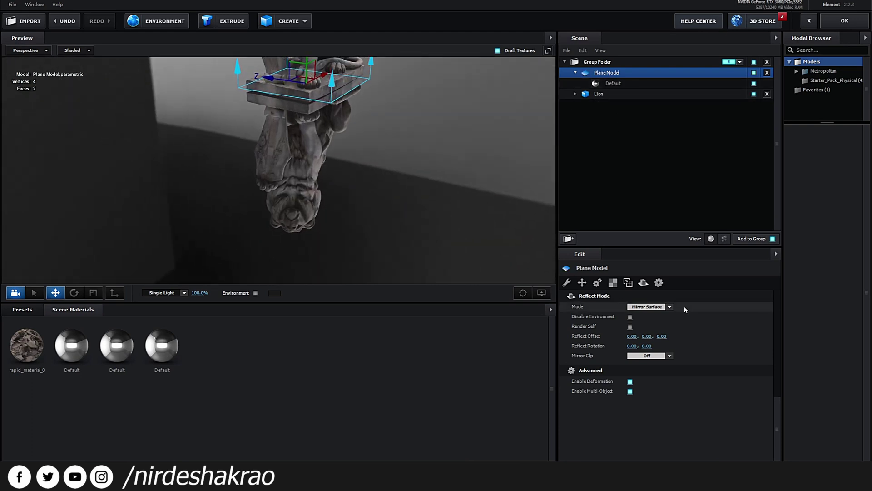
Try the Spherical Reflect Mode on the floor plane and examine its surface around the lion
click(666, 308)
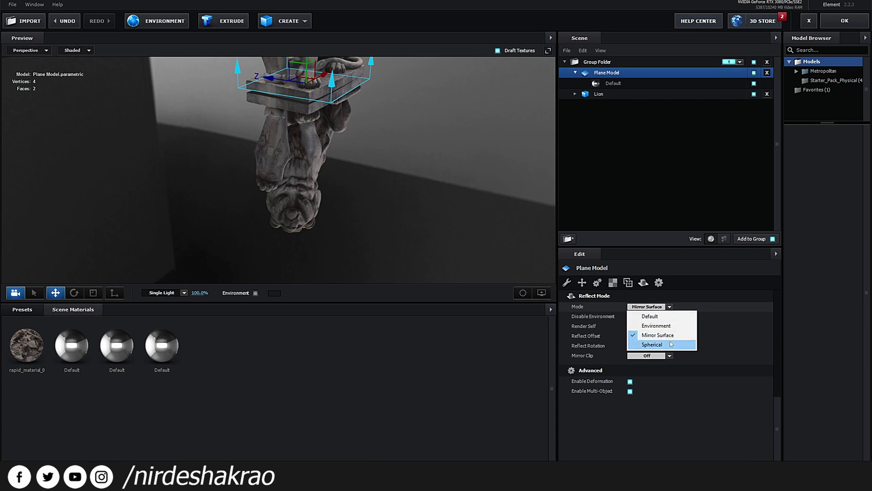
click(671, 345)
drag(410, 213, 353, 124)
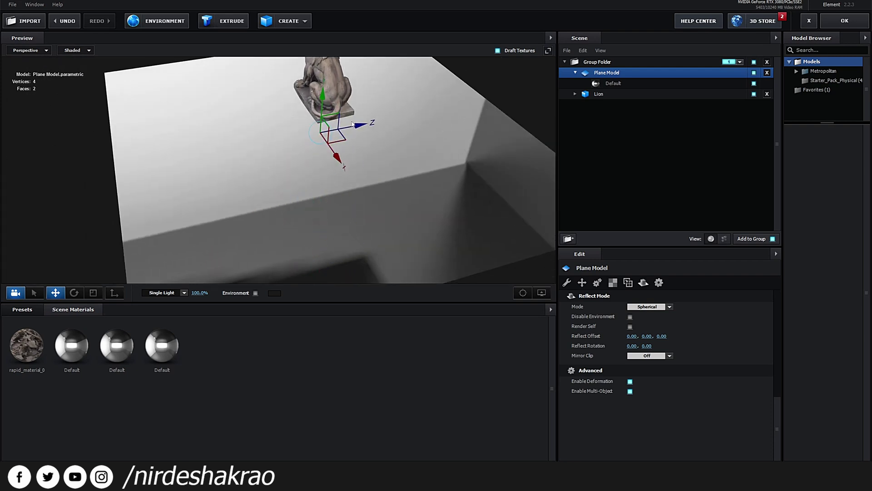
drag(324, 98, 354, 181)
Return the floor plane's Reflect Mode to Mirror Surface
key(ctrl+z)
key(ctrl+z)
key(ctrl+z)
key(ctrl+z)
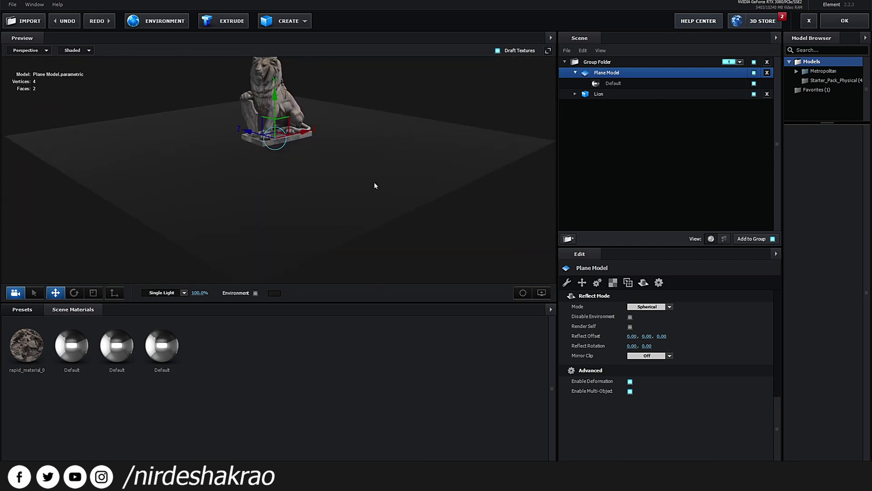
key(ctrl+z)
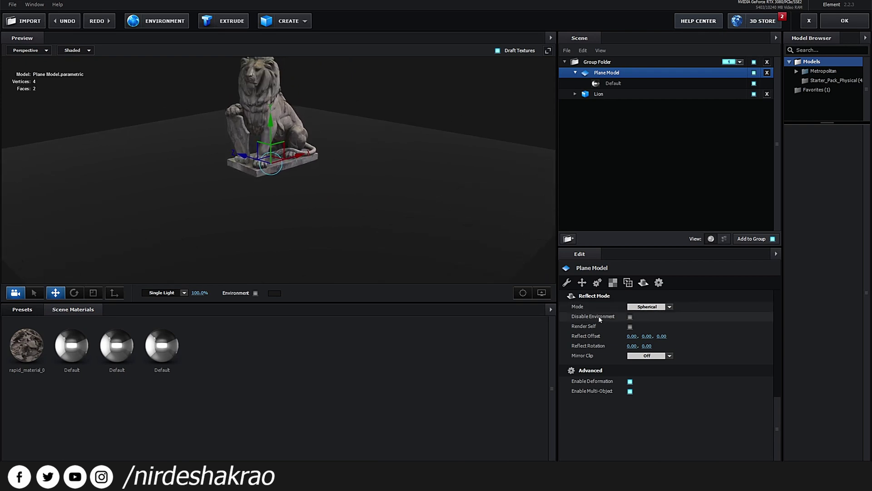
middle_drag(424, 206, 425, 225)
scroll(654, 307, down, 1)
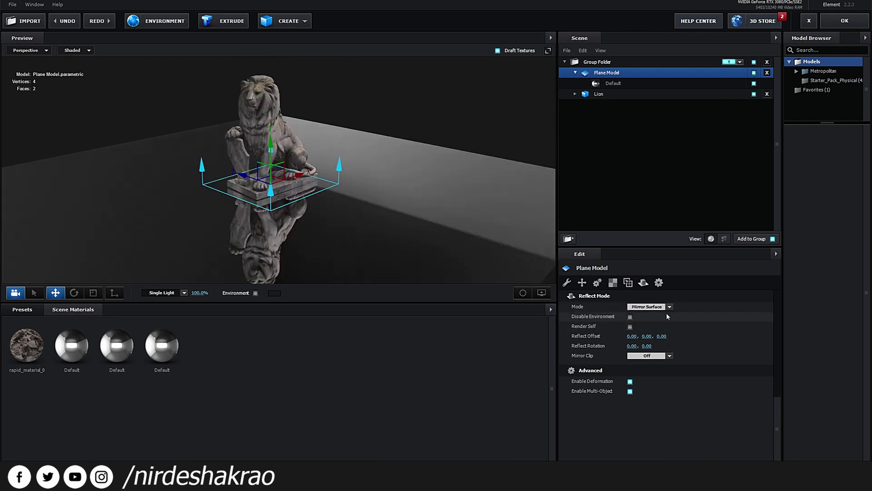
Create a sphere primitive and move it along Z to about -1.78, beside the lion
drag(463, 241, 366, 203)
click(311, 26)
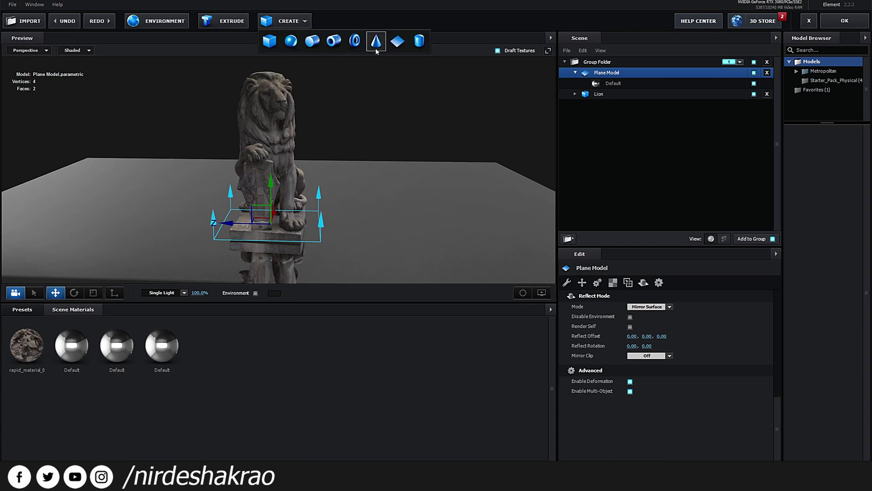
click(313, 42)
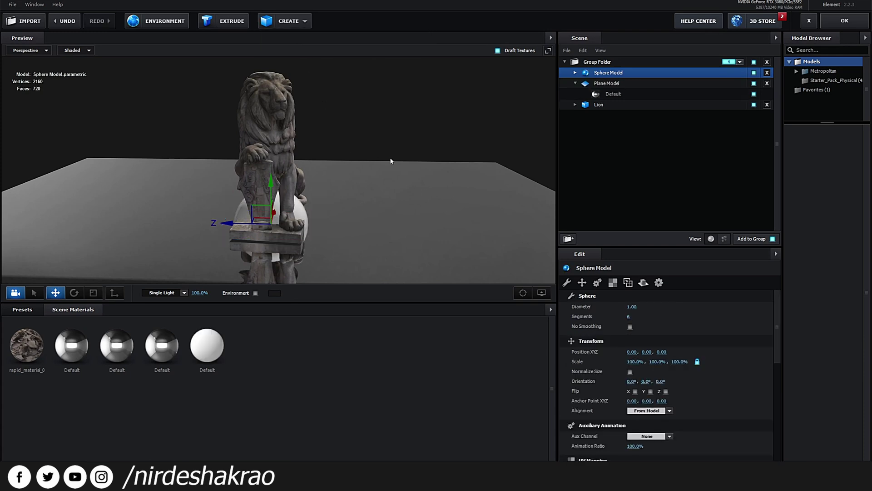
drag(313, 195, 311, 222)
drag(228, 221, 357, 222)
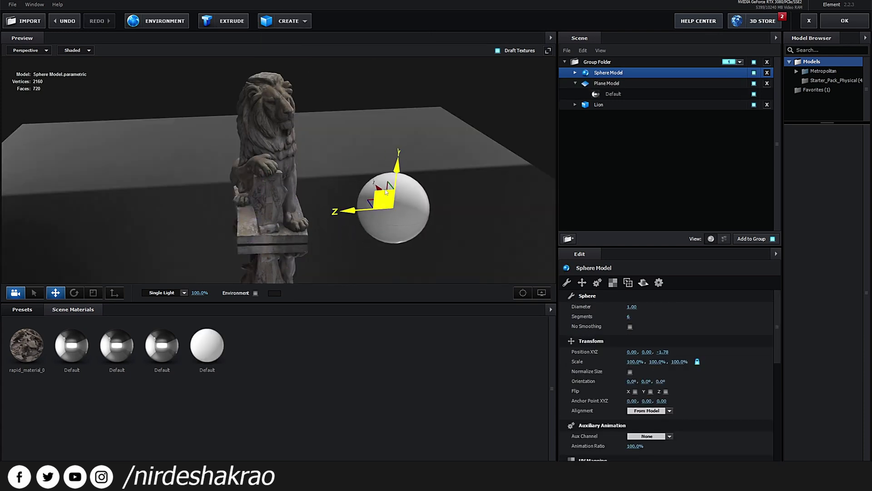
Scale the sphere uniformly to about 178% and move it to about 1.23 in Y and -2.41 in Z
drag(400, 176, 435, 119)
scroll(406, 243, up, 5)
scroll(411, 212, down, 3)
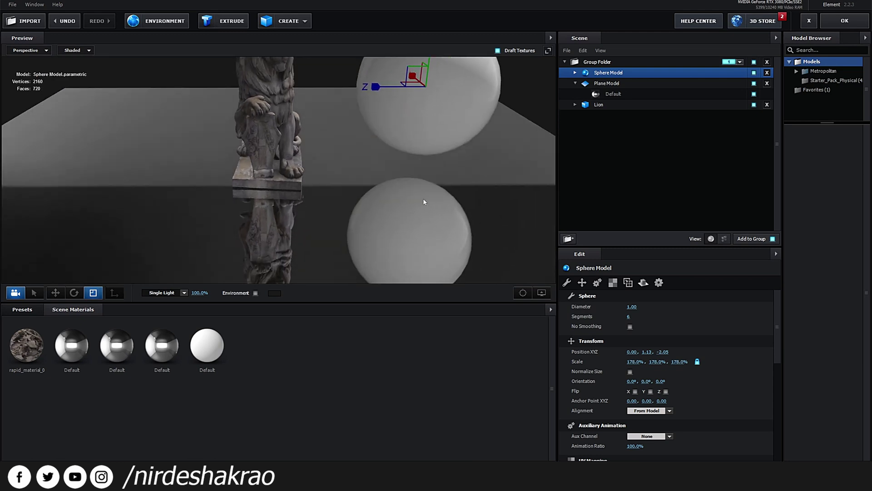
drag(422, 200, 405, 235)
key(w)
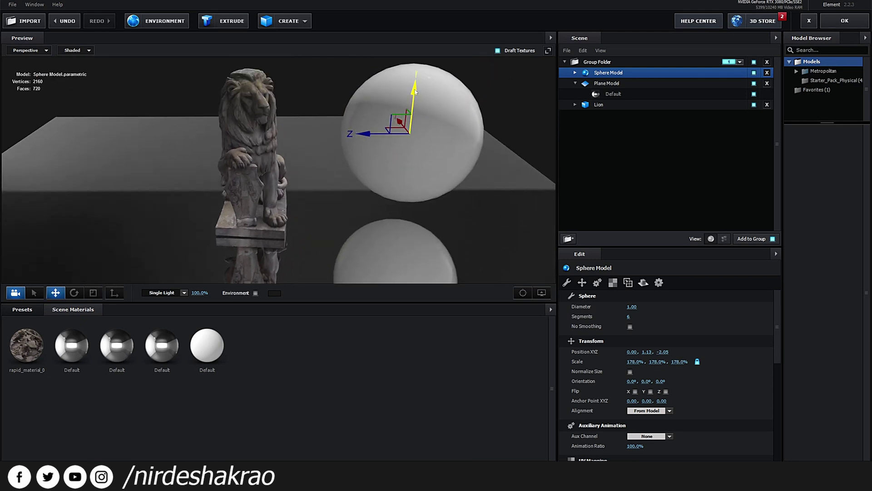
drag(414, 91, 415, 83)
drag(381, 127, 409, 127)
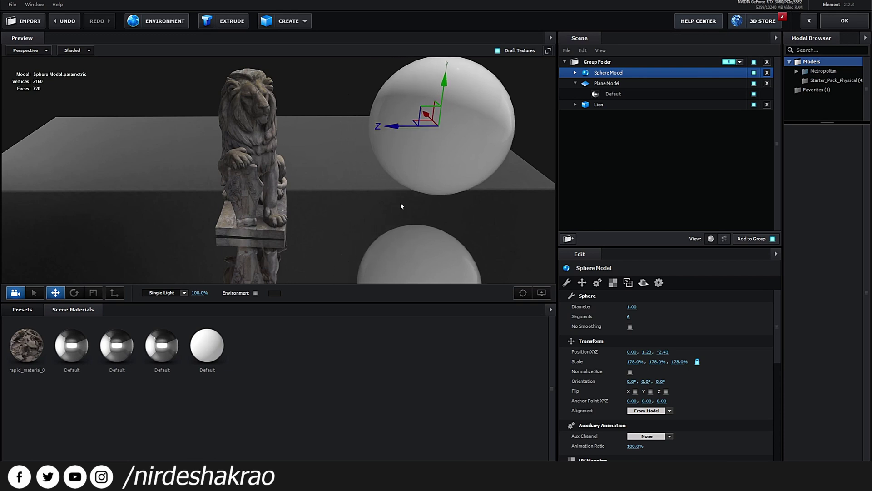
Set the Reflectivity Intensity of the sphere's Default material to 96% and examine the result
drag(399, 241, 386, 214)
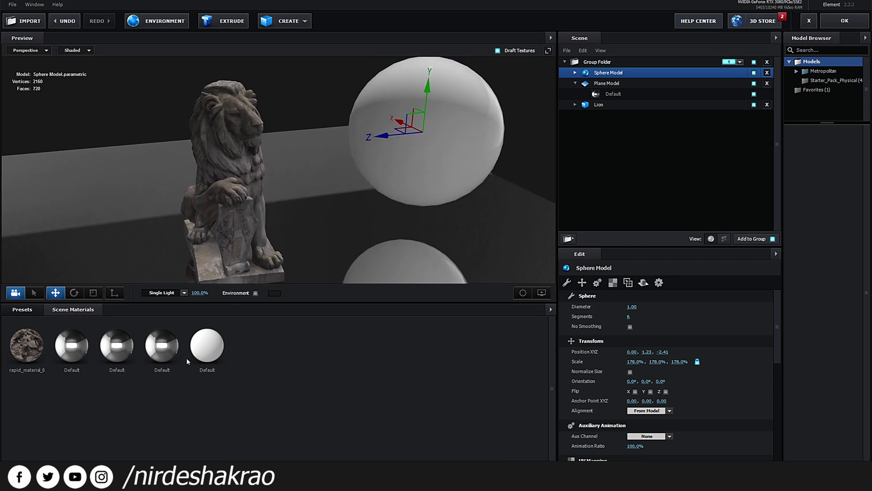
click(575, 73)
click(636, 83)
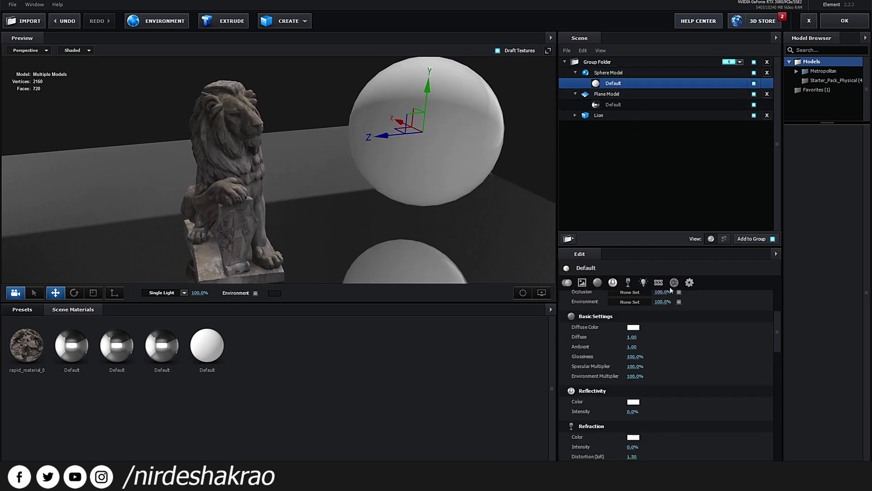
drag(633, 411, 869, 400)
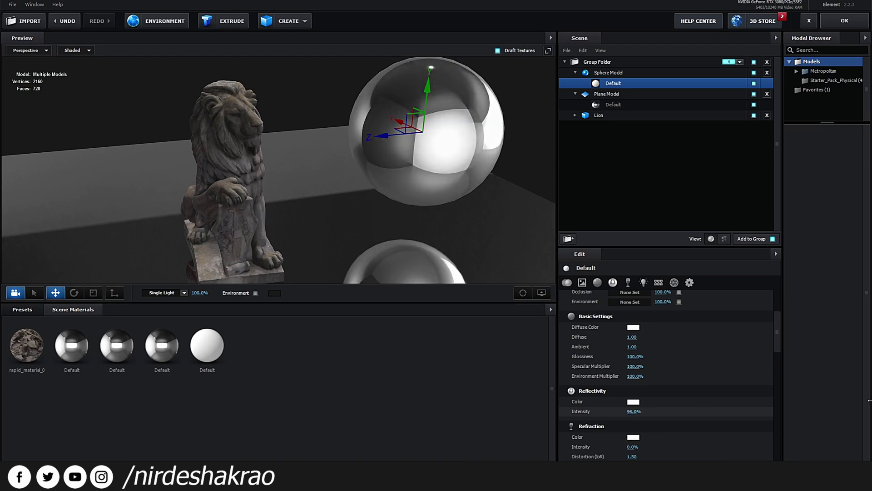
drag(528, 191, 434, 169)
drag(442, 150, 379, 157)
scroll(379, 169, up, 3)
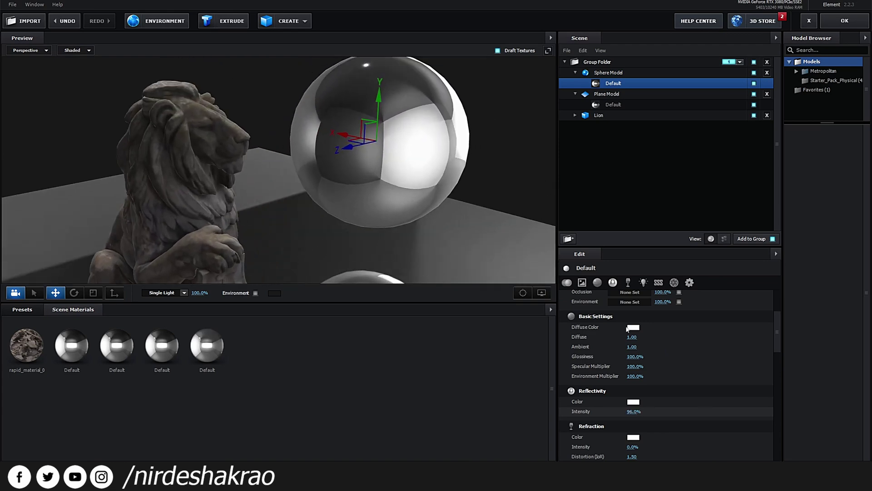
Set the sphere model's Reflect Mode to Mirror Surface and check its mirror plane
click(608, 72)
click(643, 282)
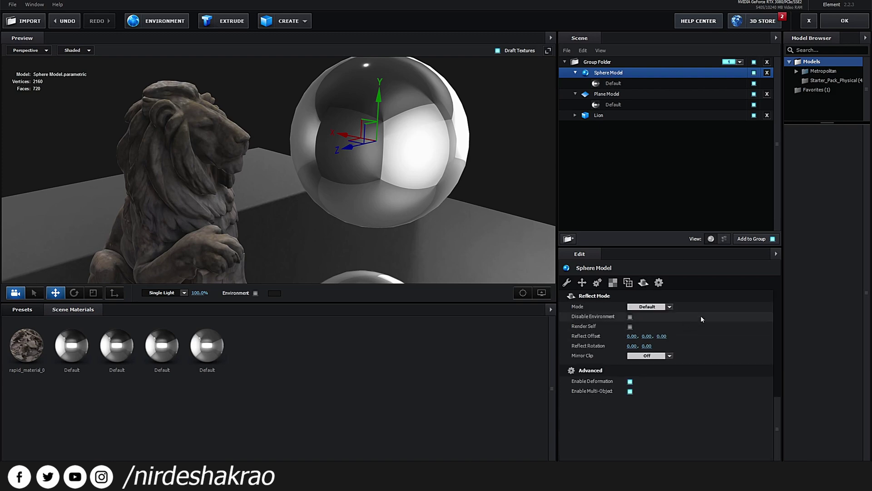
click(658, 307)
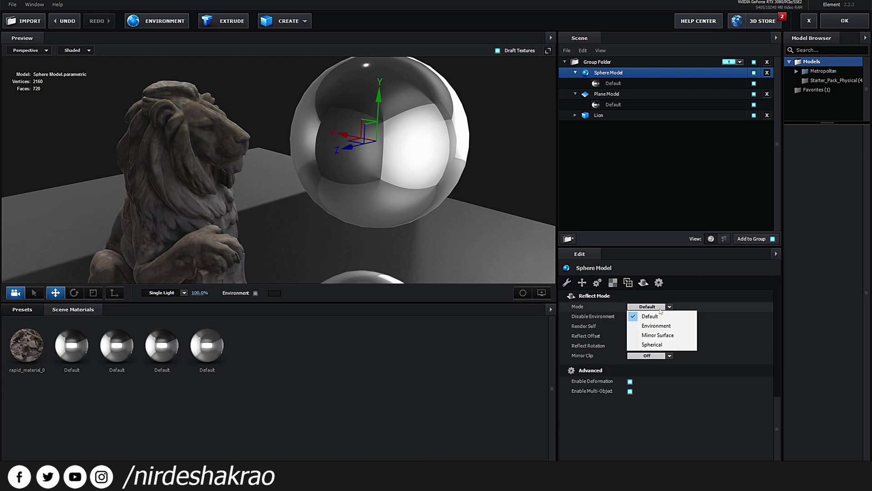
click(666, 336)
drag(426, 189, 411, 219)
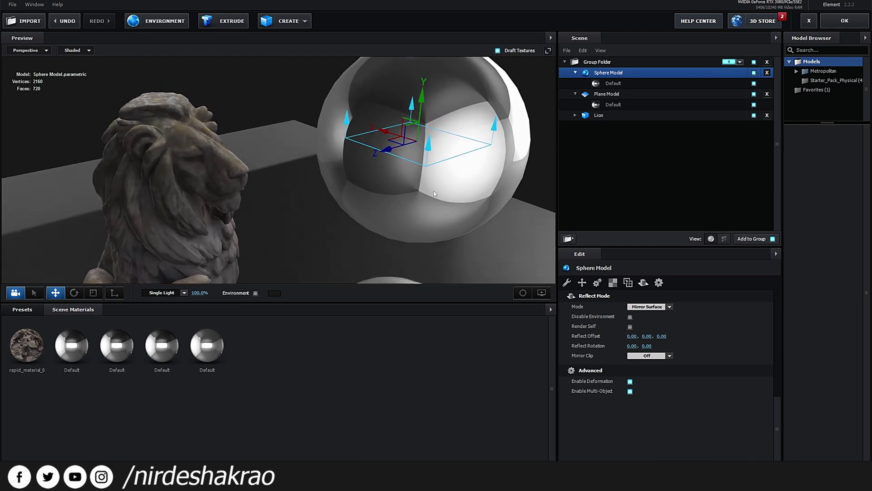
Set the sphere's first Reflect Rotation value to 90 to stand its mirror plane upright
drag(632, 346, 631, 347)
click(632, 346)
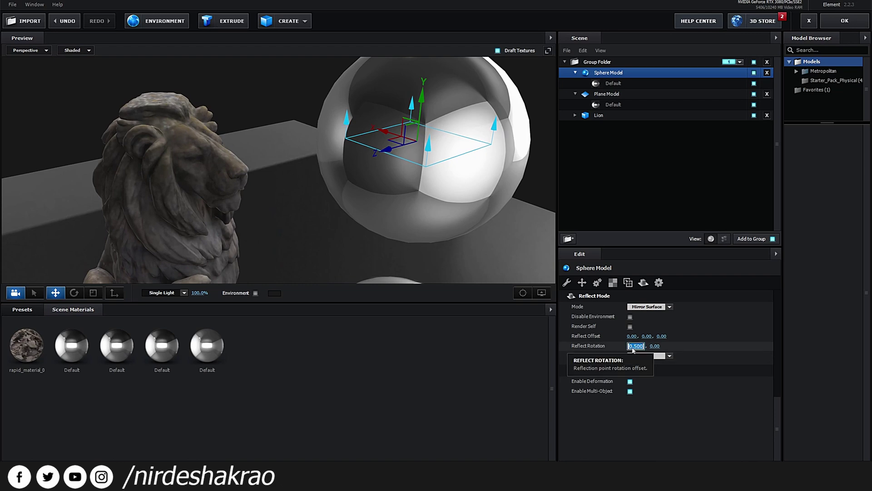
text(90)
key(Return)
mouse_move(444, 202)
mouse_down()
mouse_move(434, 195)
mouse_move(443, 205)
mouse_move(449, 198)
mouse_up()
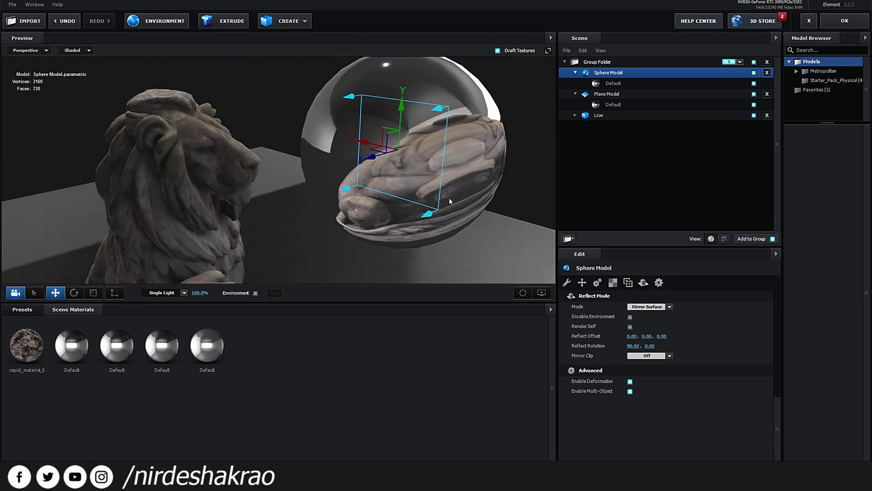
Try shifting the sphere's Reflect Offset in X and then to 0.96 in Z, undoing each change
drag(382, 158, 366, 162)
key(ctrl+z)
drag(632, 336, 613, 336)
key(ctrl+z)
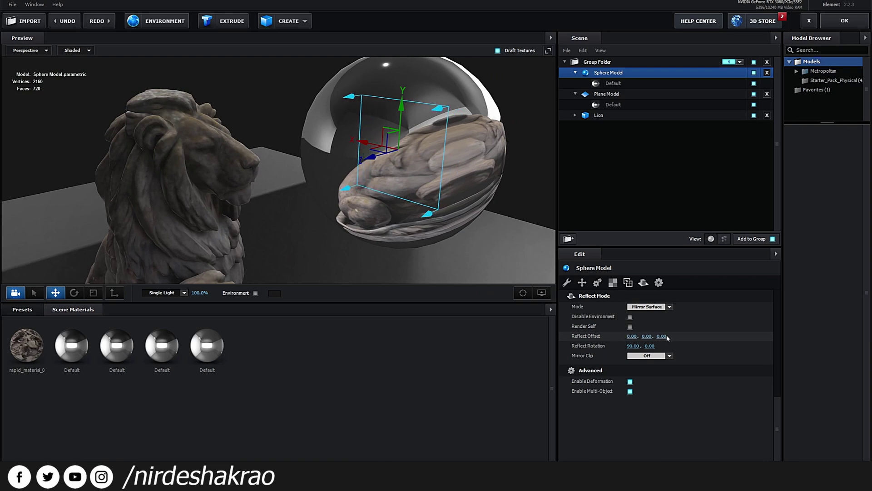
drag(663, 336, 793, 303)
mouse_move(422, 224)
mouse_down()
mouse_move(401, 217)
mouse_move(425, 228)
mouse_move(434, 220)
mouse_move(427, 221)
mouse_up()
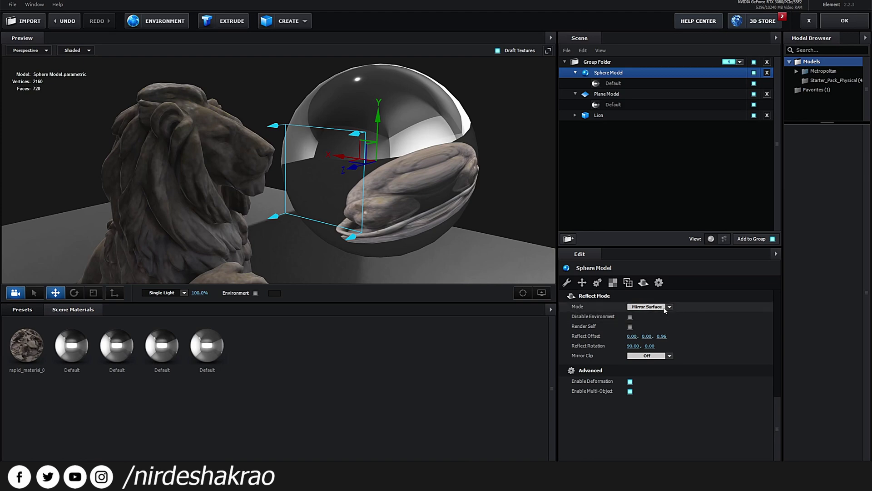
key(ctrl+z)
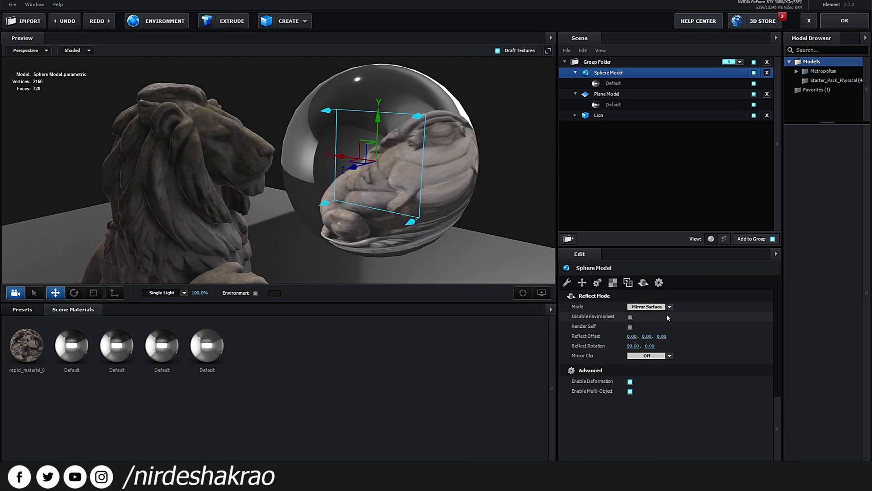
Set the sphere's Reflect Mode to Spherical and examine the lion's reflection up close
click(670, 307)
click(664, 345)
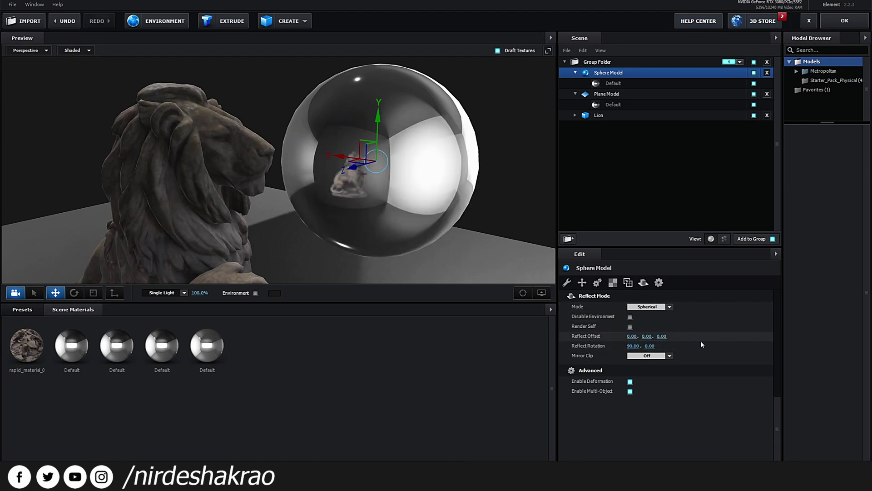
drag(422, 230, 445, 169)
scroll(446, 169, up, 2)
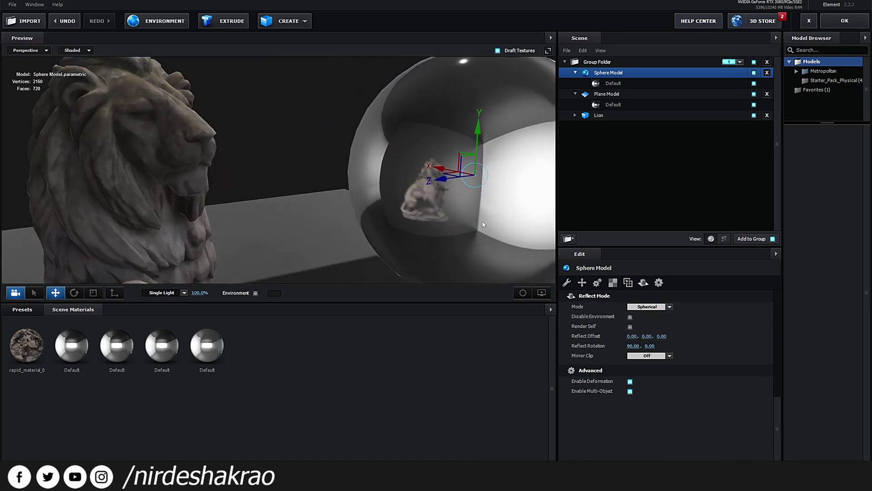
drag(429, 209, 453, 257)
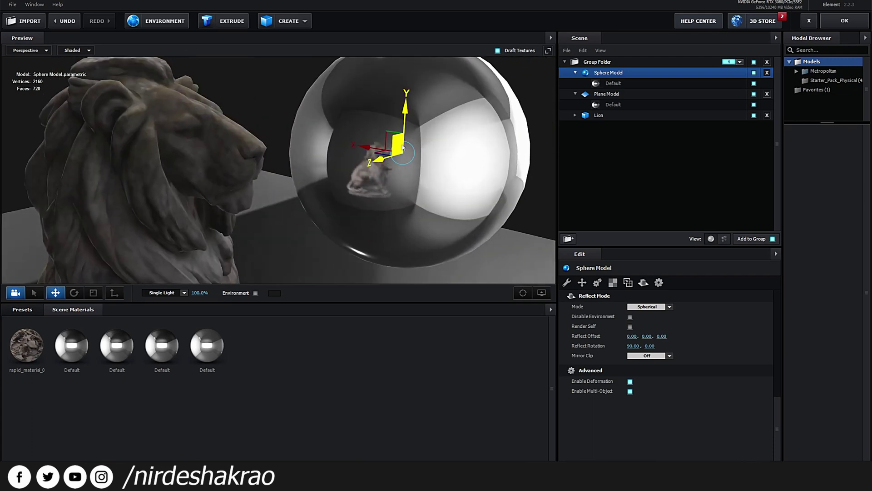
Set the sphere's Reflect Rotation values to 8.50 and 134.00, and check the lion's reflection up close
key(ctrl+z)
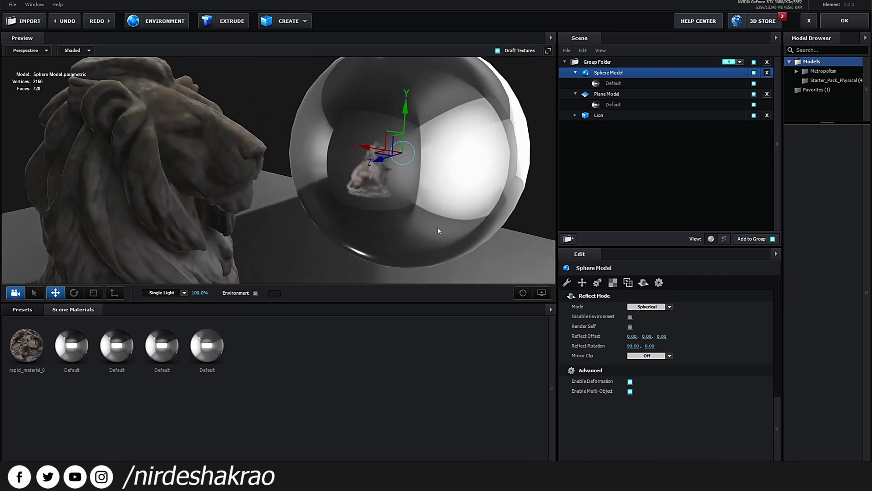
drag(701, 343, 617, 348)
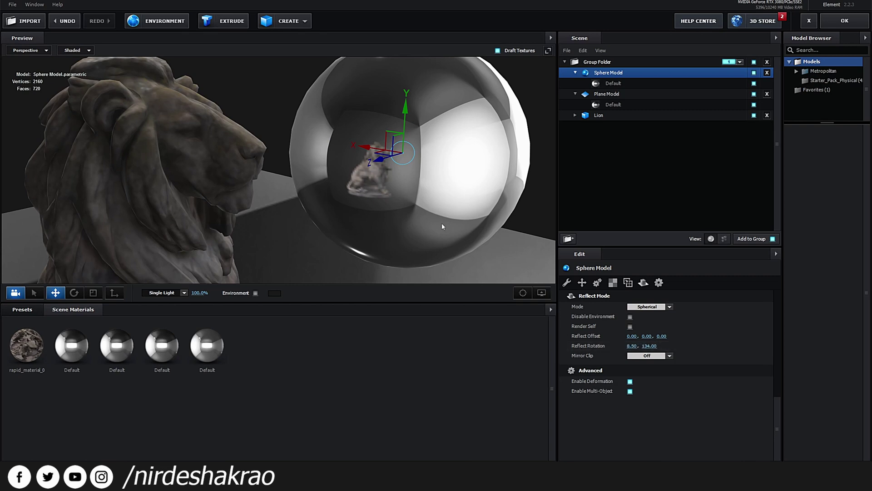
drag(442, 224, 434, 222)
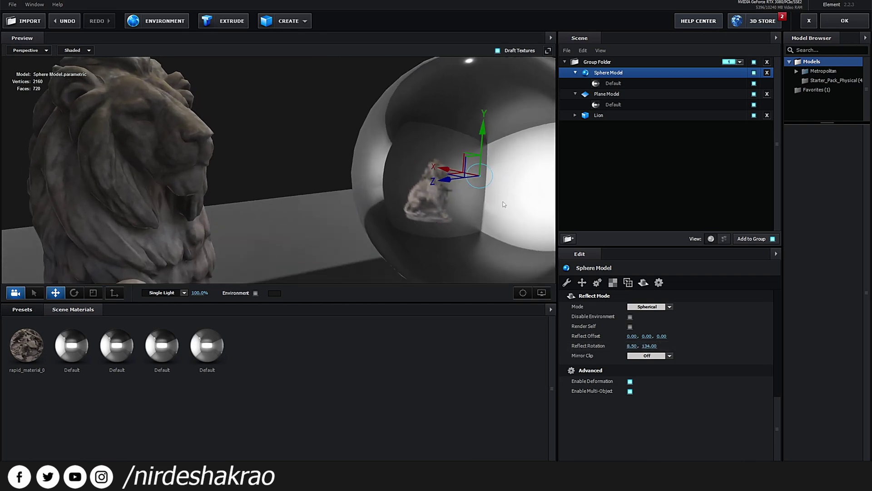
drag(503, 205, 497, 206)
middle_drag(497, 206, 437, 197)
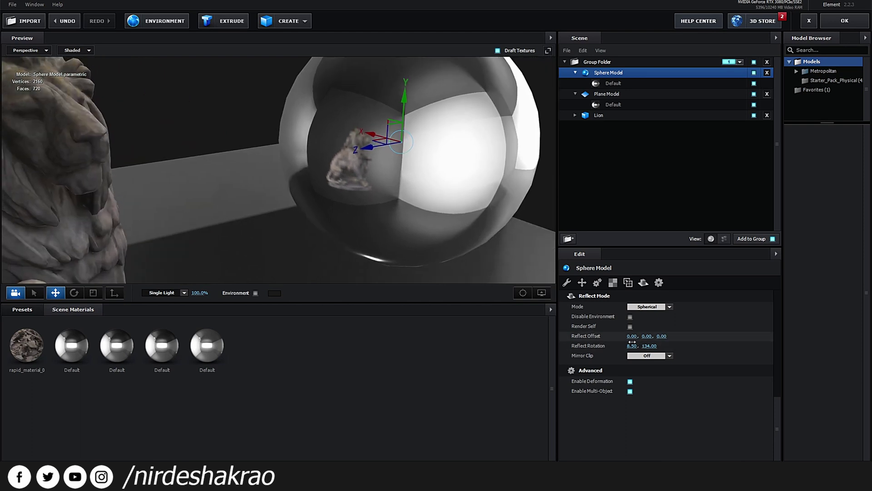
Try shifting the sphere's Reflect Offset in X and then in Y, undoing each change
drag(617, 337, 528, 347)
key(ctrl+z)
drag(648, 337, 870, 317)
key(ctrl+z)
drag(435, 226, 193, 126)
key(ctrl+z)
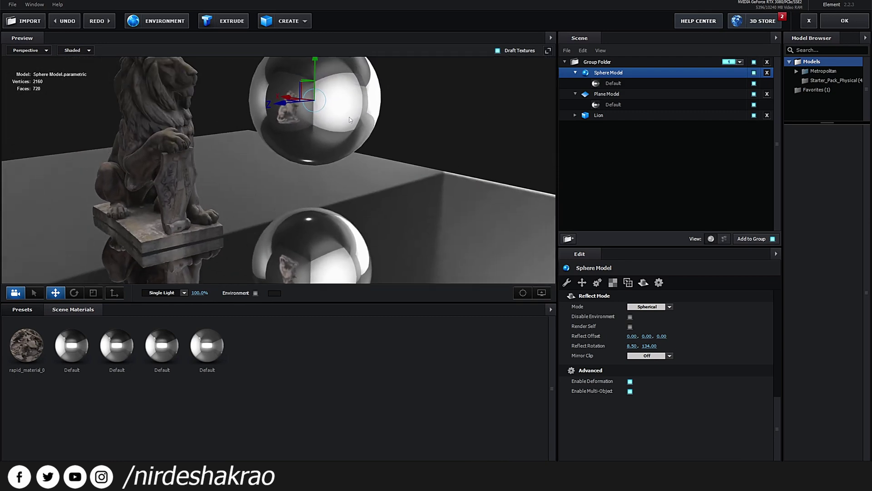
Duplicate the sphere model and move the copy along Z to the opposite side of the lion
drag(195, 107, 309, 117)
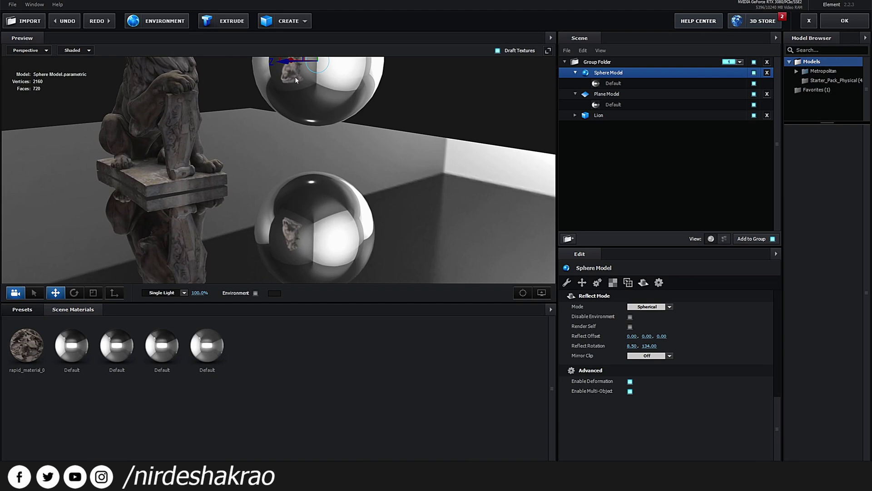
drag(305, 247, 386, 219)
scroll(304, 215, down, 2)
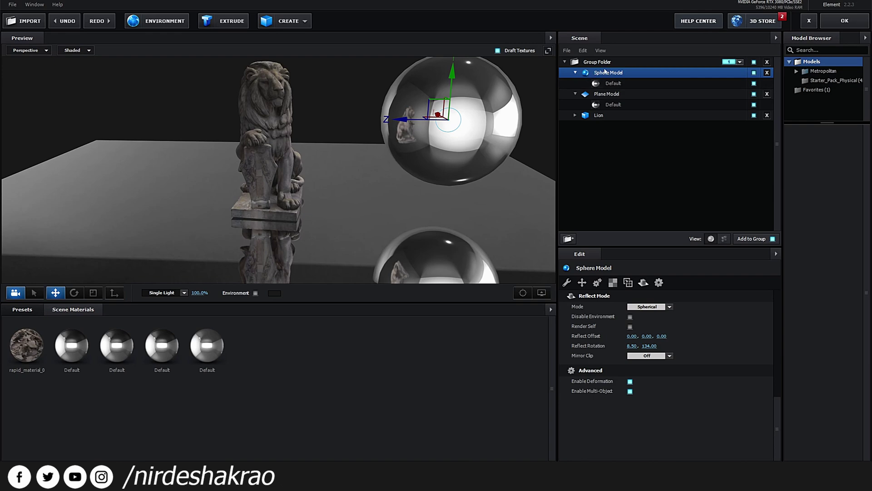
key(ctrl+d)
drag(400, 119, 21, 132)
drag(355, 195, 349, 218)
middle_drag(349, 215, 349, 219)
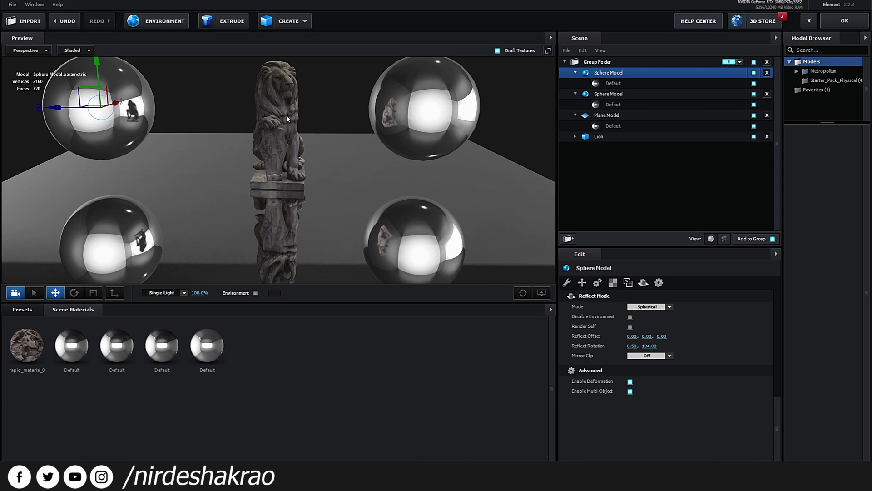
Turn off Visible to Camera for the lion's rapid_material_0, examine its reflections, and turn the option back on
click(281, 104)
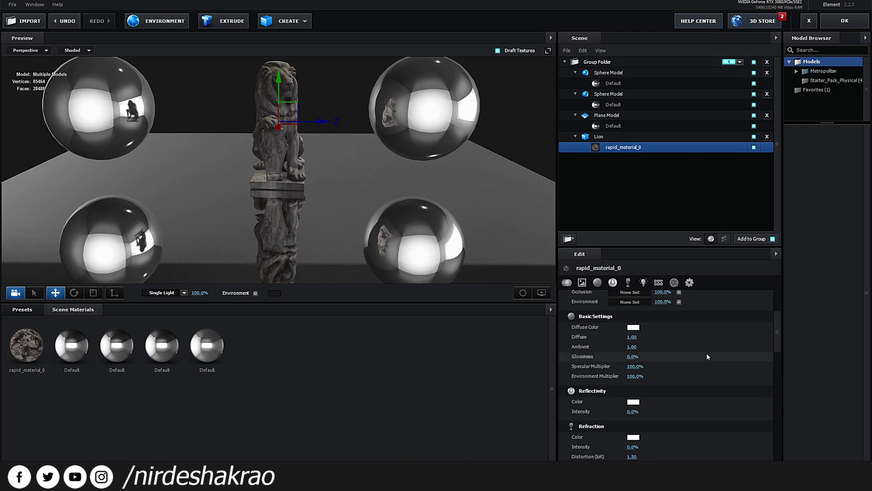
scroll(707, 348, down, 10)
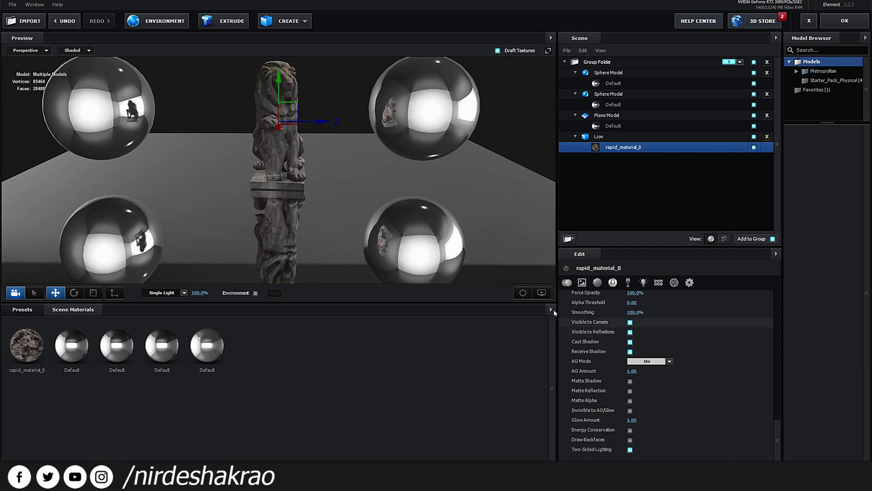
drag(471, 248, 471, 248)
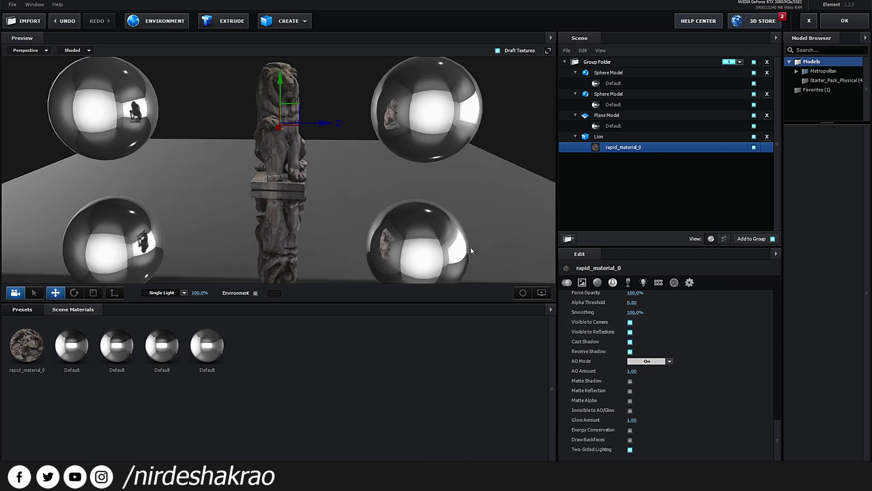
click(631, 322)
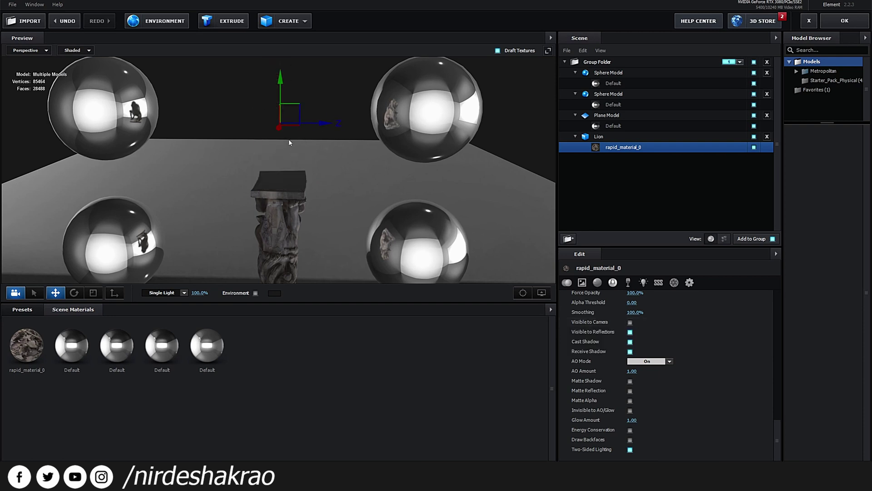
drag(318, 195, 309, 203)
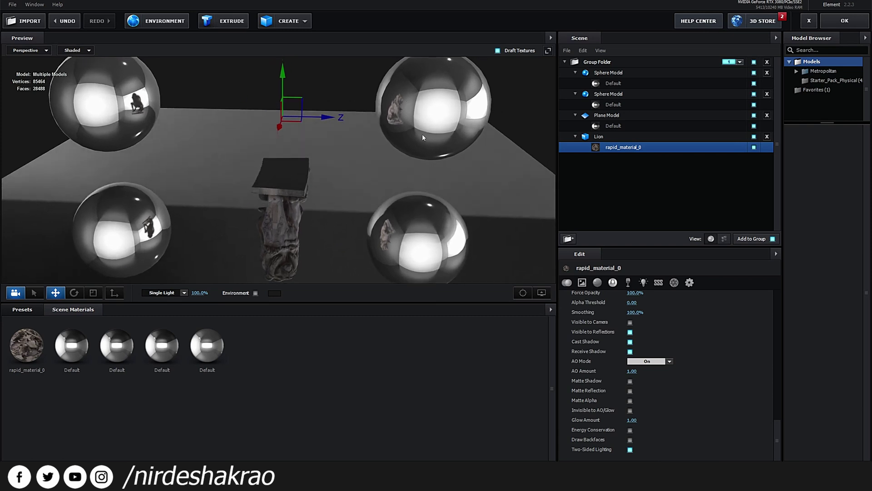
drag(368, 252, 360, 242)
drag(284, 186, 316, 209)
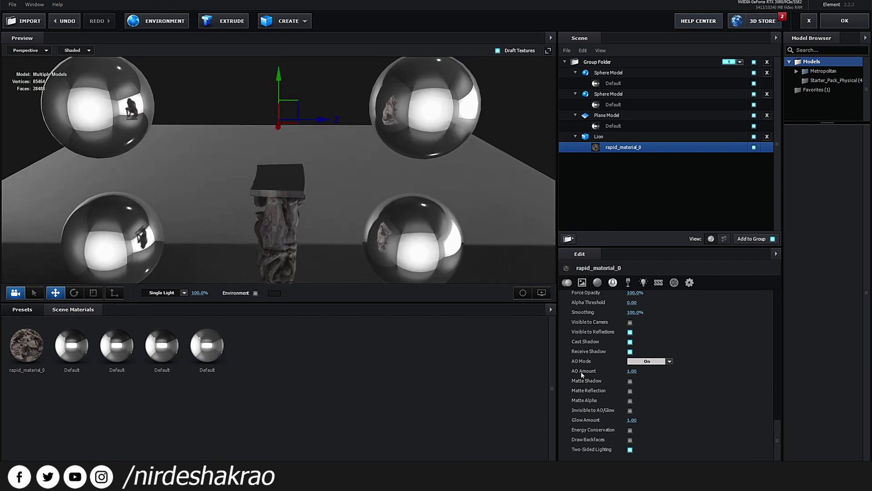
click(629, 322)
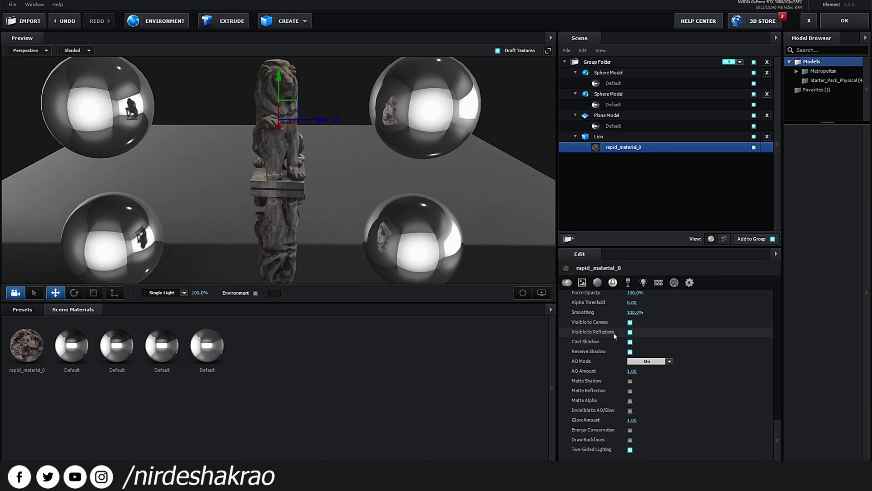
Turn off Visible to Reflections for the lion's material, inspect the spheres and floor, and turn it back on
click(630, 332)
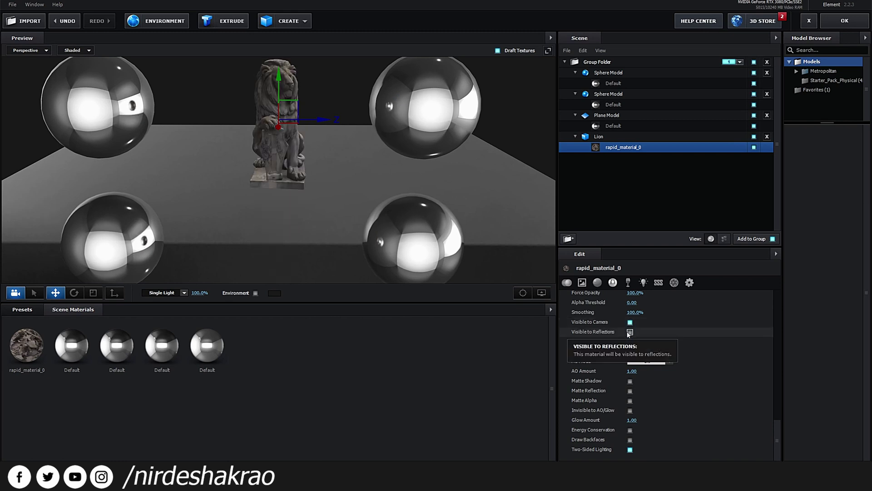
drag(331, 127, 168, 105)
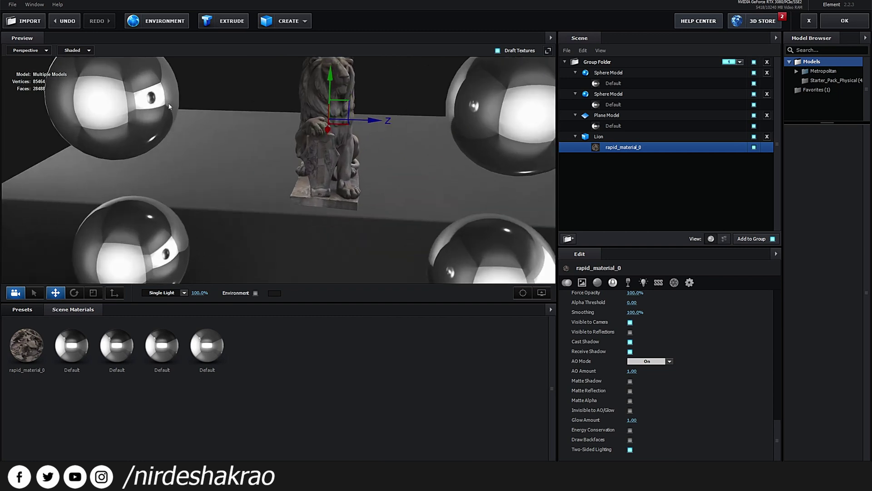
drag(366, 171, 317, 205)
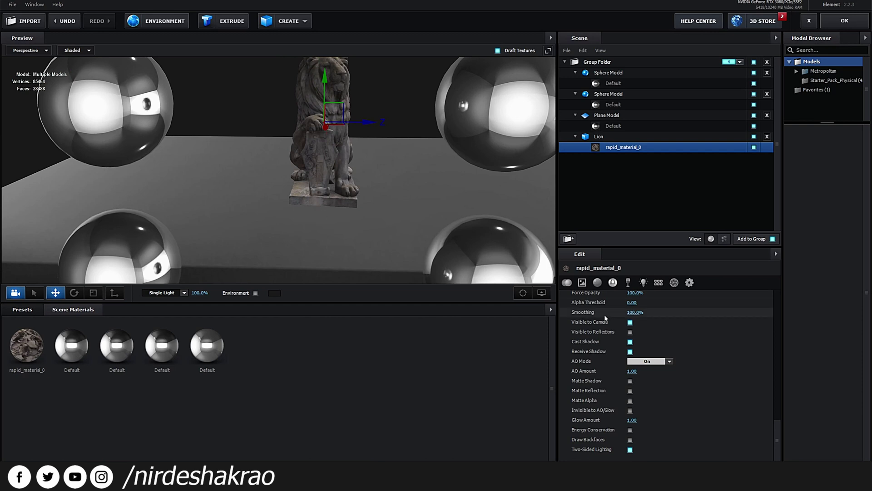
click(630, 332)
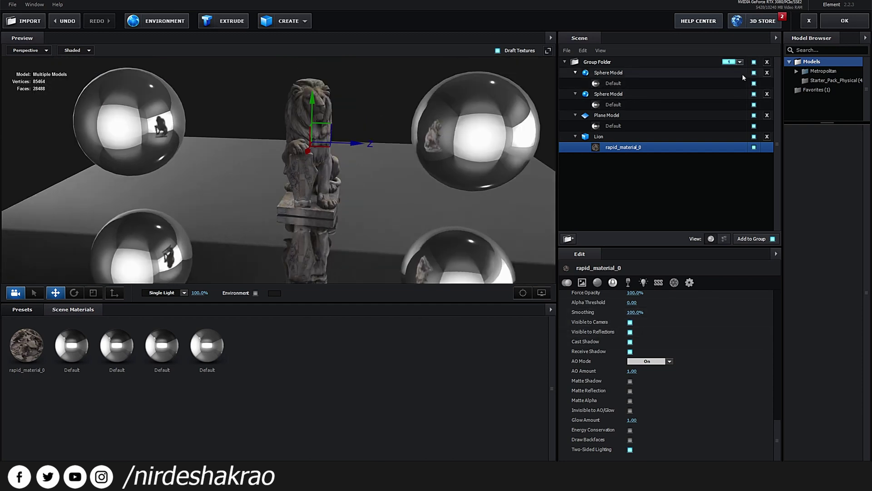
Hide both sphere models, leaving the lion and the floor plane in the scene
click(753, 73)
click(753, 94)
drag(419, 142, 395, 215)
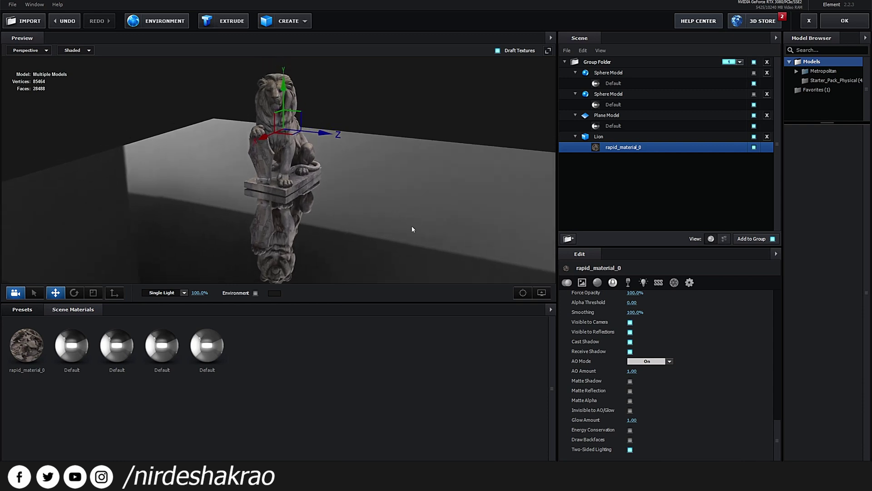
Enable Matte Shadow on the floor plane's Default material and view the lion
click(611, 120)
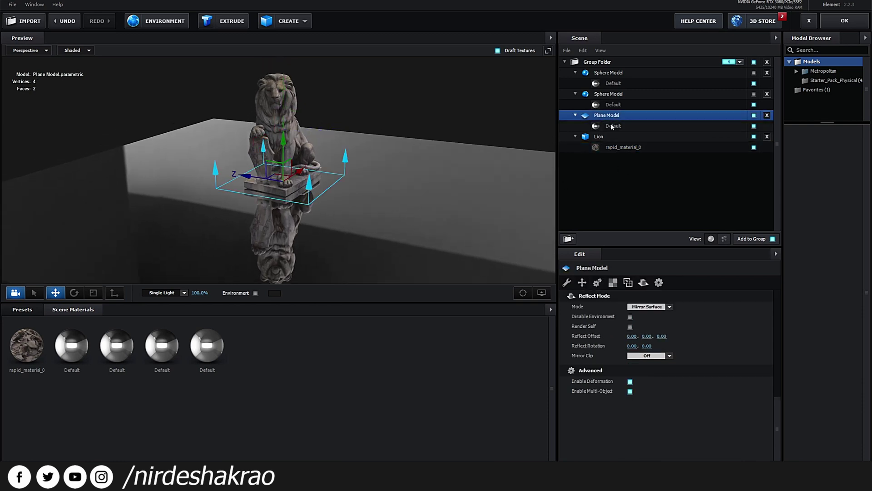
click(615, 127)
drag(475, 247, 446, 216)
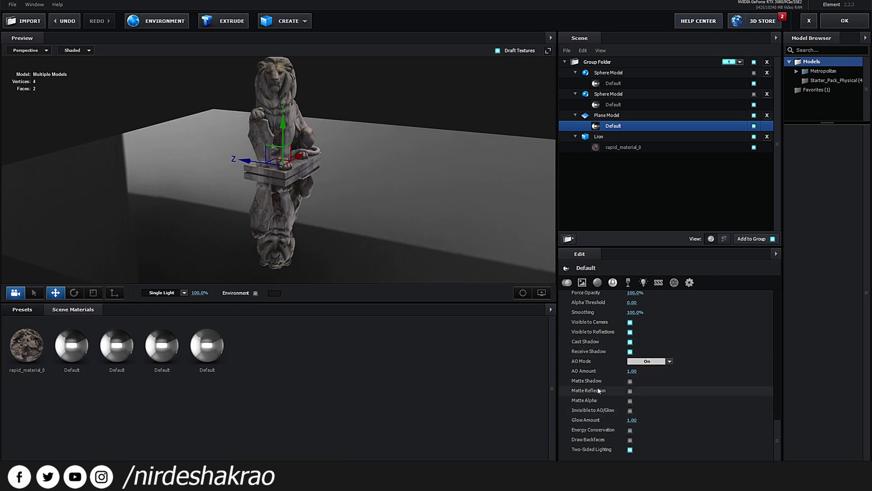
click(630, 380)
drag(400, 254, 446, 225)
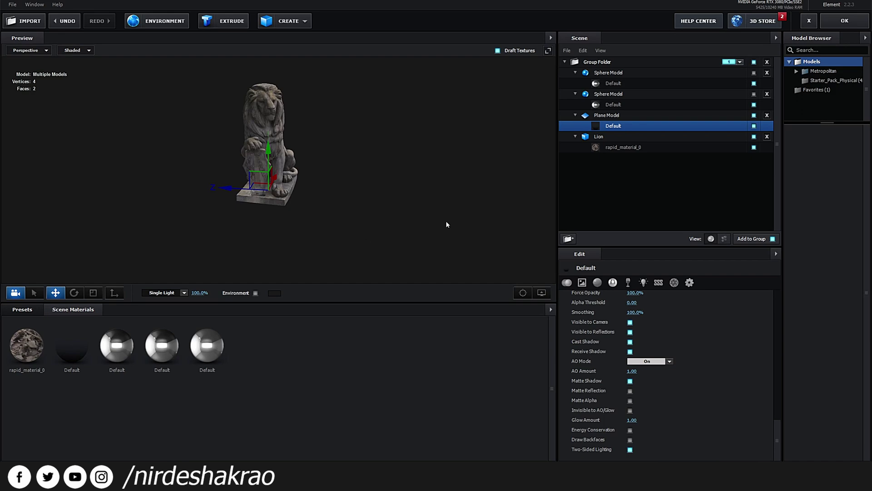
Accept the scene setup, return to the After Effects composition and add a two-node camera with the 35mm preset
click(845, 21)
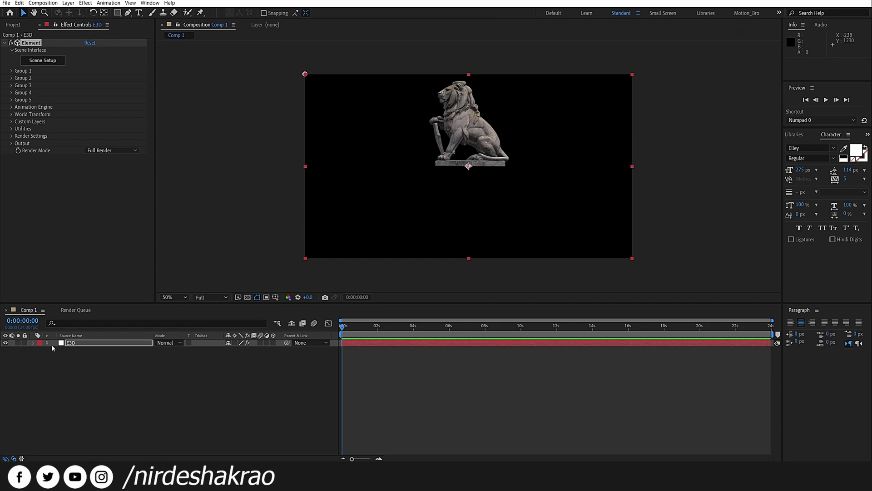
right_click(119, 378)
mouse_move(155, 381)
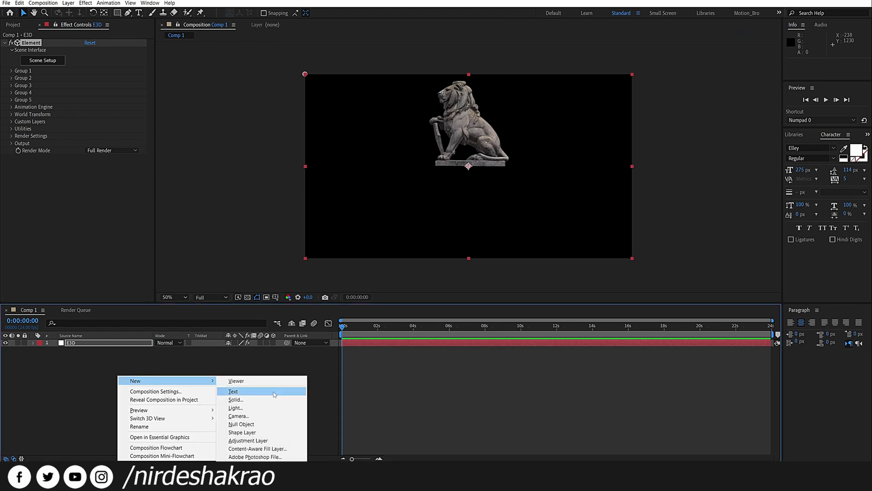
click(254, 415)
click(436, 268)
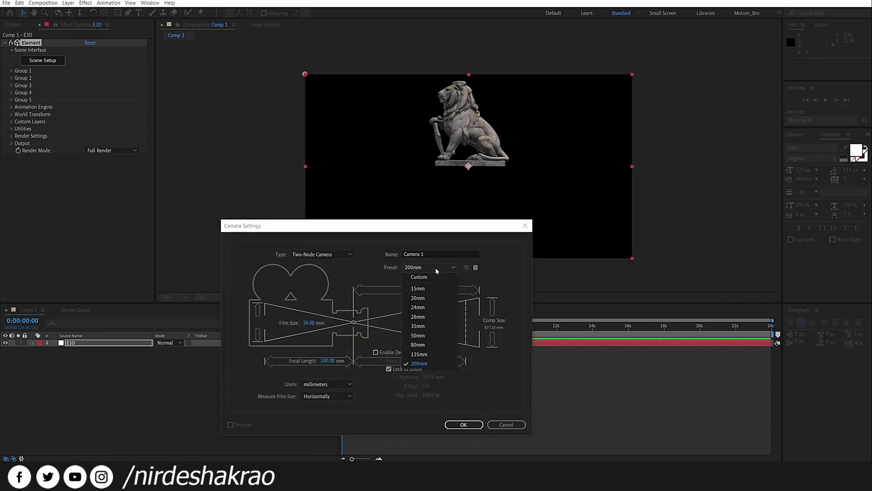
click(435, 327)
click(463, 424)
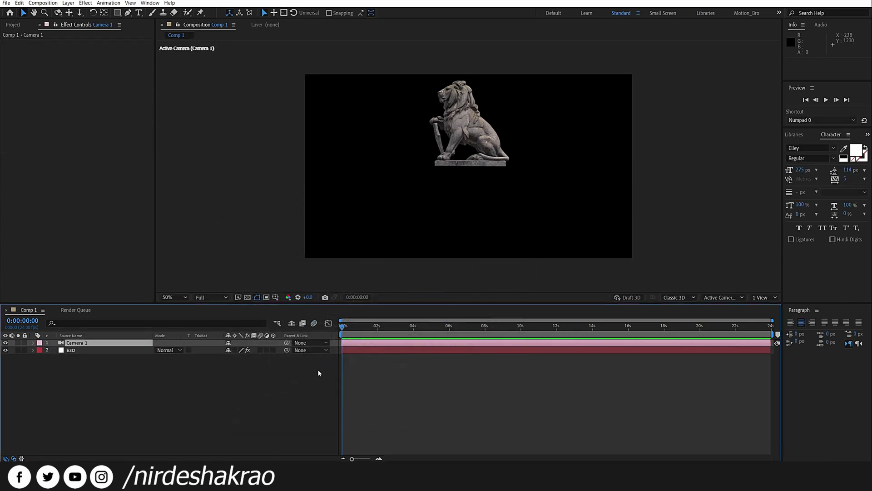
Orbit and reframe the camera for a slightly raised front view of the lion, and check the transparency grid
key(c)
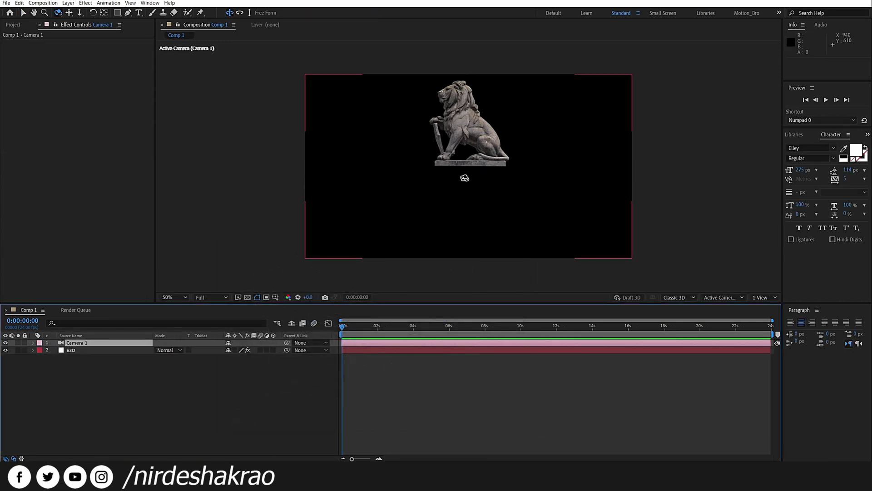
drag(470, 185, 500, 187)
middle_drag(501, 183, 499, 205)
drag(481, 200, 477, 194)
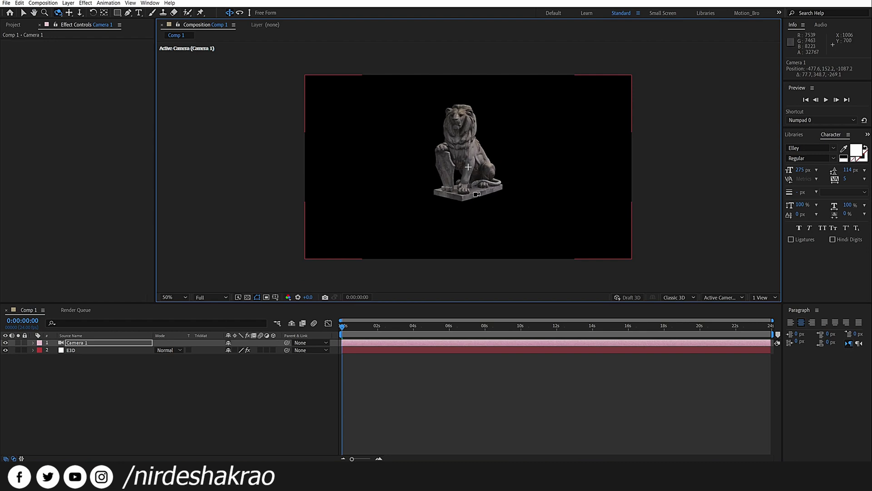
click(248, 297)
click(248, 298)
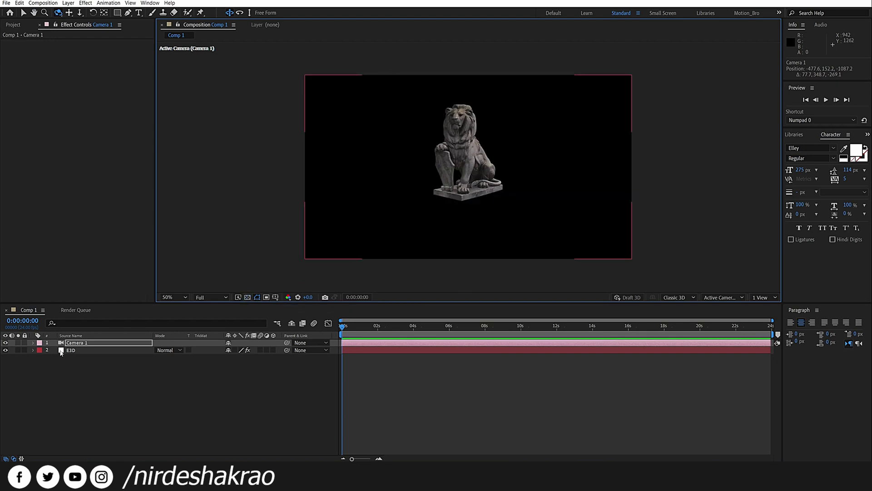
Reopen the E3D layer's scene setup, turn off Matte Shadow on the plane's Default material, and apply the scene
click(75, 351)
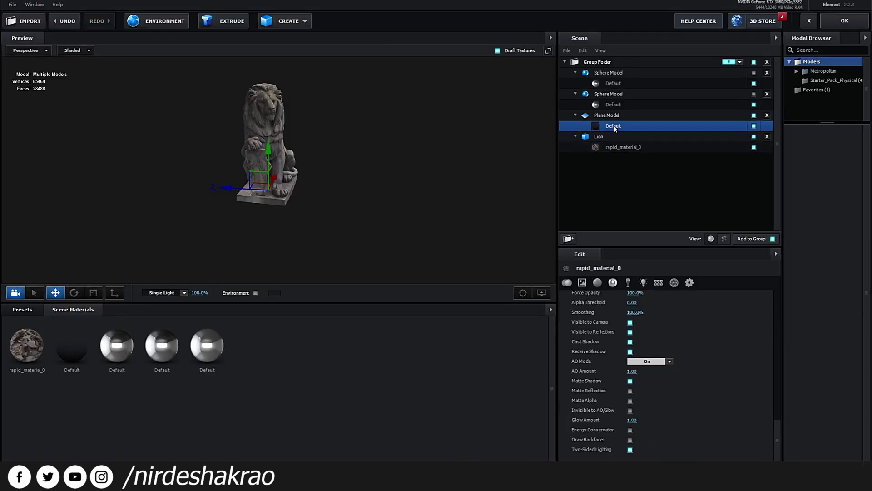
click(630, 380)
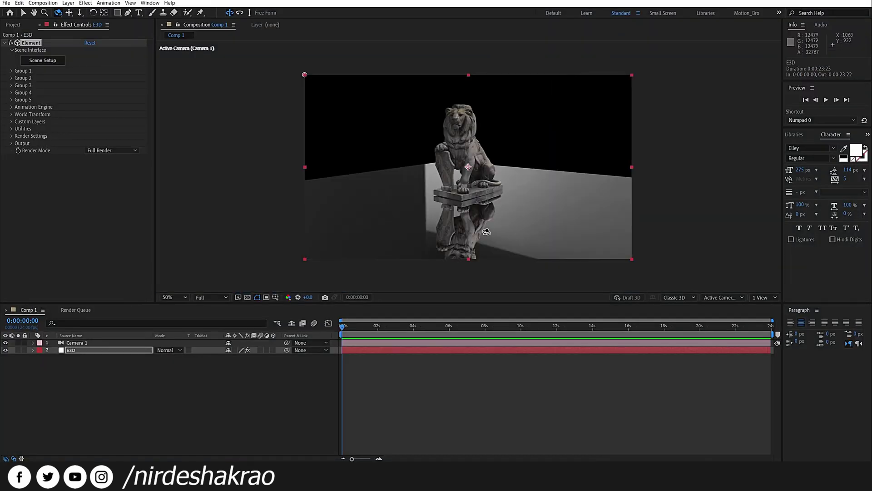
Expand the Ambient Occlusion options in the render settings of the E3D layer's Element effect
drag(496, 223, 496, 220)
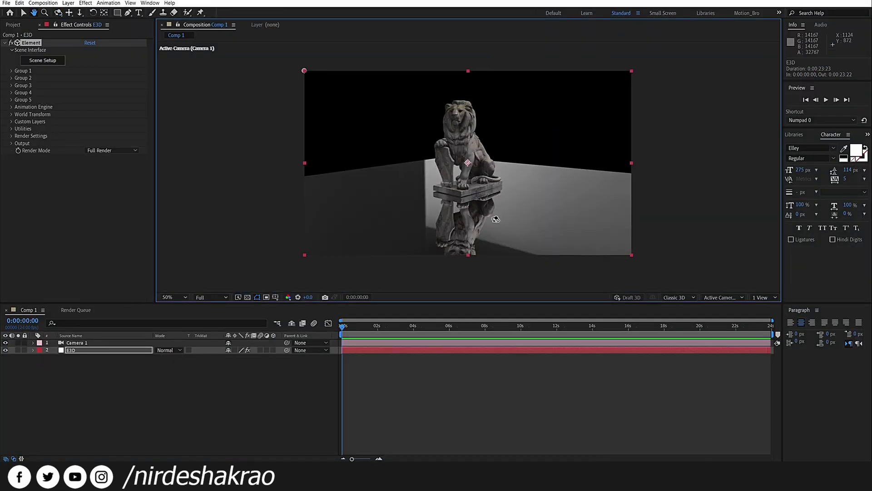
key(c)
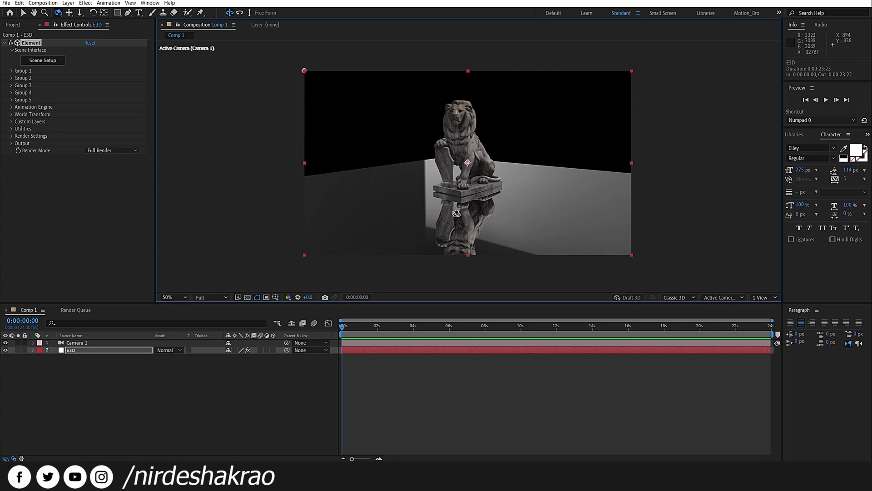
click(11, 136)
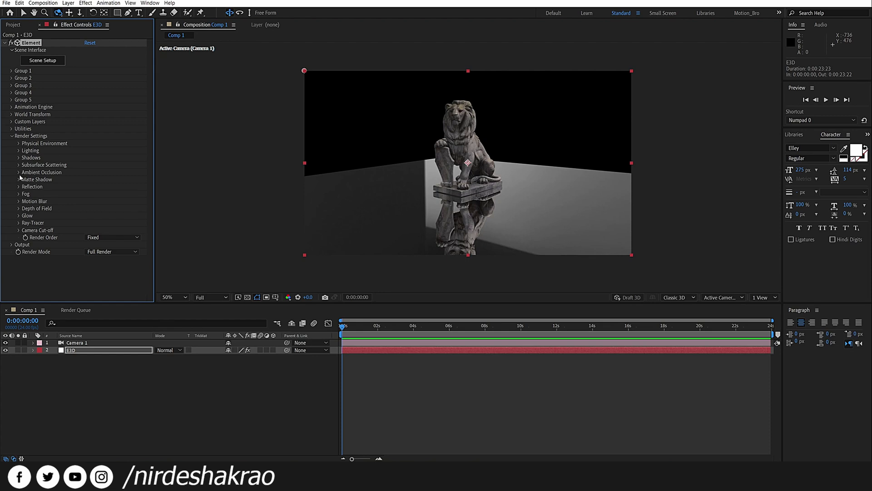
click(19, 173)
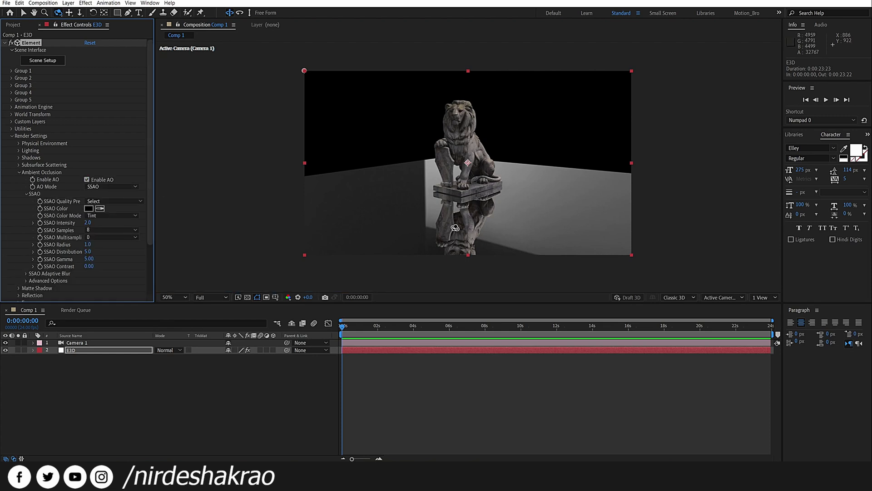
scroll(456, 228, up, 2)
middle_drag(458, 226, 475, 162)
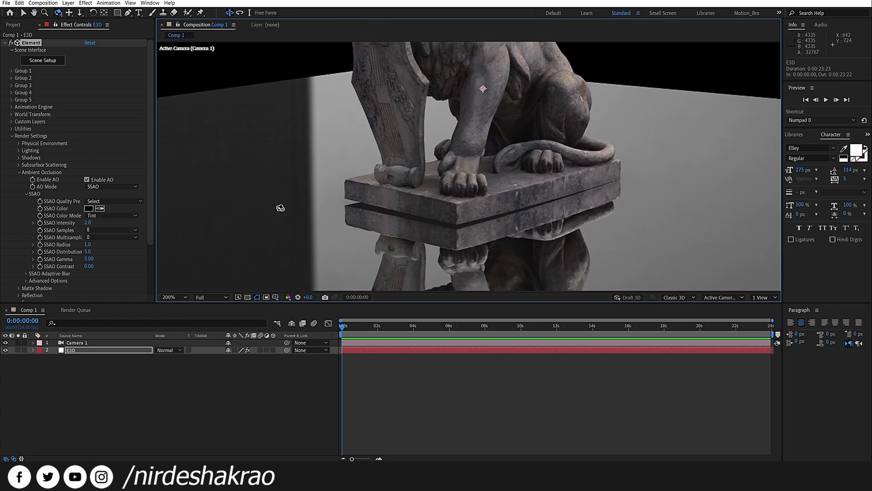
With AO enabled, set SSAO Intensity to 47.2 and SSAO Radius to 2.5, checking the darkening around the lion's base
click(86, 179)
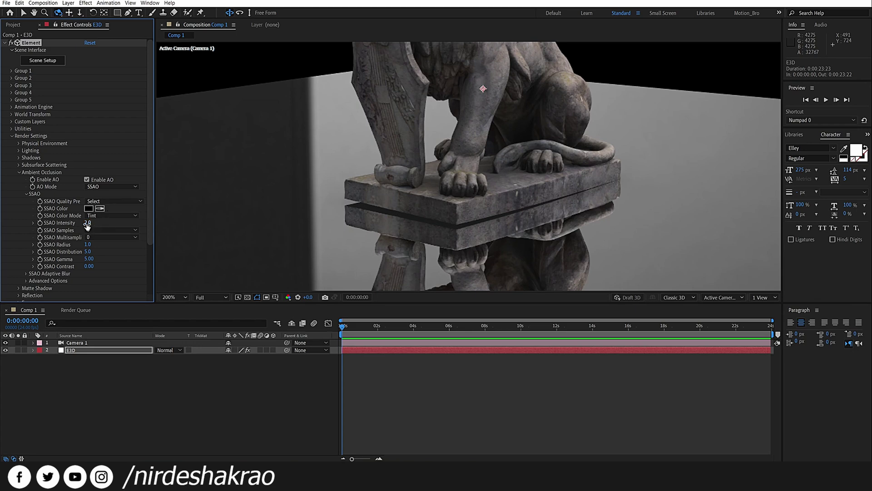
drag(226, 229, 282, 230)
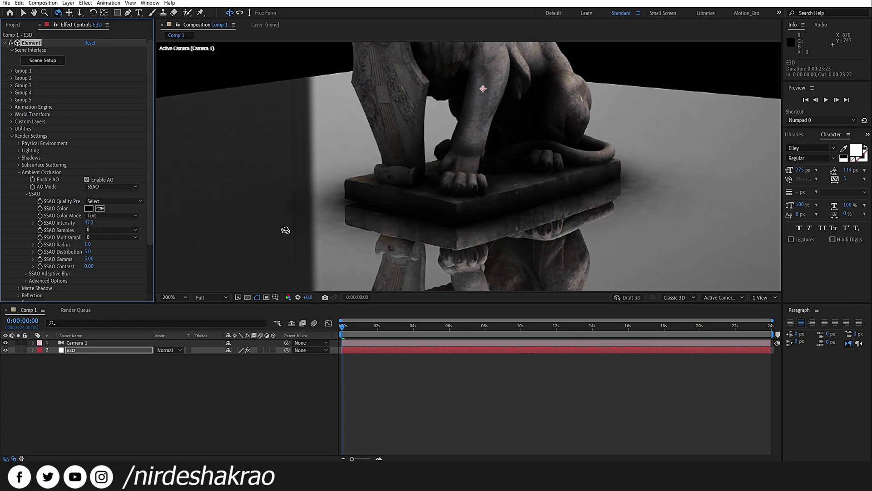
drag(597, 217, 566, 214)
key(space)
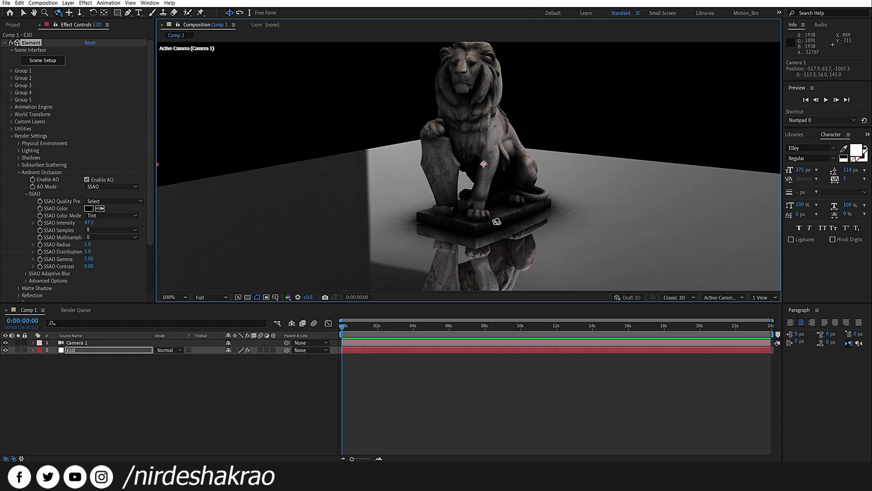
drag(87, 246, 105, 249)
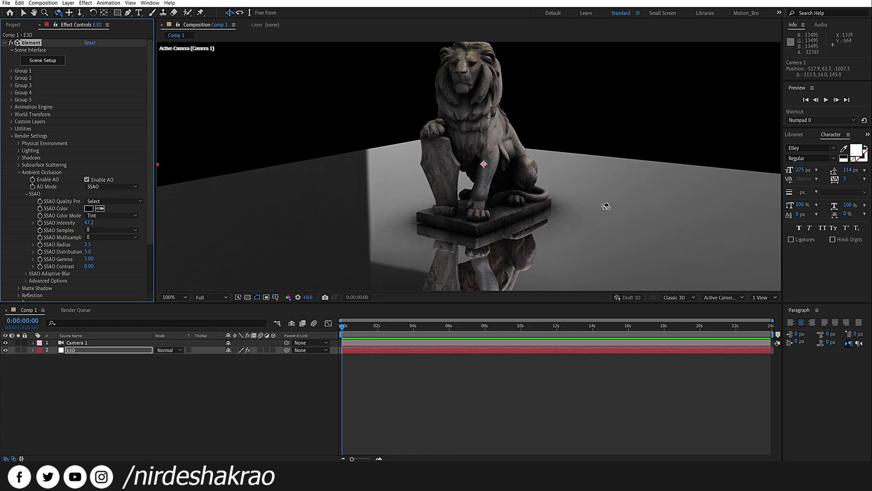
Enable Matte Shadow on the plane's Default material in Scene Setup, apply the scene, and show the transparency grid in the composition
click(43, 60)
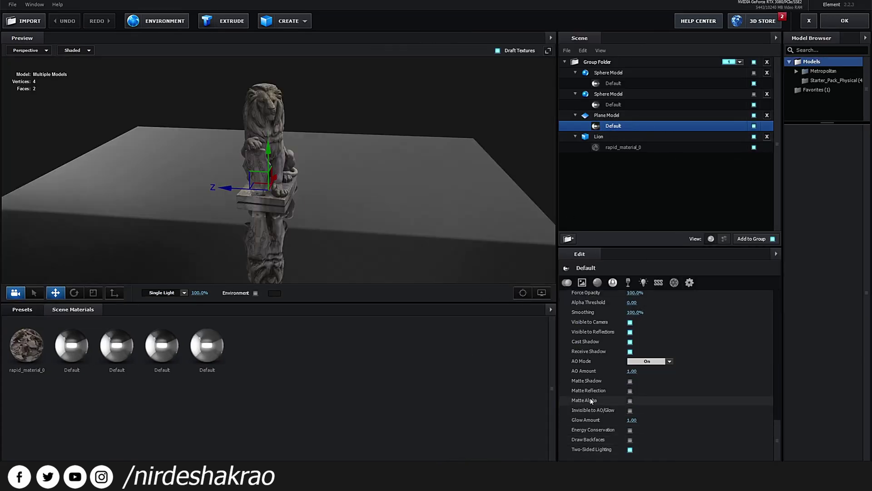
click(629, 381)
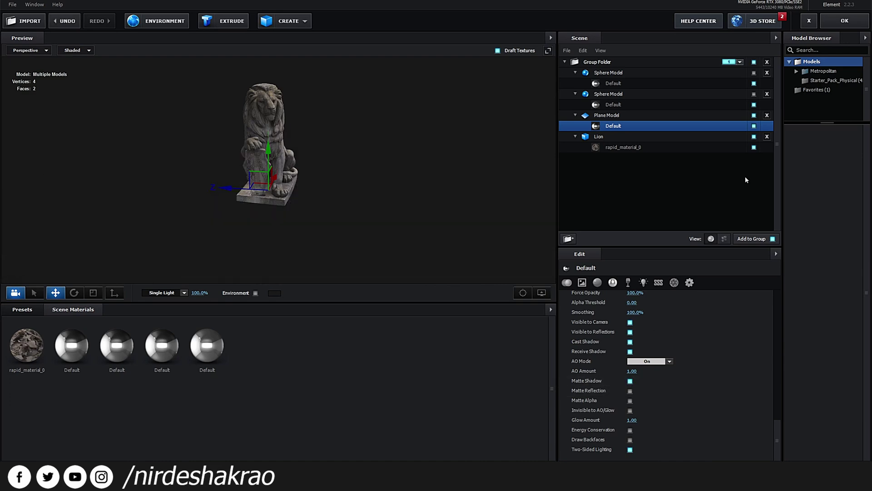
click(844, 21)
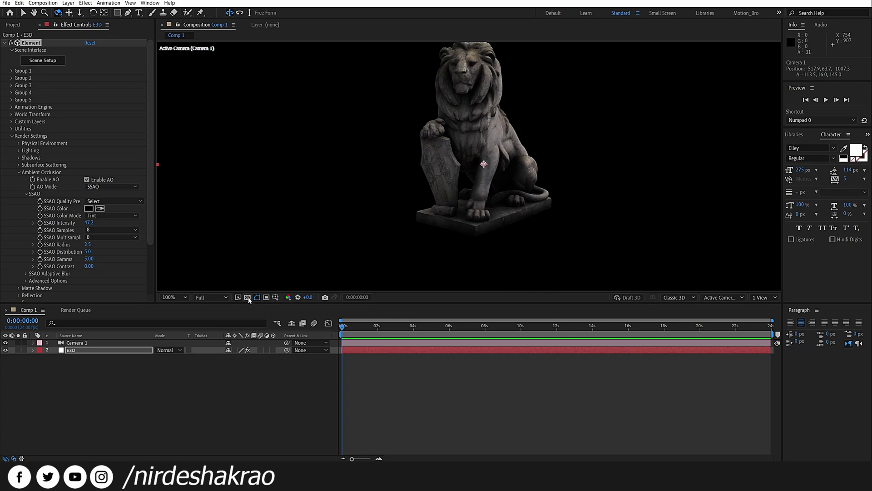
click(247, 297)
drag(534, 236, 475, 224)
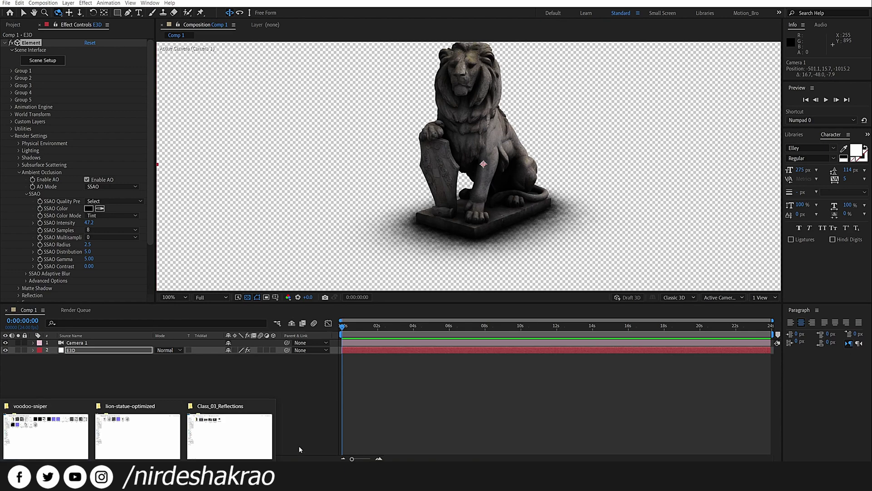
Import After-the-Rain-image23.jpg from the Class_03_Reflections folder and place it below the E3D layer as the background
click(246, 433)
drag(181, 61, 93, 407)
drag(93, 344, 113, 364)
scroll(362, 209, down, 1)
middle_drag(361, 210, 341, 201)
scroll(467, 168, up, 1)
middle_drag(468, 168, 465, 152)
scroll(468, 158, down, 1)
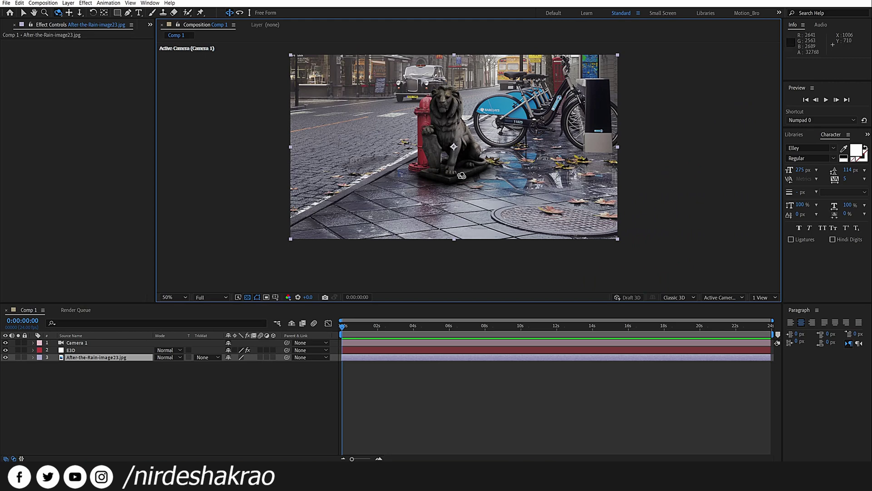
Orbit and reposition the camera so the lion sits on the wet pavement beside the red hydrant
drag(439, 190, 457, 162)
mouse_move(464, 173)
middle_down()
mouse_move(467, 202)
mouse_move(467, 186)
middle_up()
drag(463, 183, 462, 209)
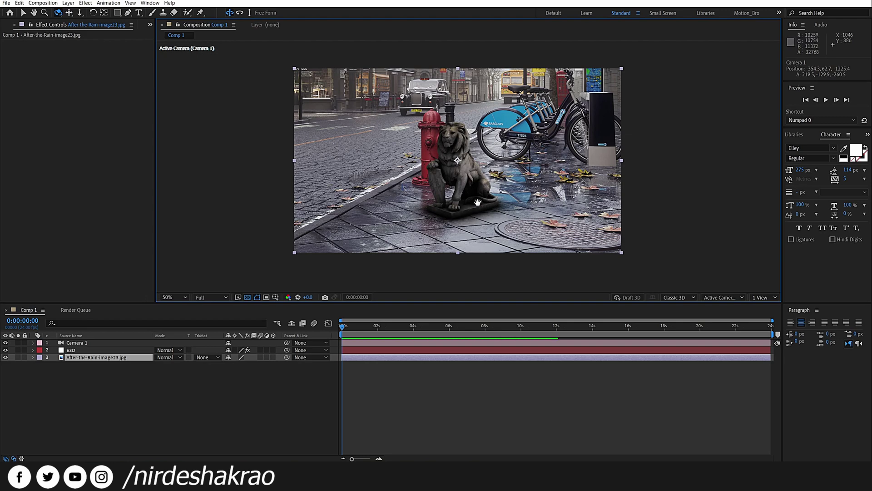
drag(477, 202, 493, 175)
scroll(478, 197, up, 2)
key(c)
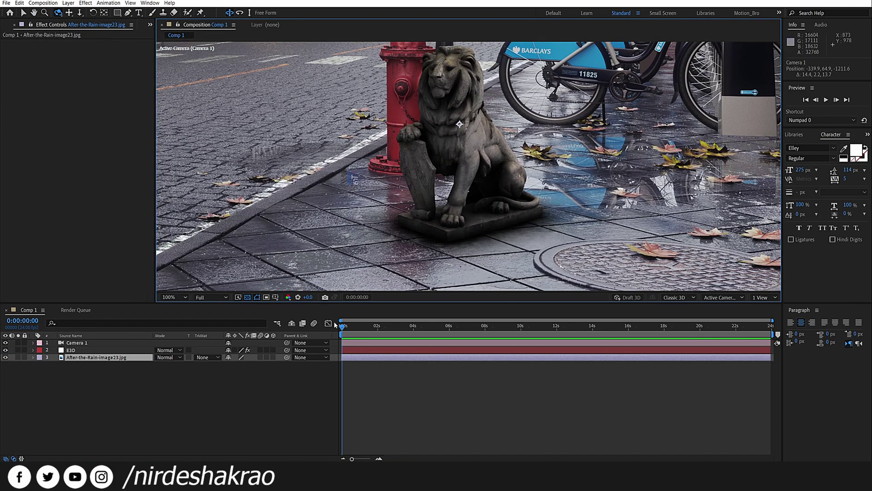
Try turning off Matte Shadow on the plane's Default material in the E3D layer's Scene Setup
click(69, 350)
click(51, 64)
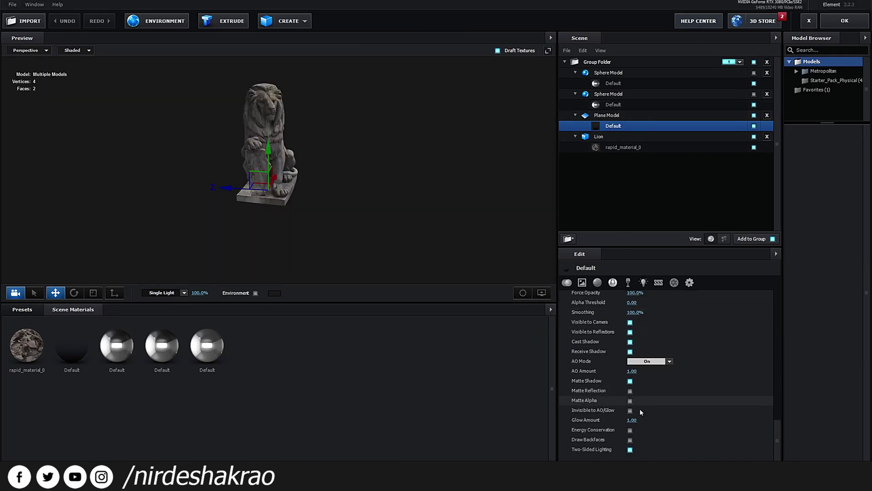
click(630, 380)
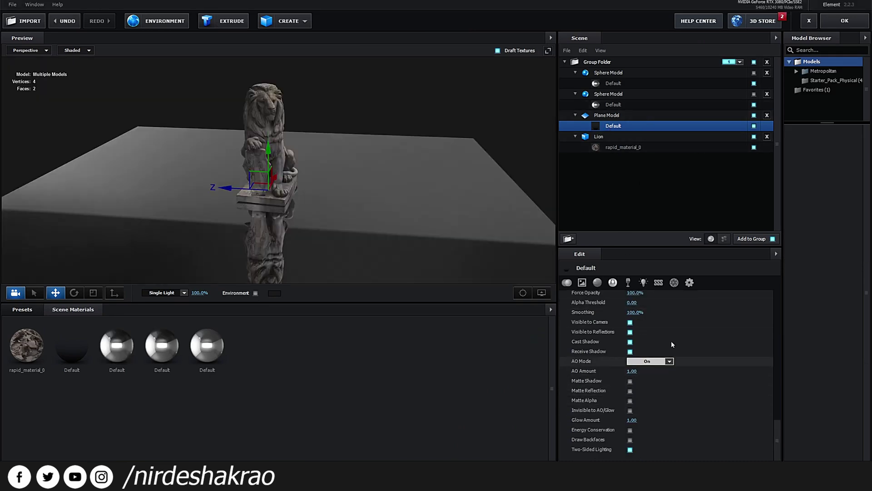
click(845, 20)
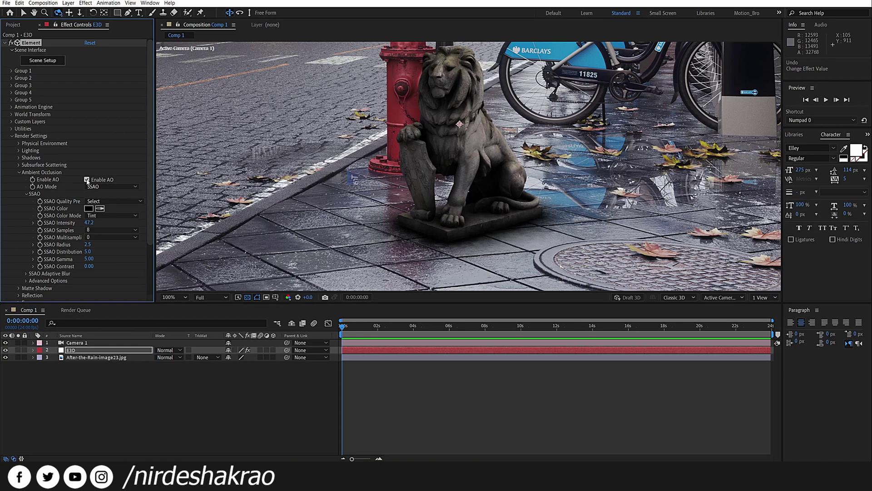
Turn Enable AO off to compare the lion's contact with the pavement, and turn it back on
click(86, 180)
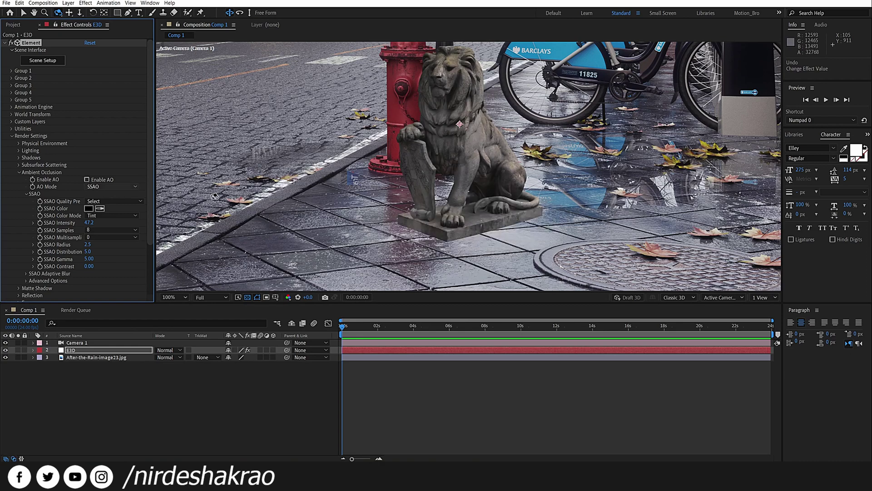
scroll(381, 200, down, 2)
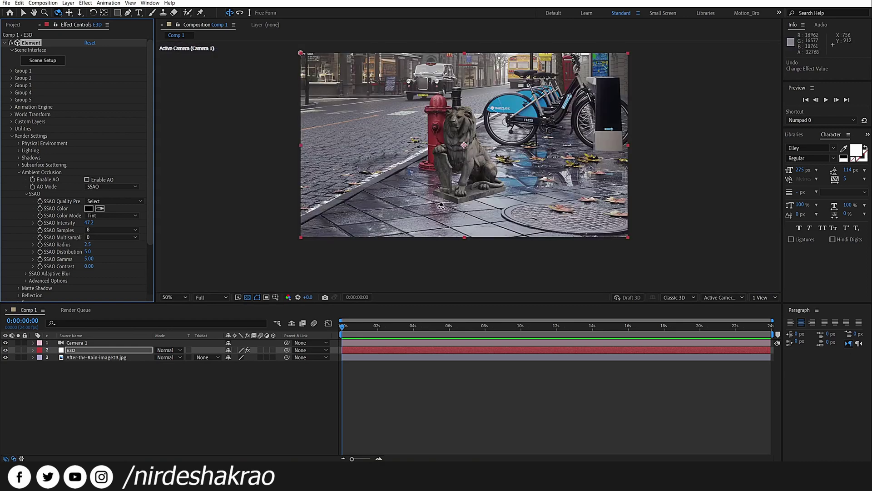
scroll(468, 200, up, 2)
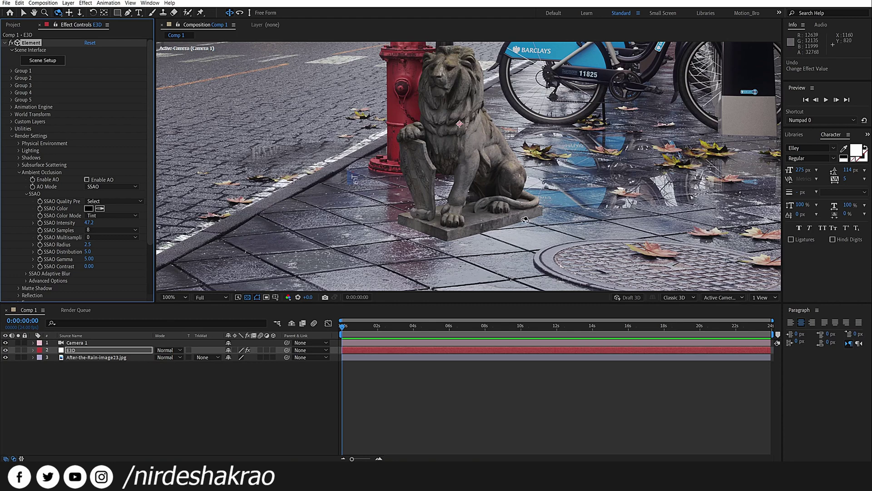
click(86, 180)
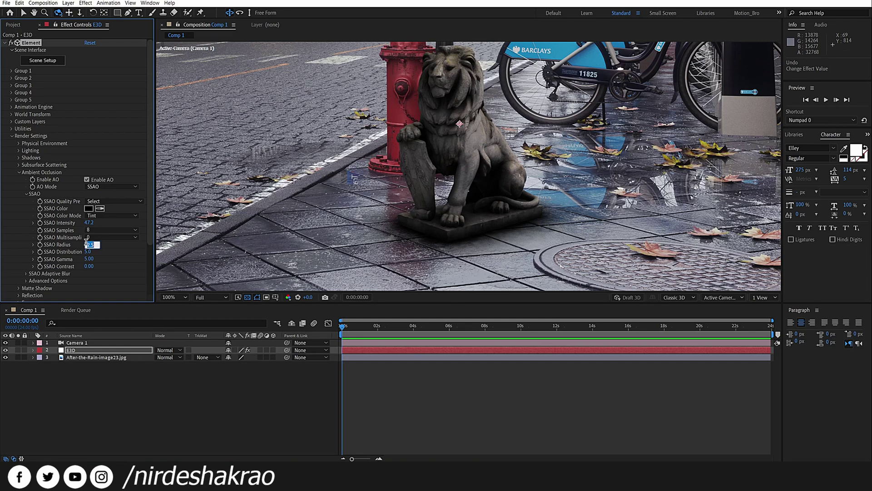
Set SSAO Radius to 1.0 and SSAO Intensity to 10.0, and orbit the camera to a more frontal view of the lion
drag(87, 245, 88, 245)
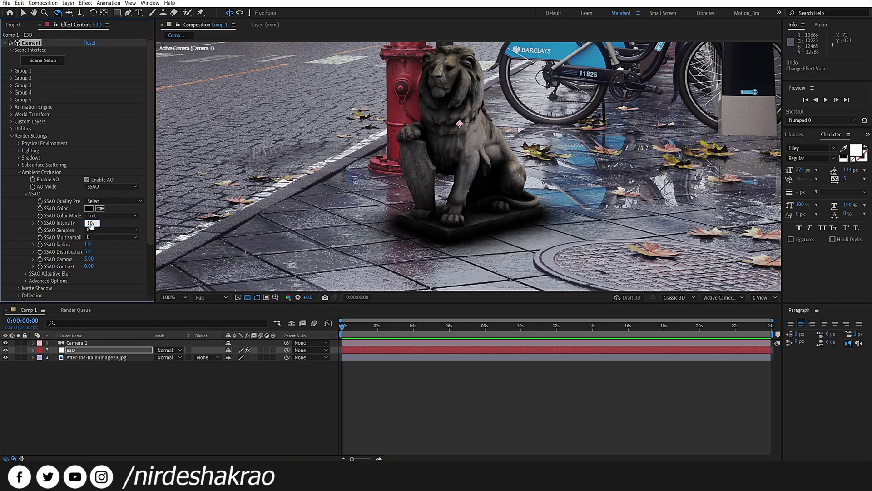
key(Return)
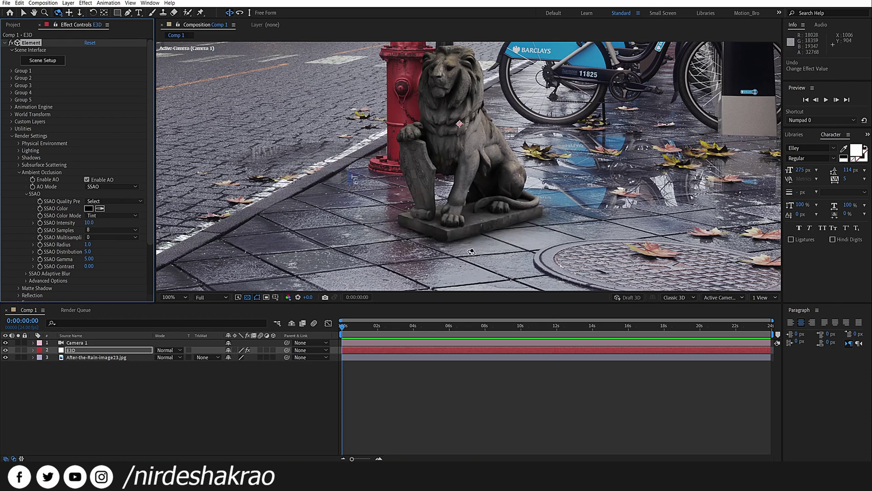
drag(440, 253, 464, 202)
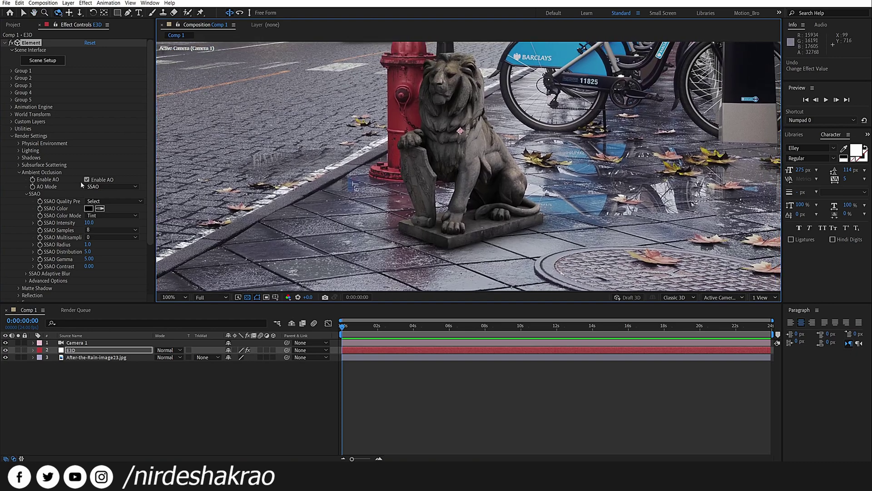
click(87, 179)
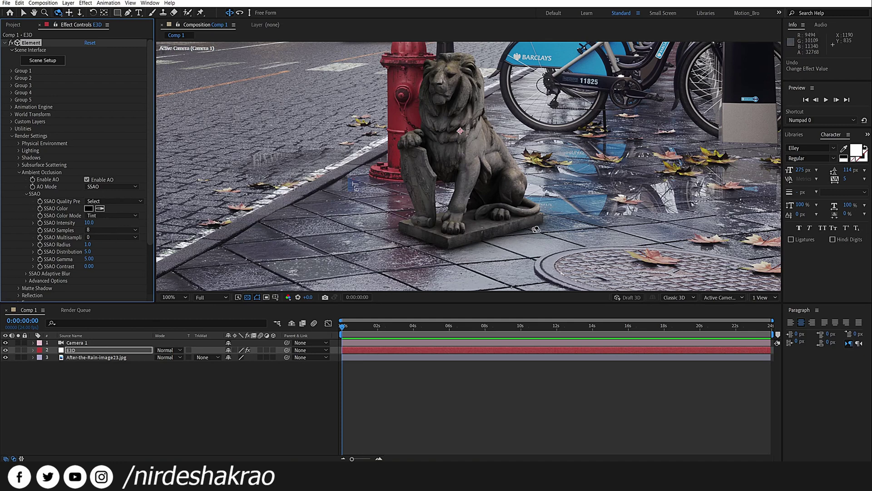
drag(530, 251, 565, 253)
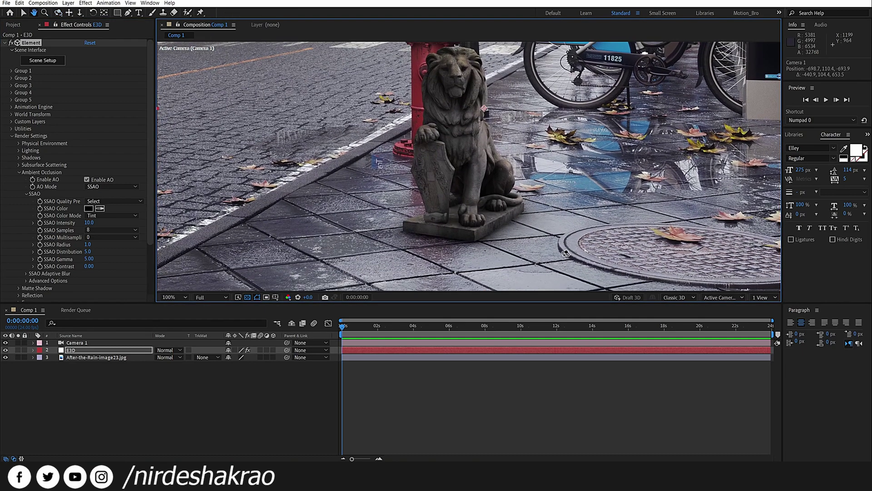
Reopen Scene Setup and temporarily turn off Matte Shadow on the plane's Default material to inspect the lion's floor reflection
click(46, 62)
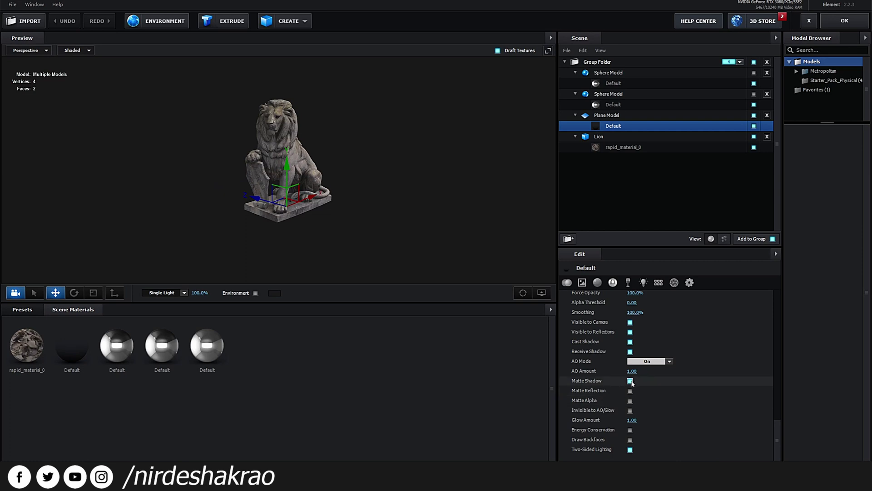
click(631, 381)
drag(345, 259, 365, 201)
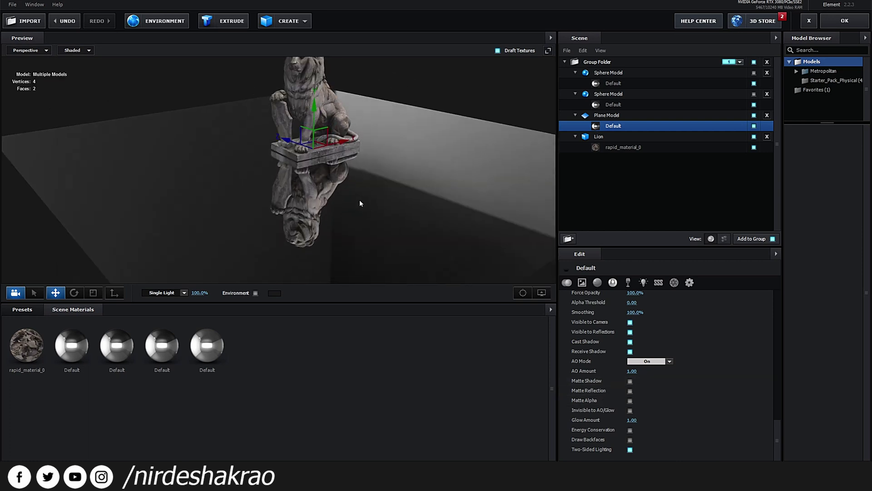
scroll(359, 201, up, 3)
middle_drag(358, 201, 330, 219)
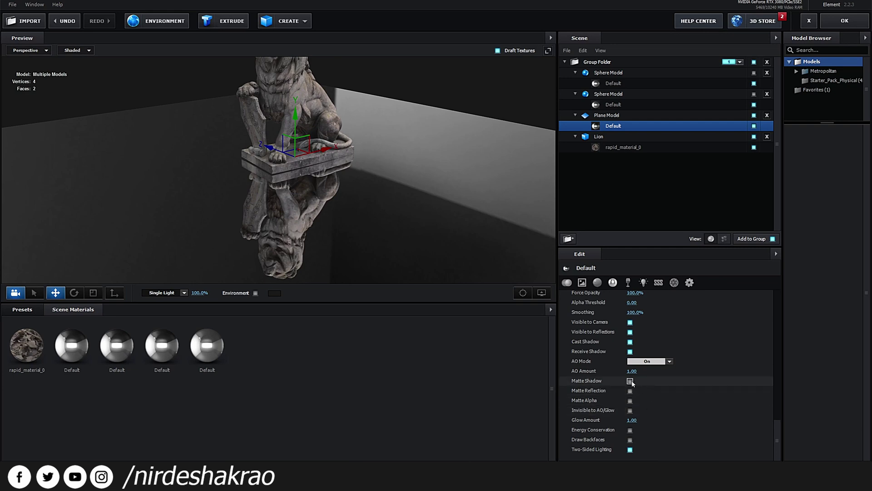
click(630, 380)
scroll(339, 168, down, 2)
drag(343, 167, 339, 167)
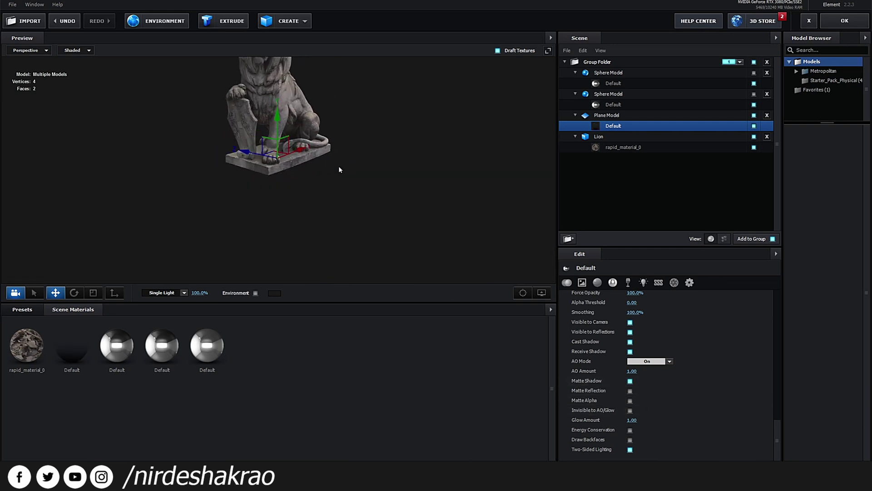
Enable Matte Reflection on the plane's Default material and apply the scene, viewing the reflection on the pavement
click(630, 390)
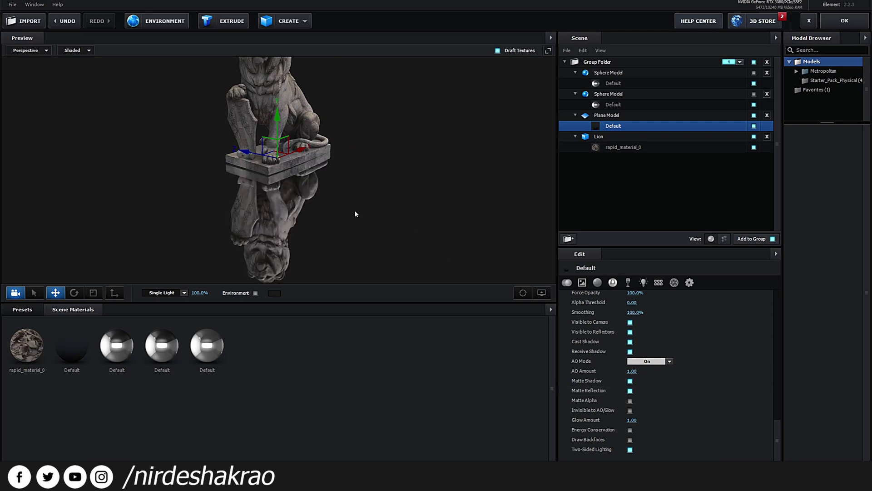
scroll(355, 213, up, 2)
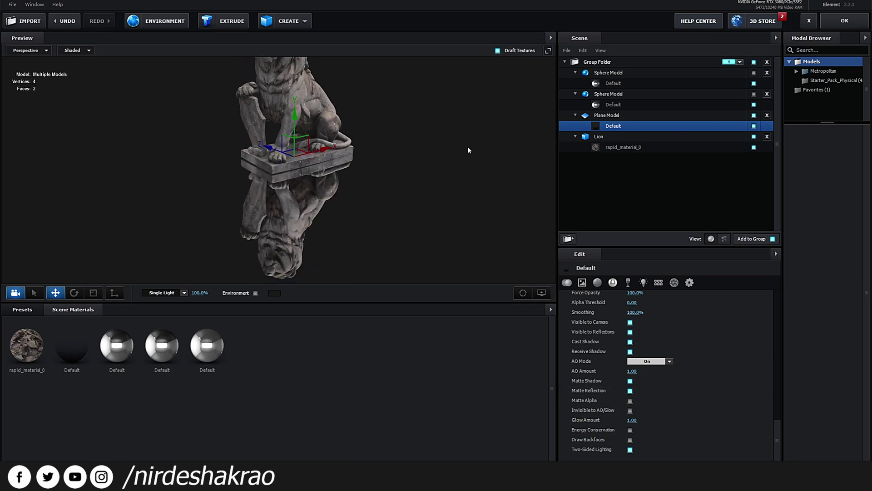
click(839, 21)
drag(509, 225, 512, 189)
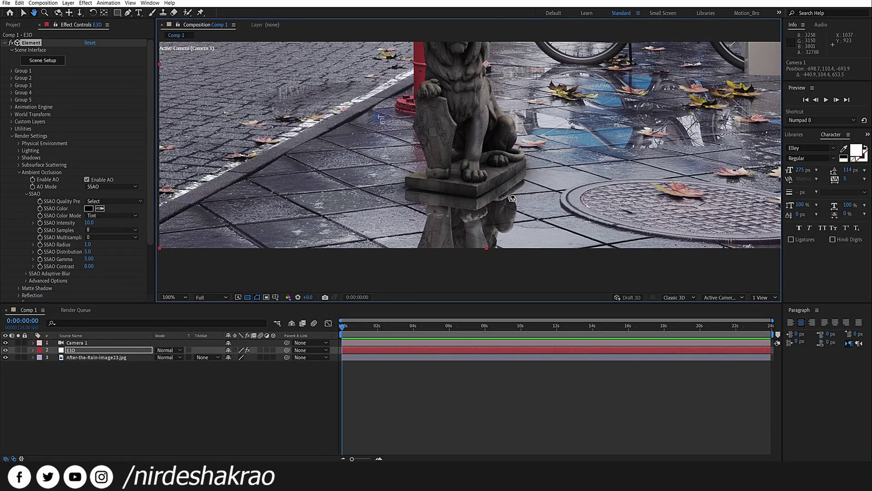
Reopen Scene Setup, lower Glossiness on the plane's Default material to 75% to blur the lion's reflection, and apply the scene
drag(558, 212, 552, 240)
drag(636, 240, 563, 213)
scroll(600, 258, down, 1)
scroll(587, 243, up, 1)
scroll(581, 221, down, 1)
scroll(581, 221, up, 1)
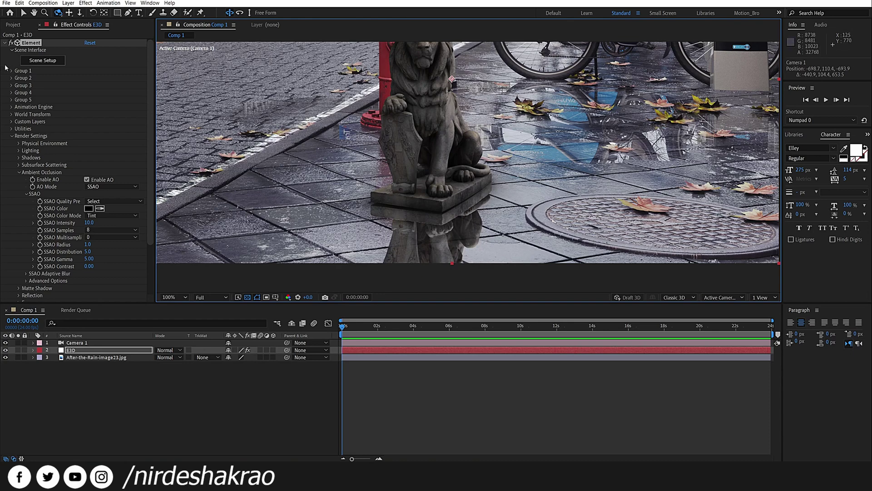
click(50, 61)
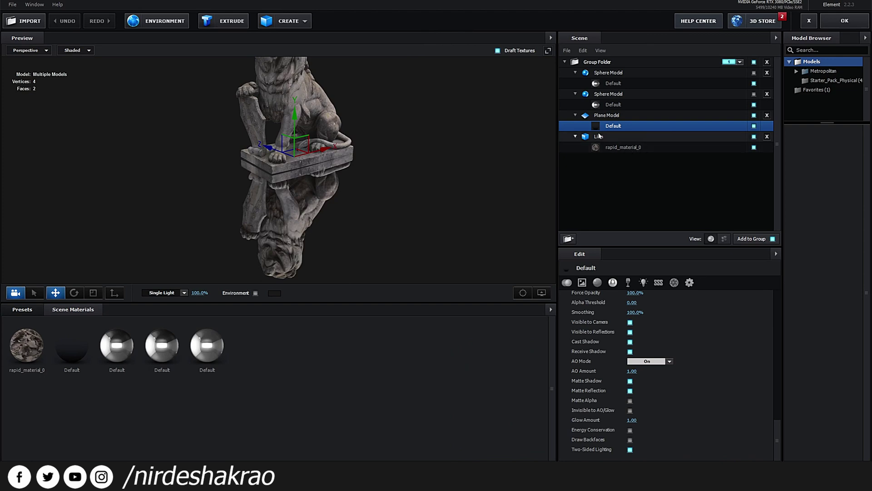
scroll(692, 390, up, 10)
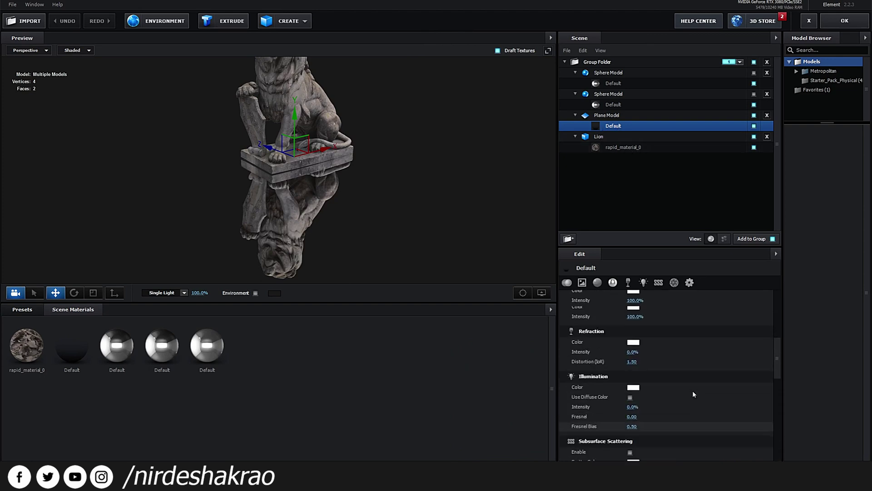
scroll(682, 405, down, 1)
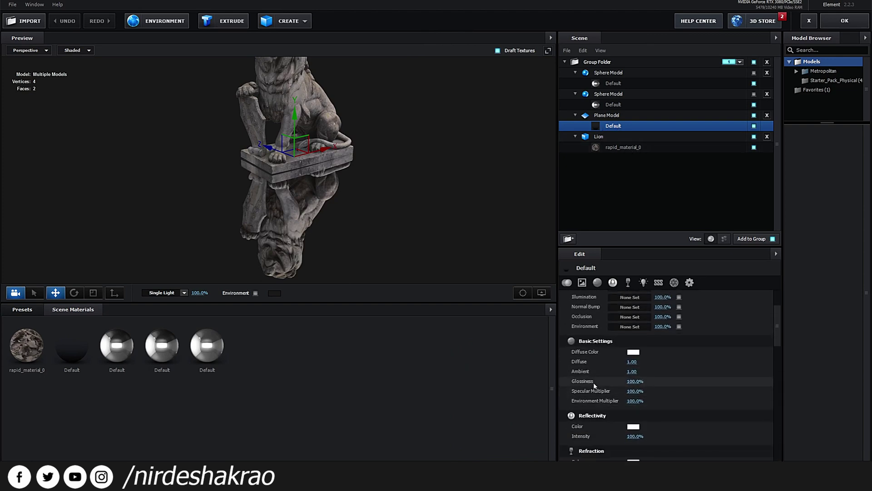
drag(634, 381, 624, 382)
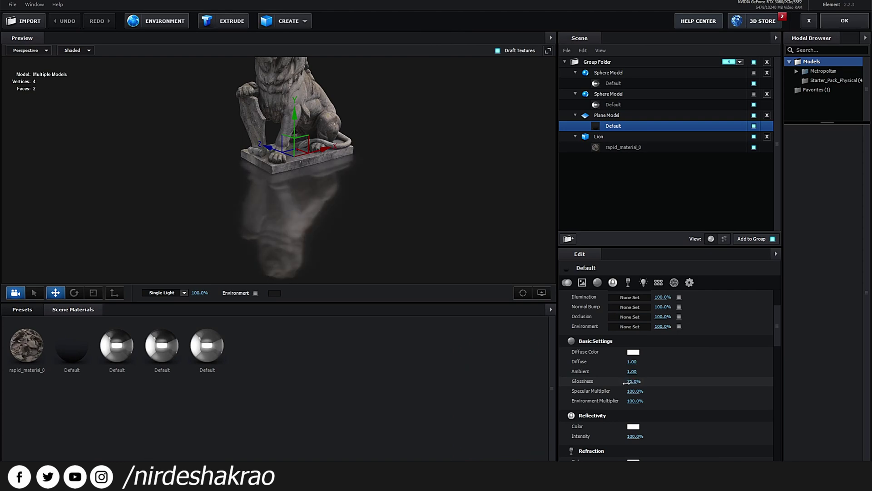
click(845, 21)
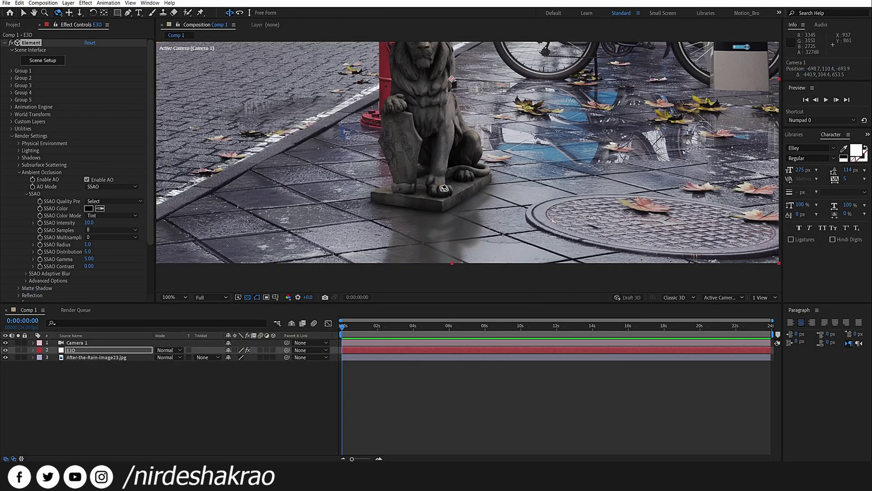
Set the Element effect's added lighting to the Clean Blue preset in the render settings
scroll(522, 207, down, 1)
mouse_move(511, 213)
middle_down()
mouse_move(486, 223)
mouse_move(505, 203)
middle_up()
scroll(486, 222, up, 1)
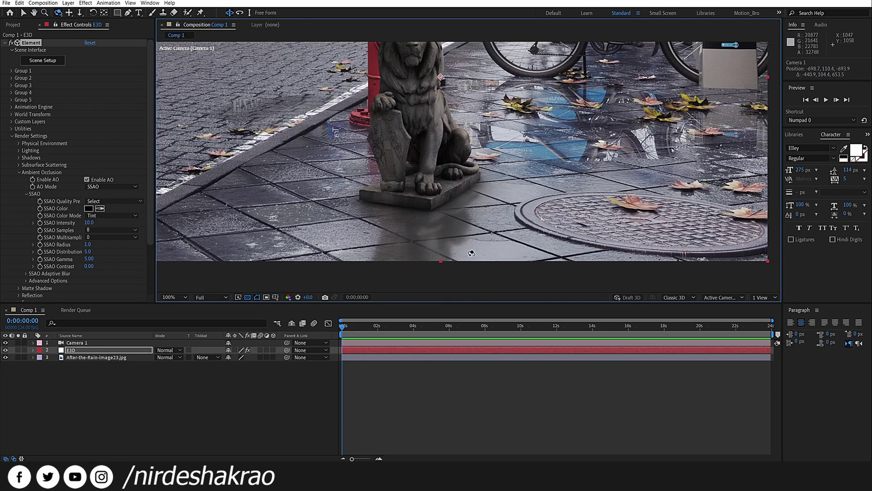
scroll(469, 254, down, 2)
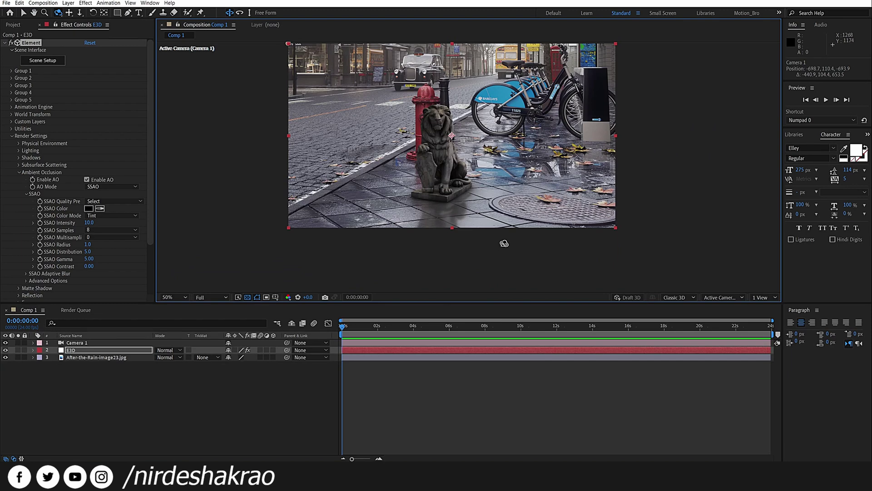
scroll(427, 193, up, 1)
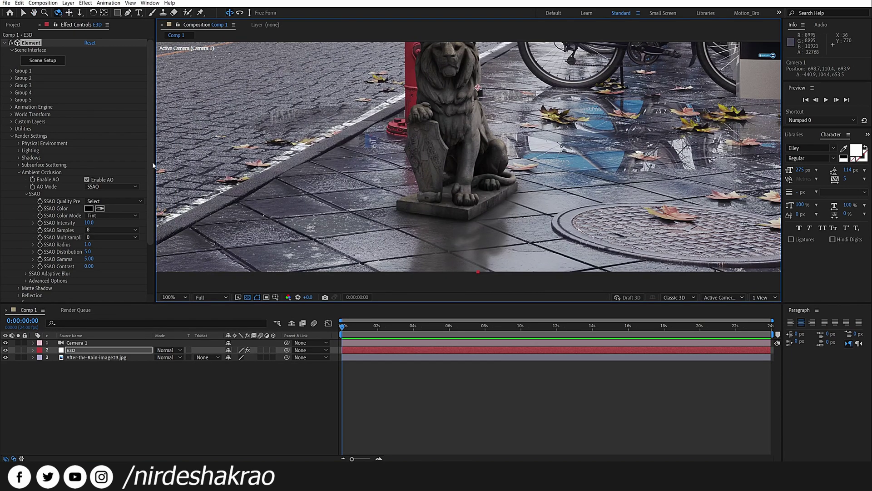
click(19, 150)
click(127, 172)
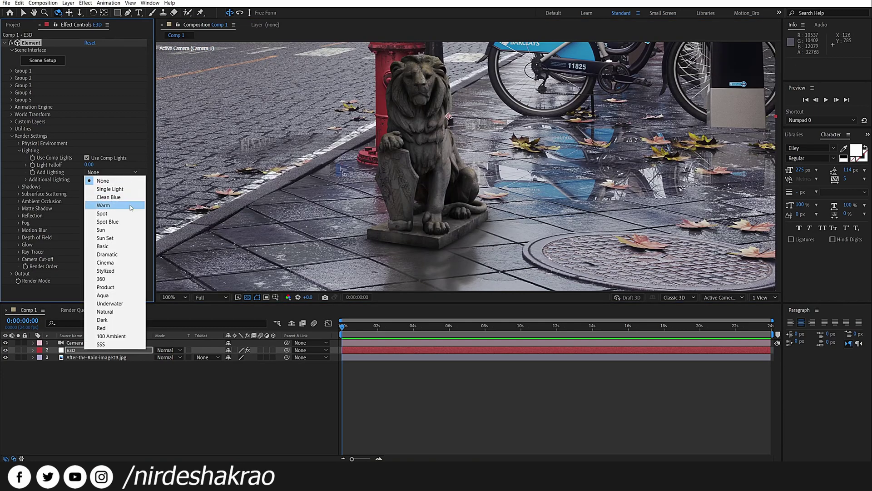
click(123, 197)
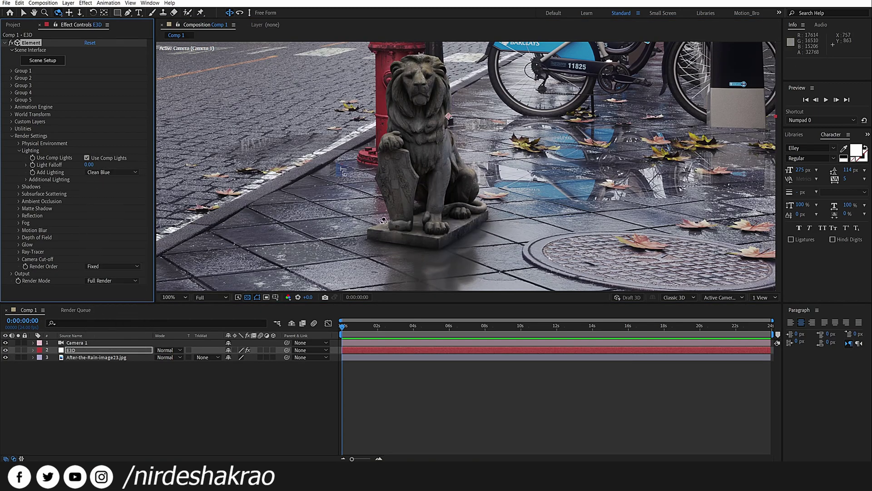
click(521, 438)
Open the Element scene setup and bring up the plane model's Reflect Mode settings, keeping the mode at Mirror Surface
mouse_move(514, 210)
middle_down()
mouse_move(515, 190)
mouse_move(521, 196)
middle_up()
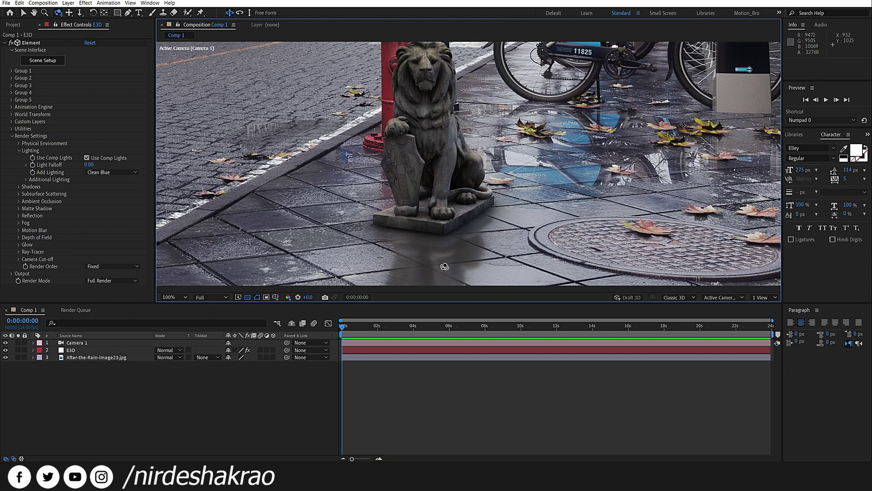
middle_drag(502, 213, 492, 236)
scroll(493, 234, down, 1)
scroll(503, 222, up, 1)
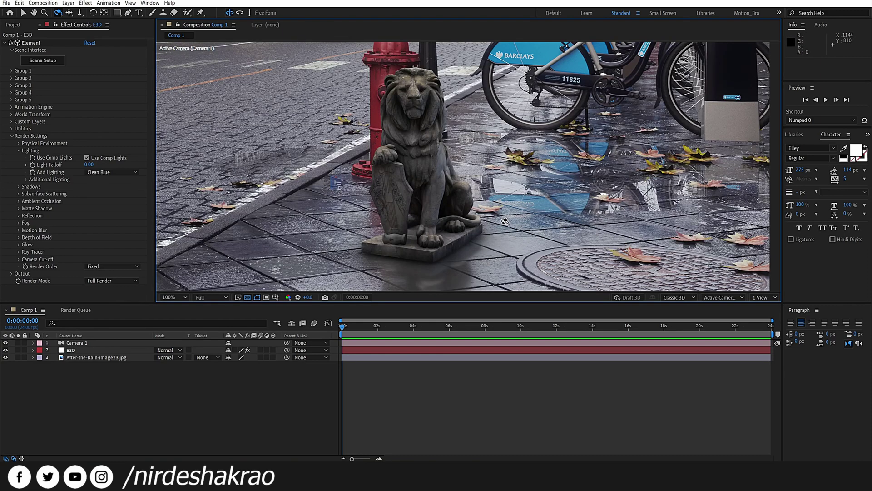
click(58, 61)
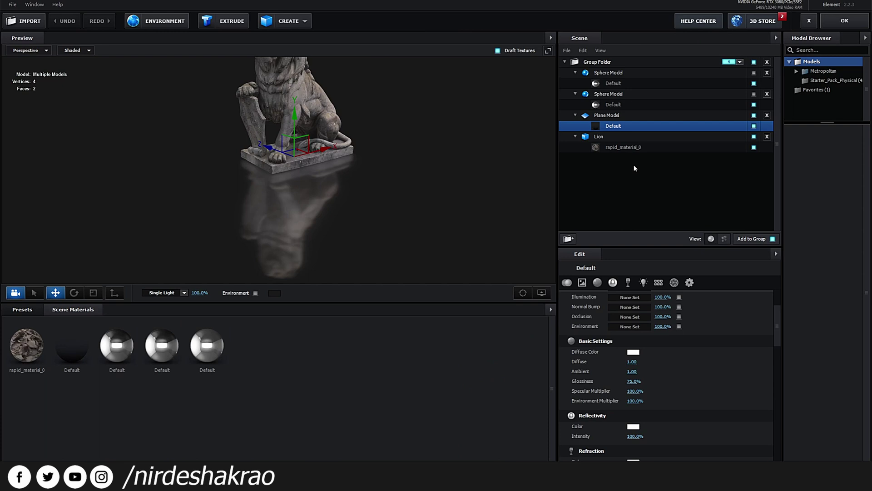
click(610, 116)
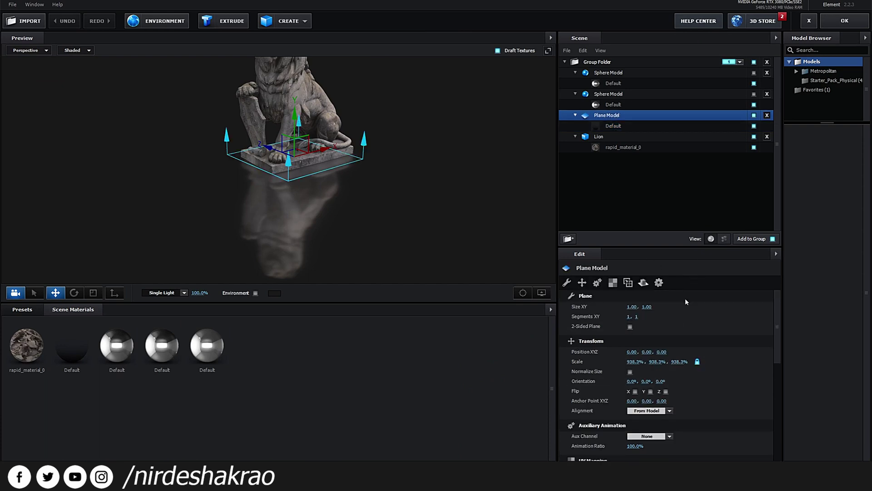
click(643, 283)
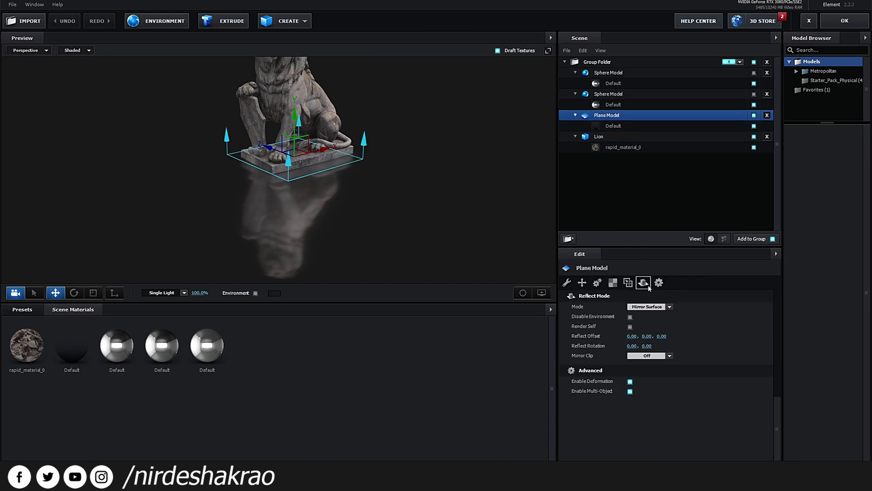
click(660, 307)
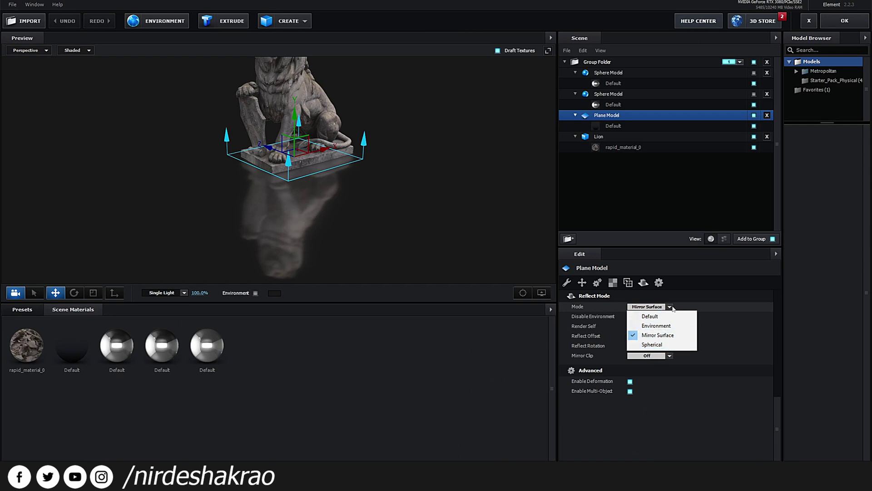
click(701, 301)
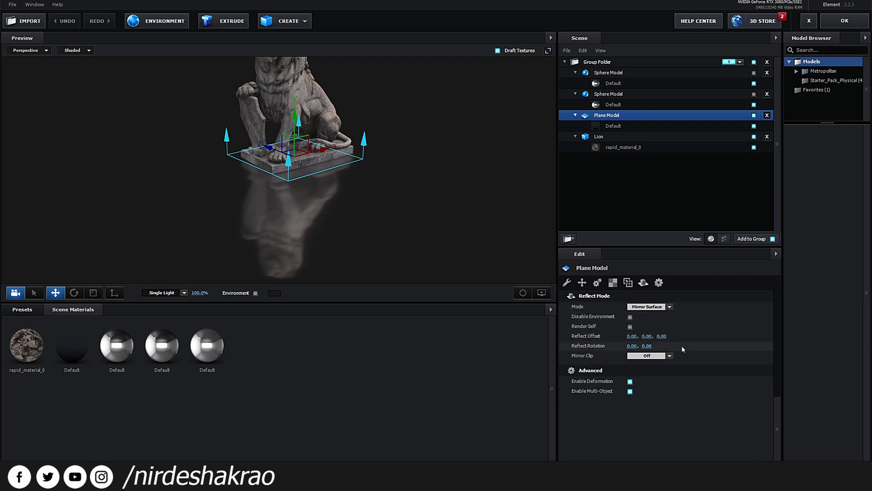
click(630, 317)
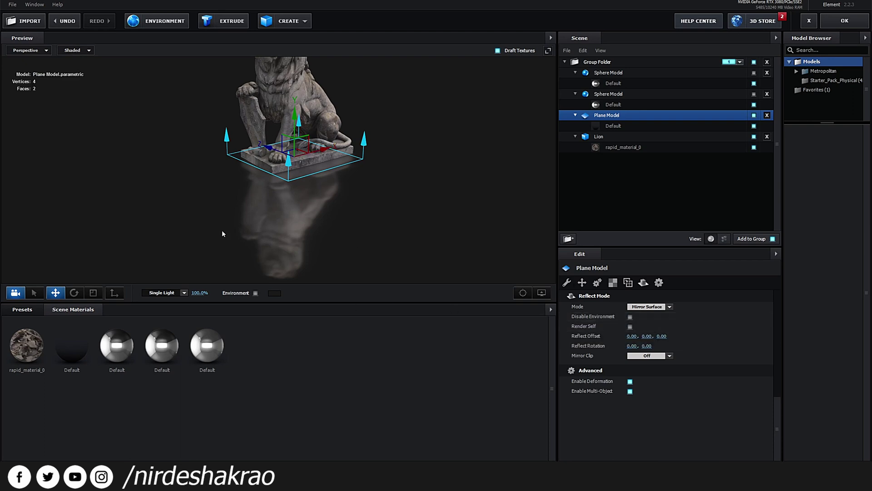
Turn off Matte Shadow and Matte Reflection in the plane model's material
click(625, 126)
scroll(658, 361, down, 10)
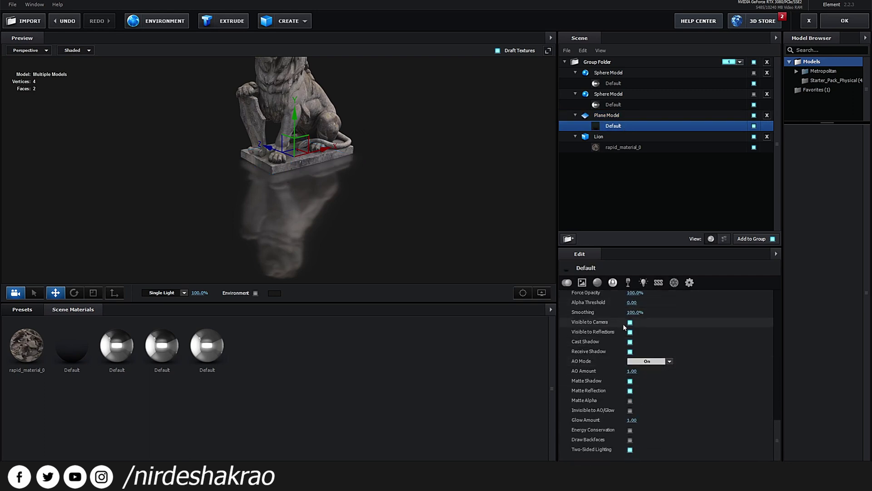
click(631, 390)
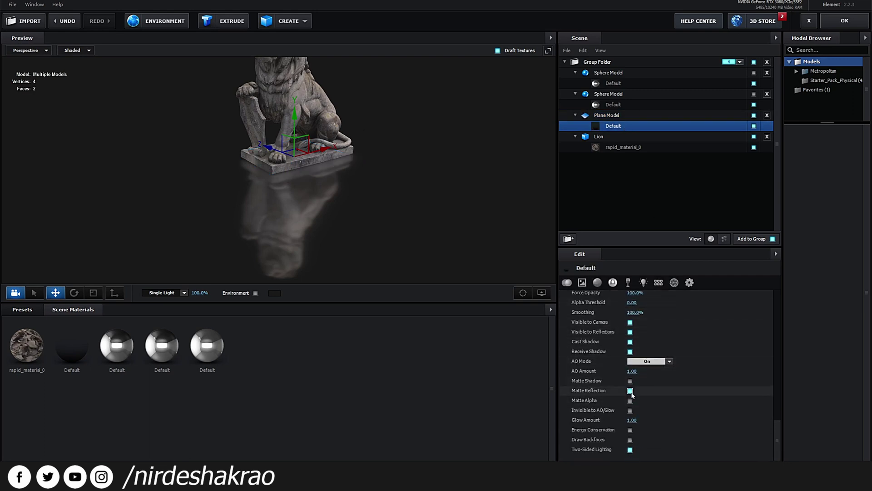
click(630, 391)
drag(408, 216, 413, 234)
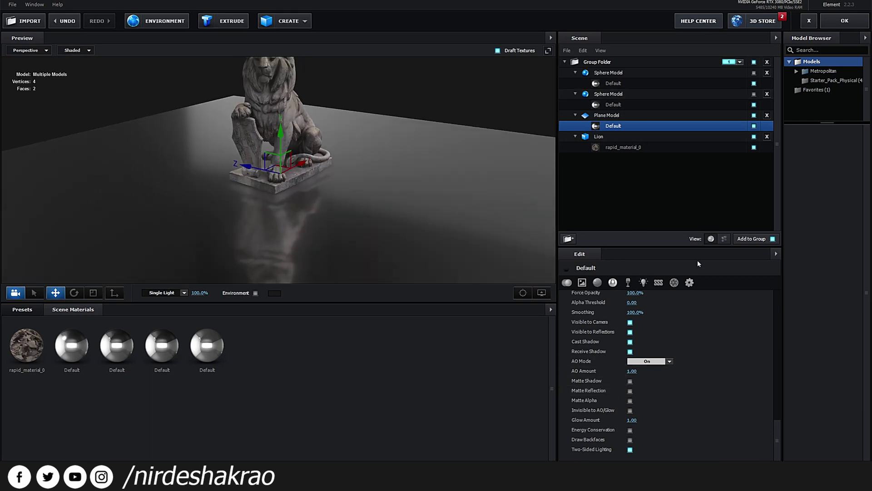
Raise the plane material's glossiness to 100%
scroll(691, 353, up, 10)
scroll(650, 362, up, 5)
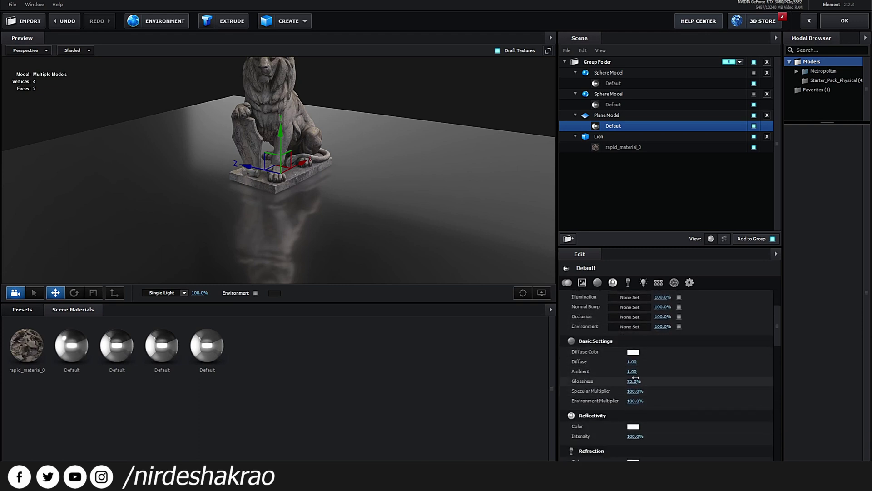
drag(631, 383, 830, 378)
middle_drag(397, 178, 380, 153)
drag(379, 153, 377, 130)
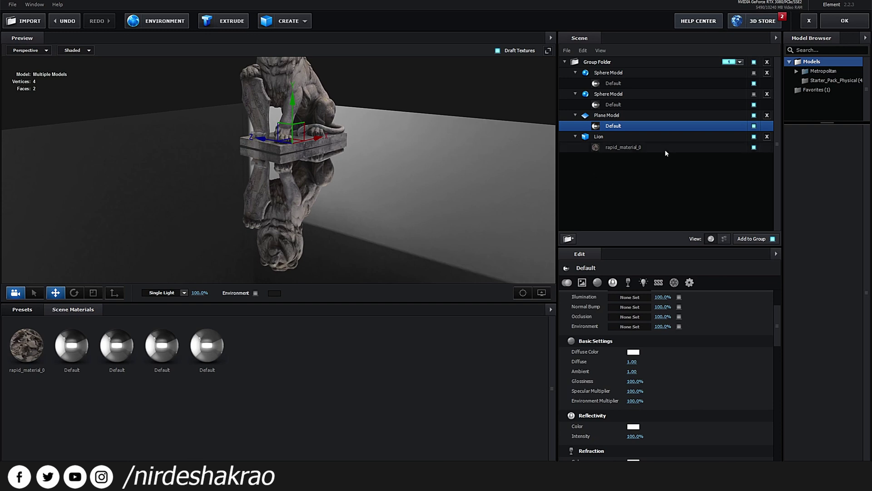
click(623, 115)
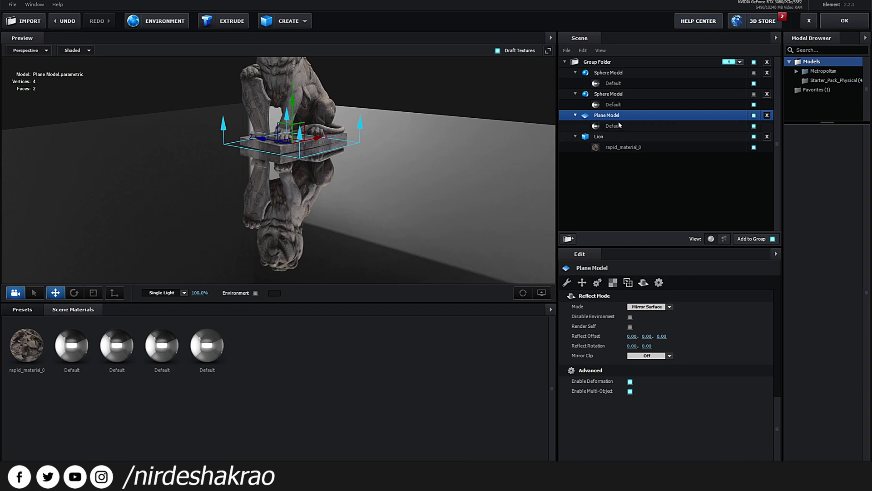
click(619, 126)
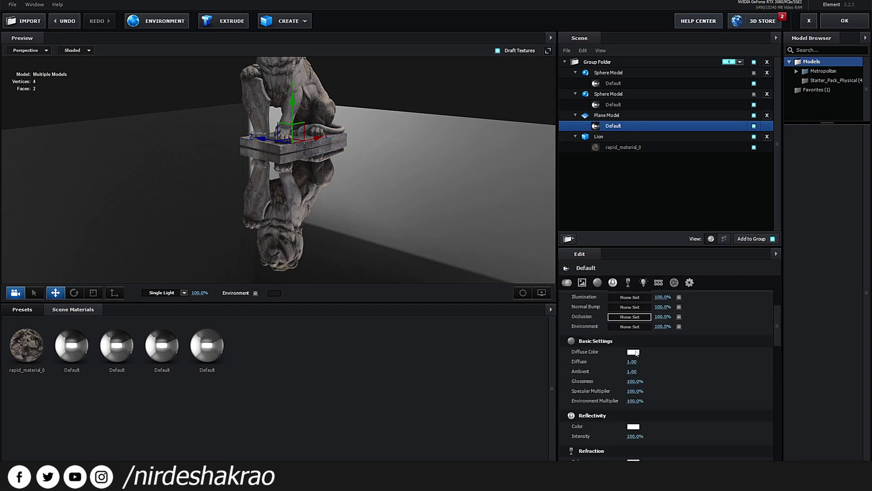
scroll(672, 337, up, 3)
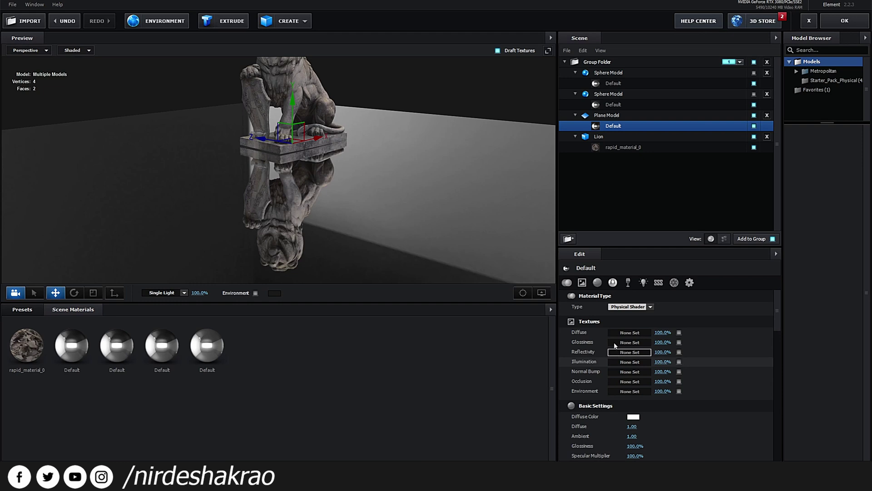
click(615, 117)
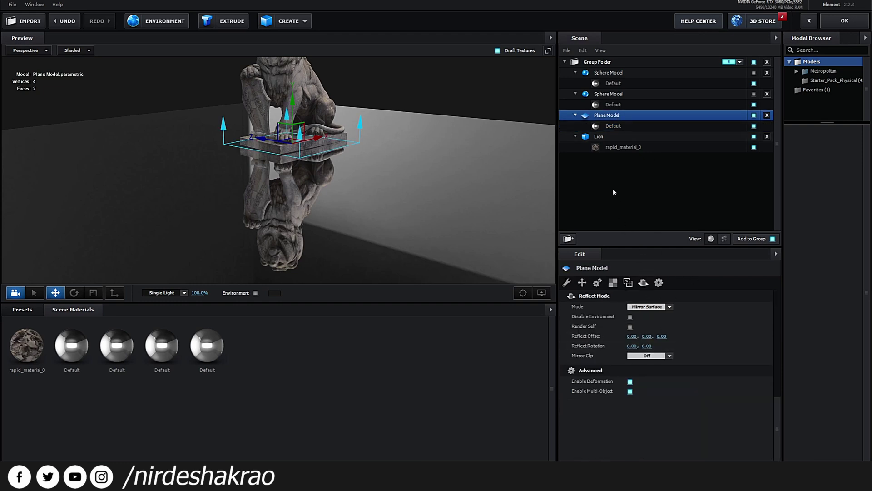
click(617, 127)
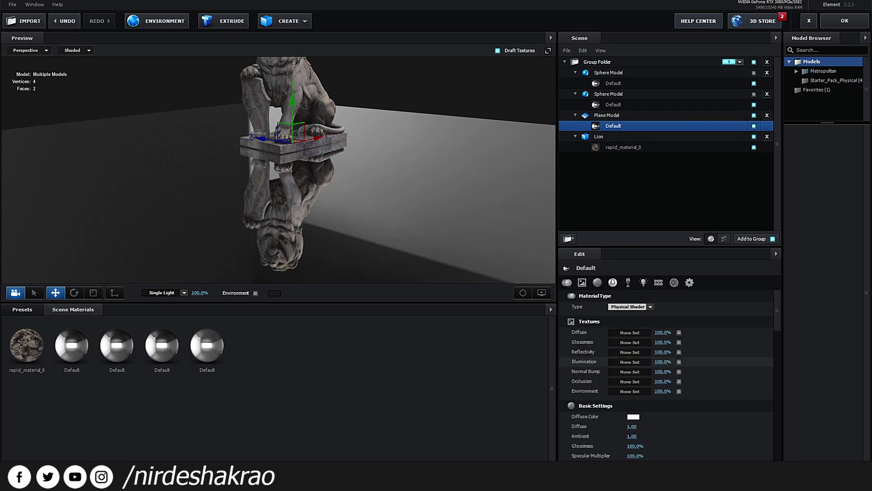
Try disabling the environment in the plane model's mirror reflection, and turn that option off again
click(616, 116)
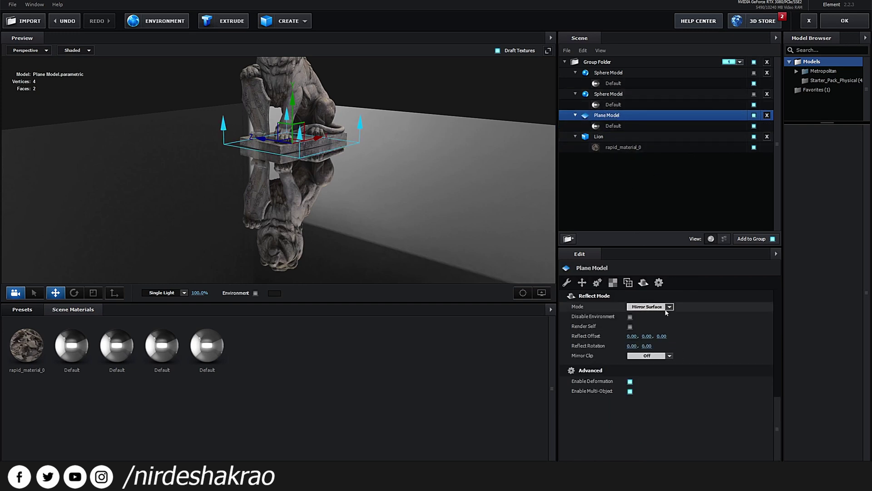
mouse_move(393, 202)
mouse_down()
mouse_move(394, 221)
mouse_move(394, 213)
mouse_up()
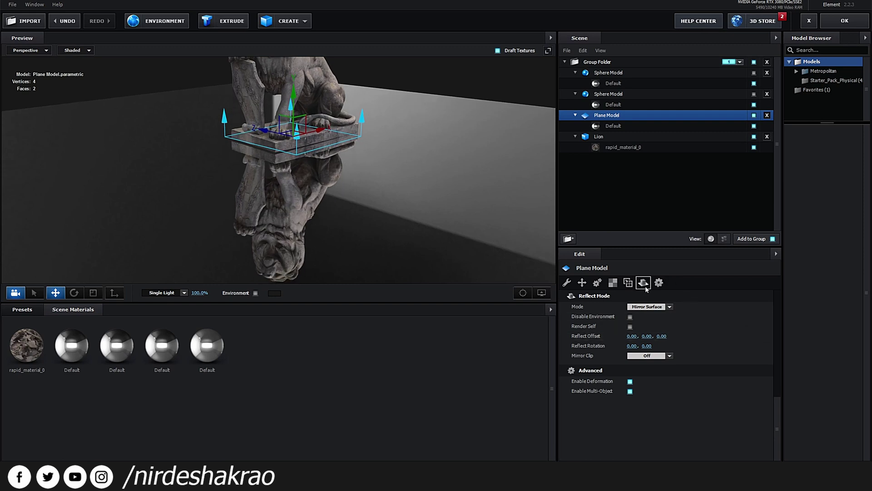
click(630, 317)
drag(410, 223, 398, 187)
drag(488, 273, 441, 248)
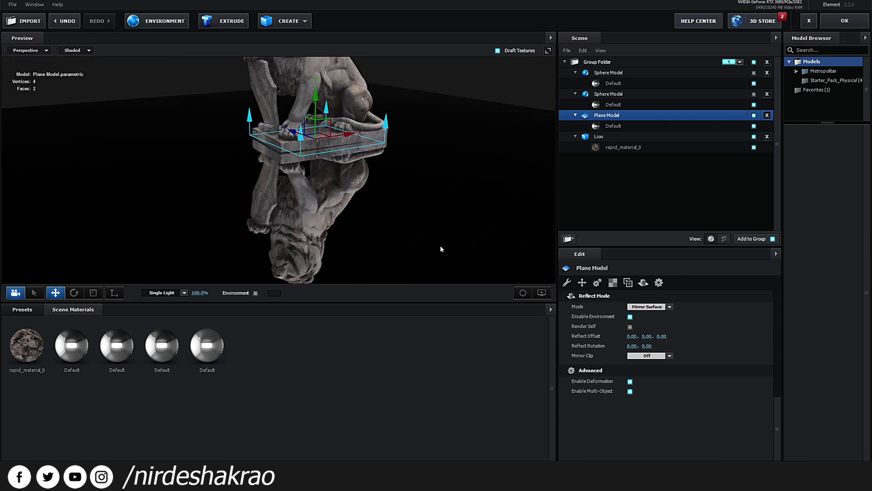
click(630, 317)
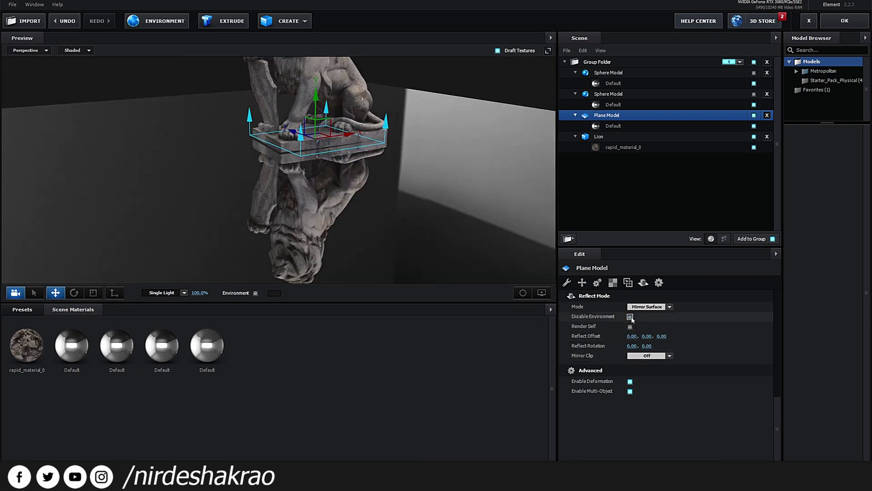
drag(485, 224, 363, 224)
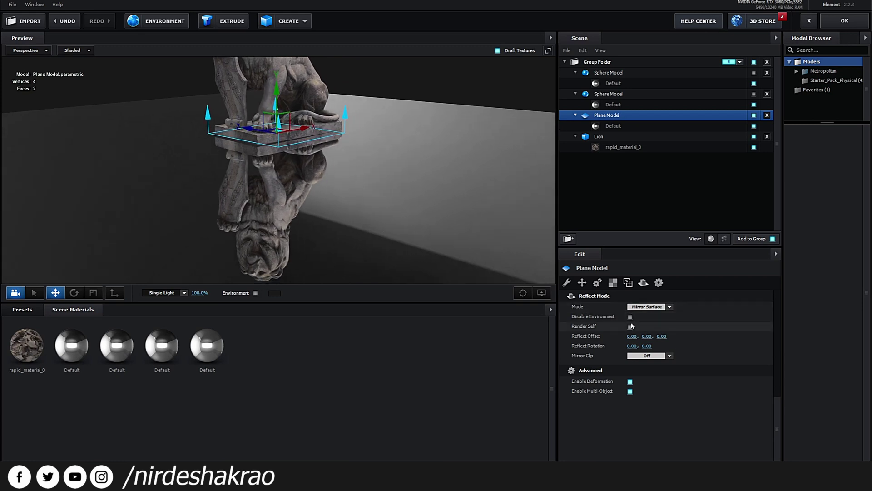
Create a torus model and move it beside the lion statue, to about -2.51 on the Z axis
drag(467, 253, 440, 187)
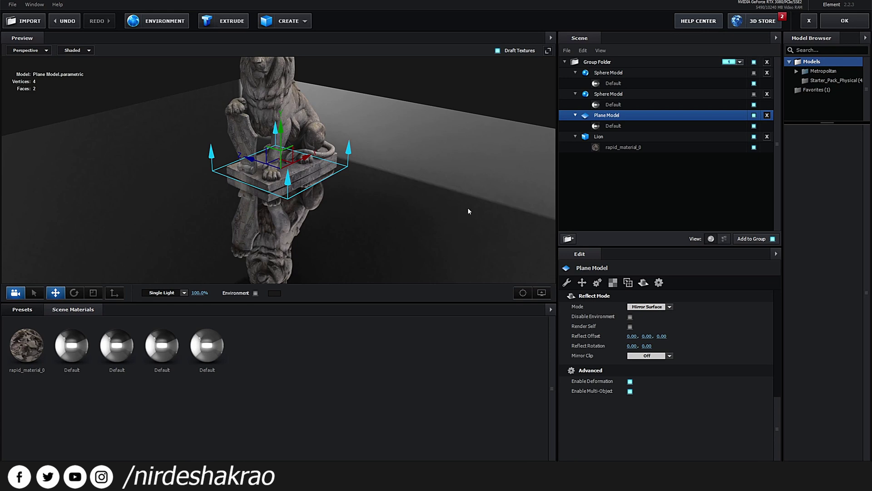
drag(517, 216, 444, 243)
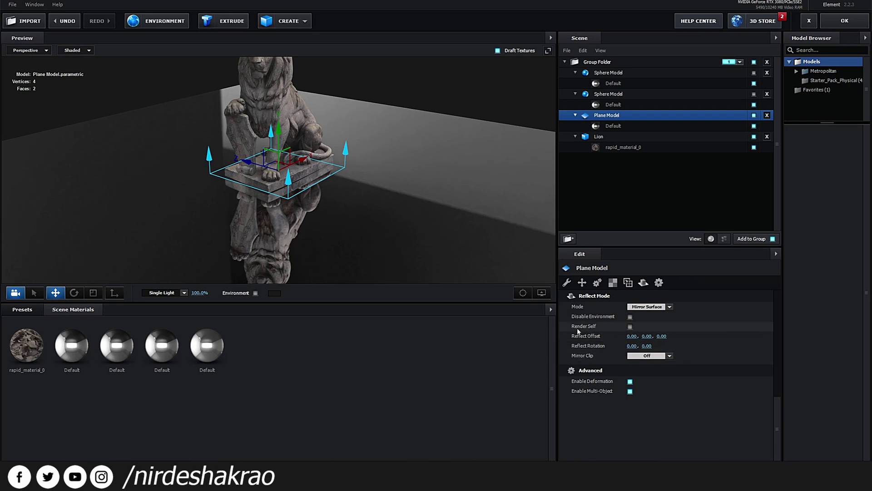
drag(407, 253, 406, 227)
drag(332, 208, 337, 203)
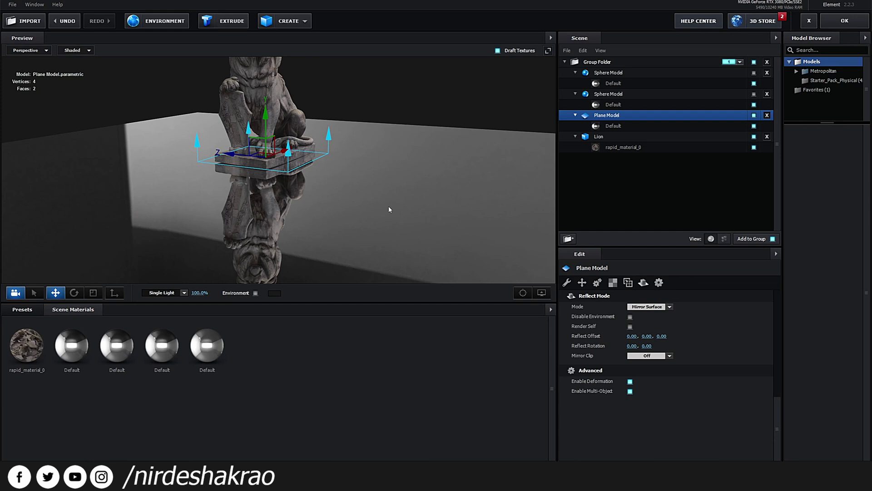
drag(430, 222, 293, 144)
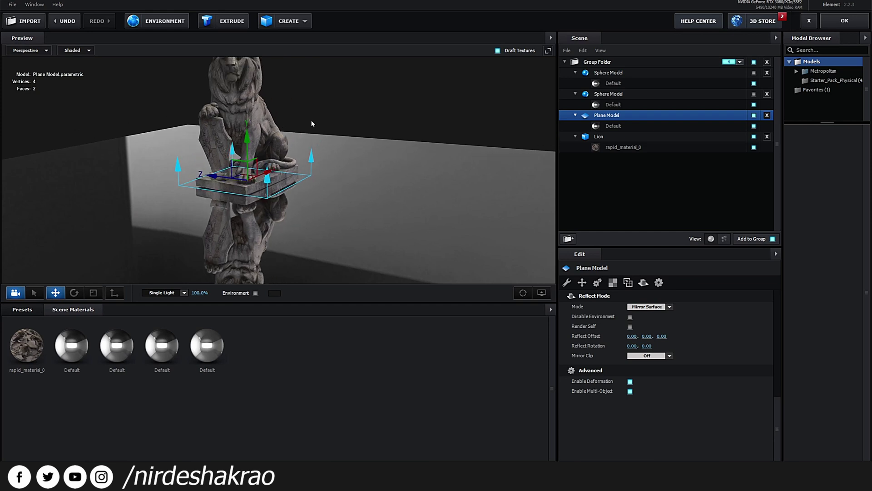
click(303, 21)
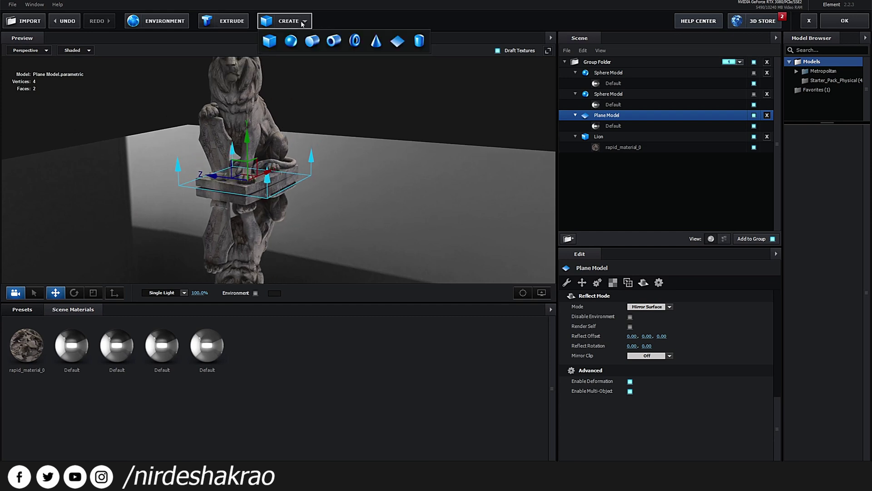
click(356, 41)
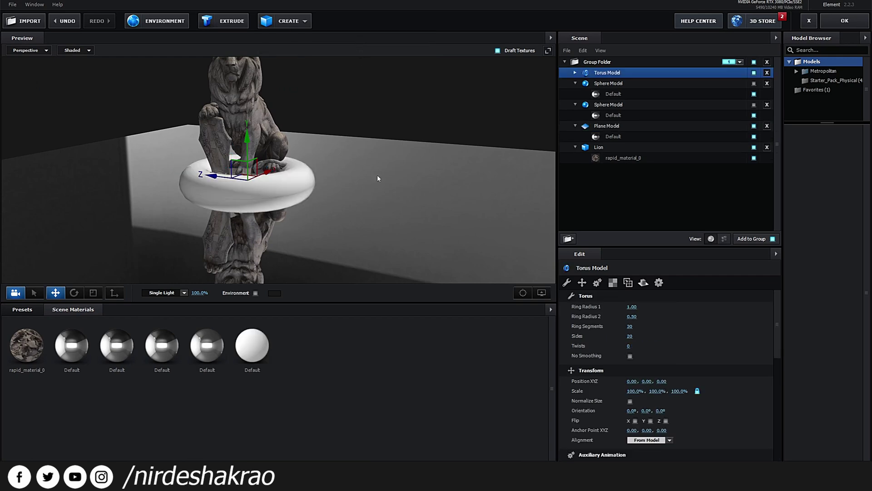
drag(377, 174, 375, 197)
drag(231, 165, 400, 197)
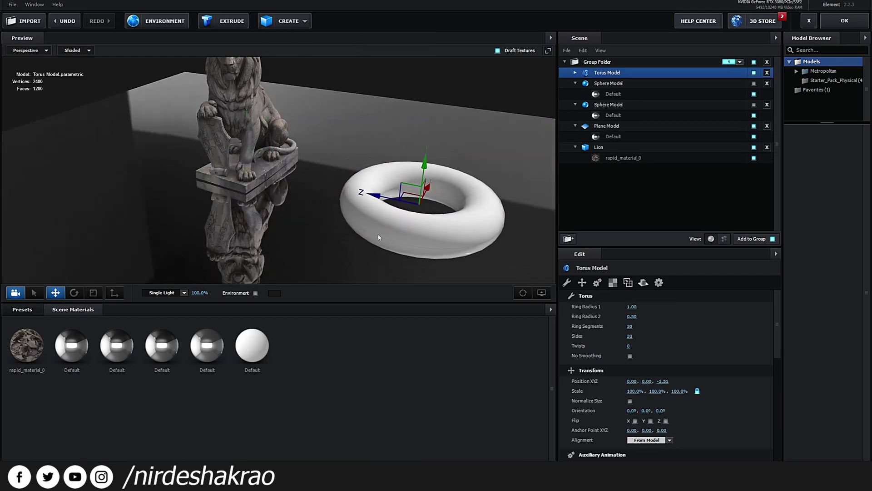
Set the reflectivity intensity of the torus model's material to 100%
middle_drag(403, 224, 341, 226)
click(575, 72)
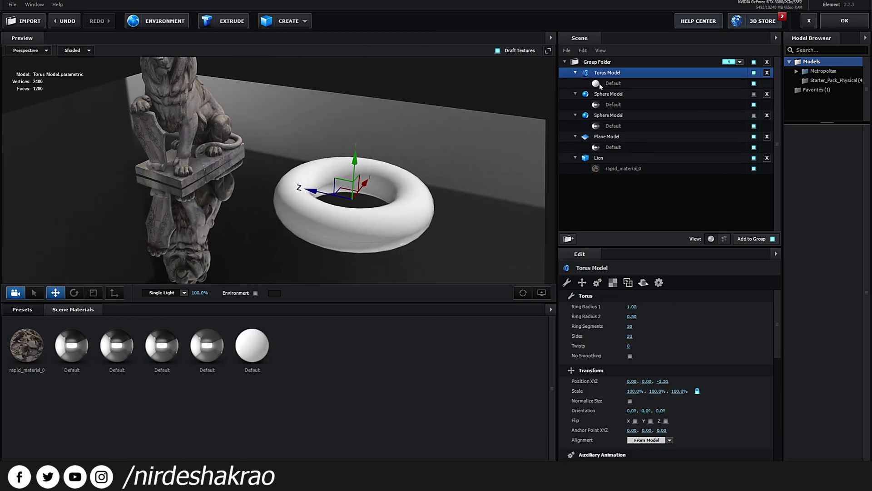
click(598, 83)
scroll(658, 427, down, 1)
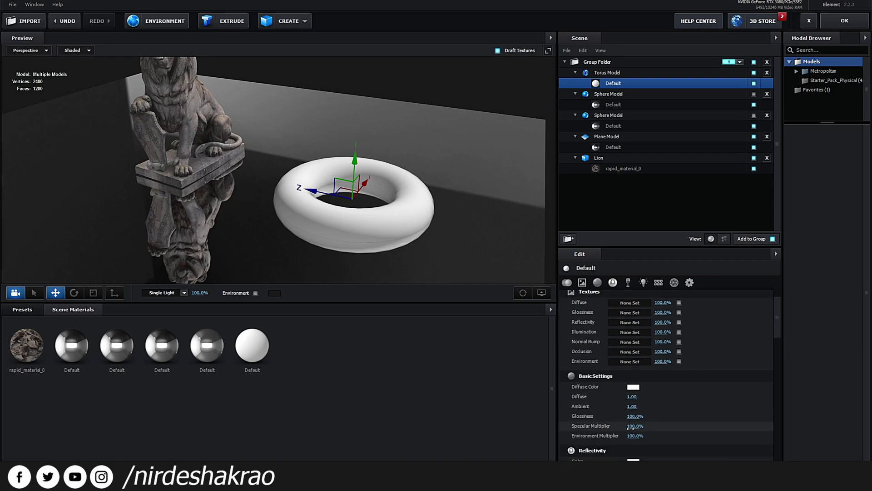
scroll(635, 417, down, 3)
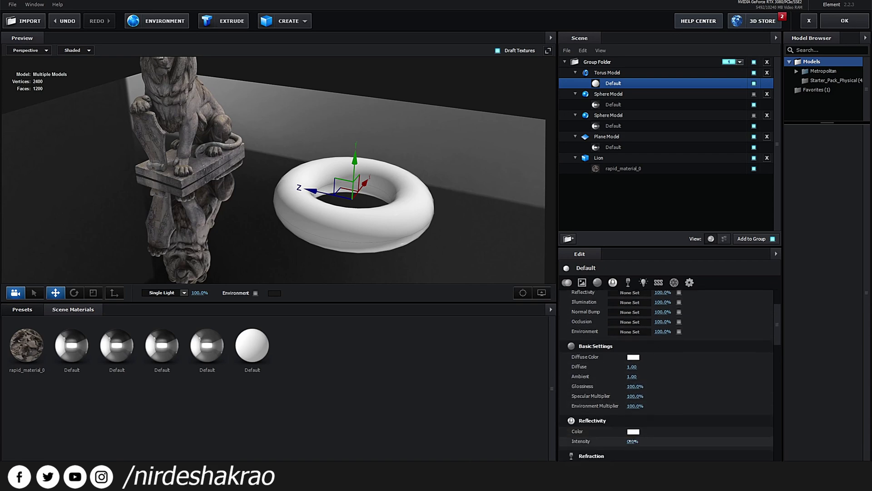
drag(632, 442, 869, 429)
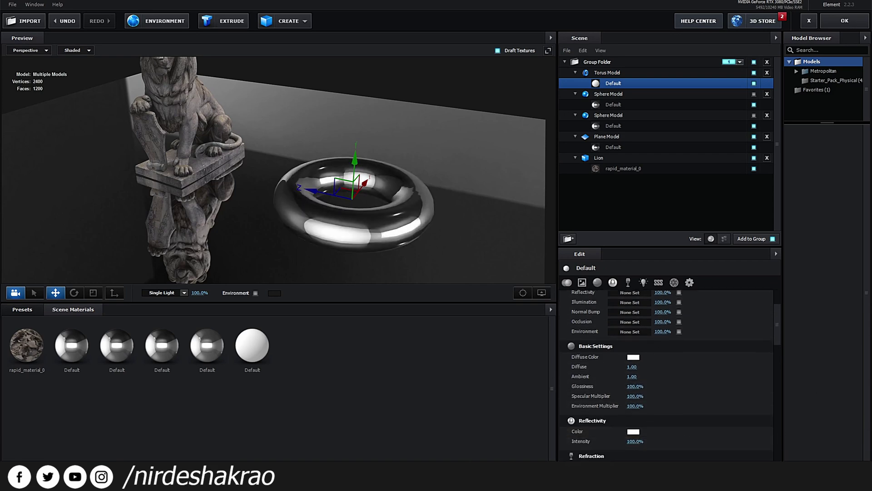
drag(433, 279, 315, 242)
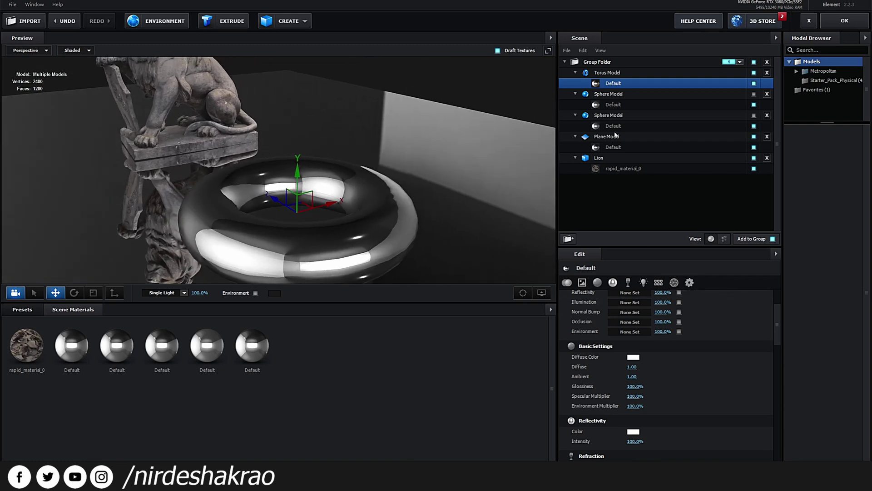
Set the torus model's reflect mode to Spherical and examine the surrounding reflections on the ring from several angles
click(598, 73)
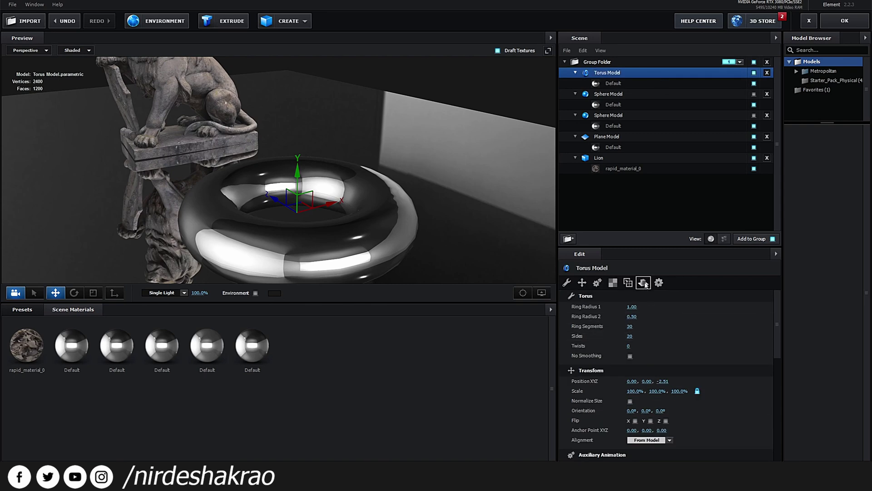
click(644, 282)
click(658, 307)
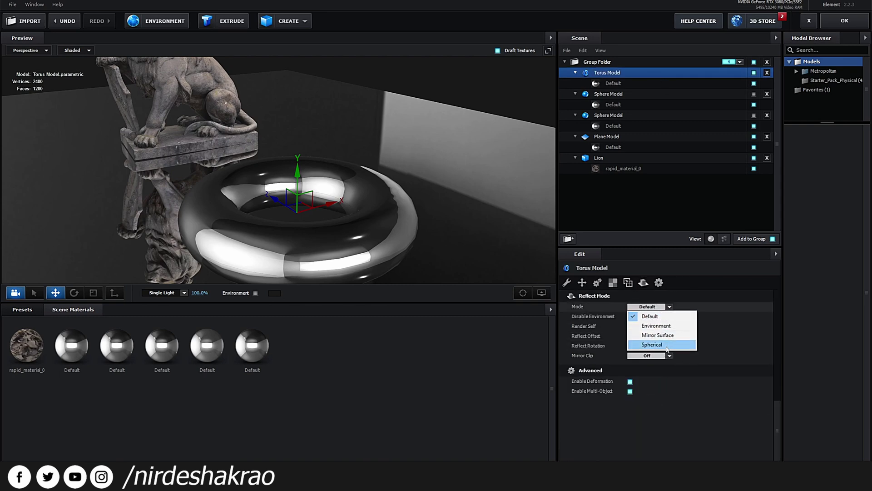
click(666, 345)
drag(385, 242, 226, 235)
drag(325, 221, 280, 212)
drag(340, 203, 431, 208)
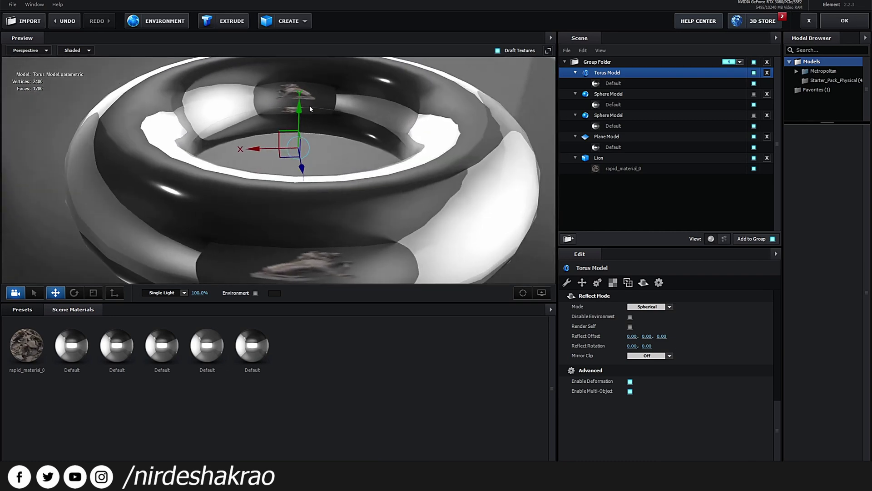
drag(324, 104, 265, 136)
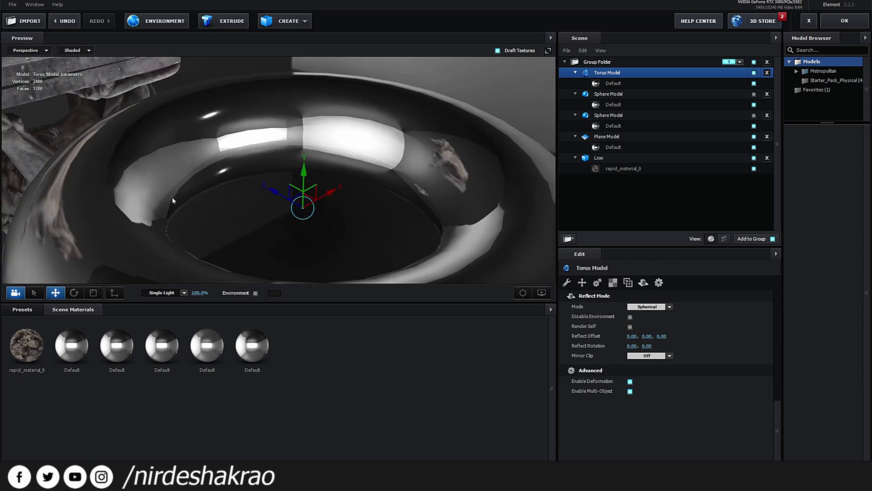
drag(435, 223, 477, 277)
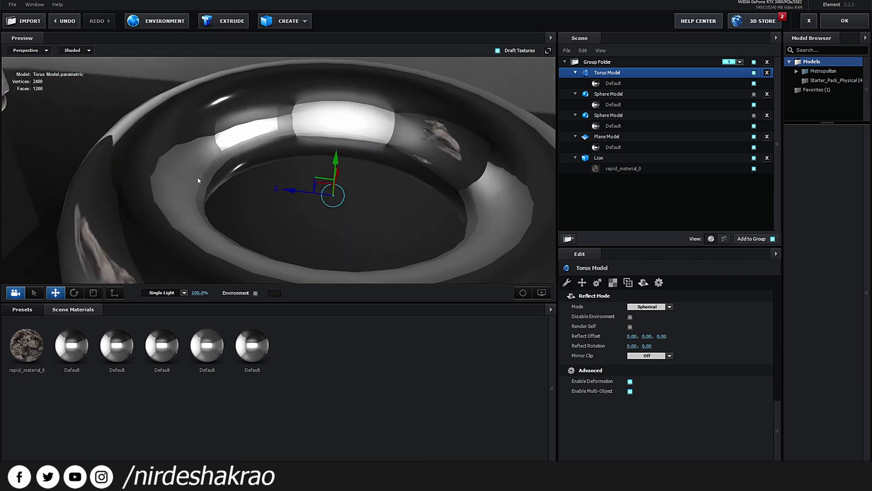
drag(251, 218, 176, 140)
drag(417, 242, 379, 237)
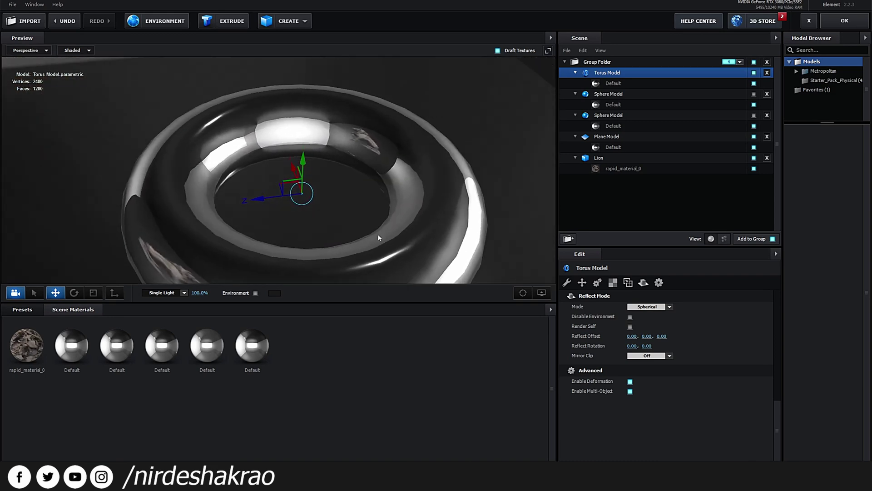
Try Render Self on the torus model, compare its reflections with the option on and off, and undo the last activation
click(630, 326)
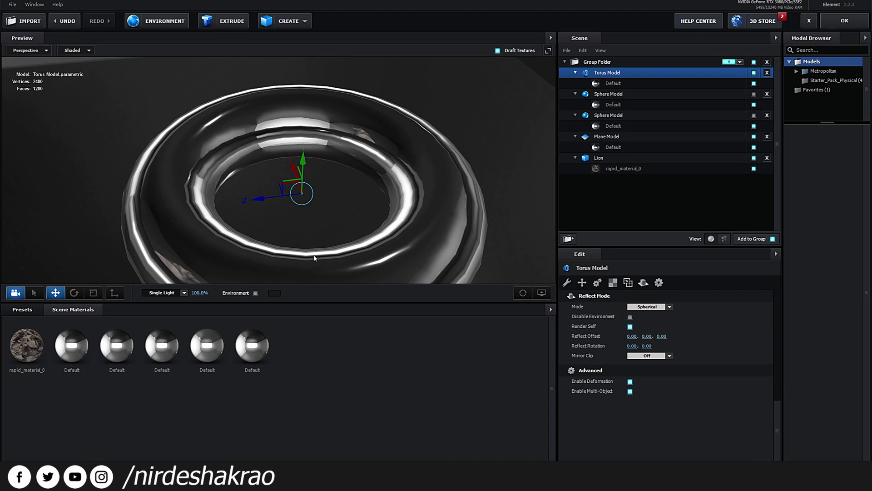
drag(391, 236, 380, 219)
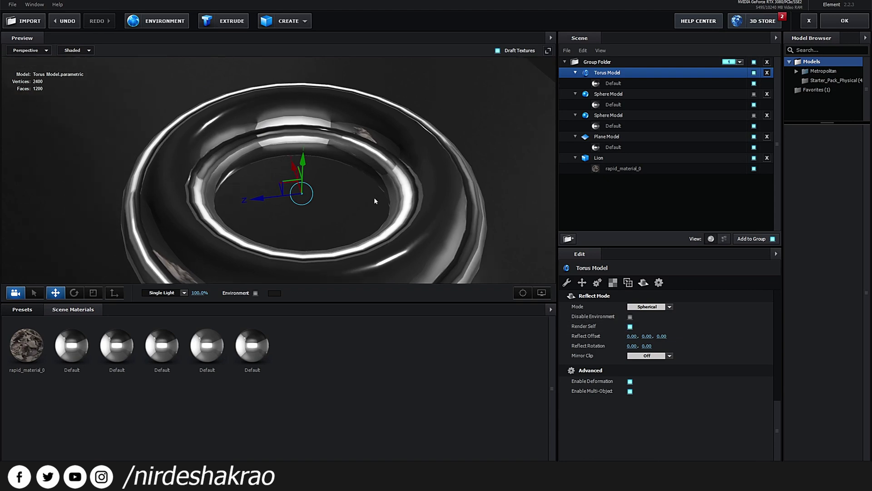
drag(435, 165, 379, 162)
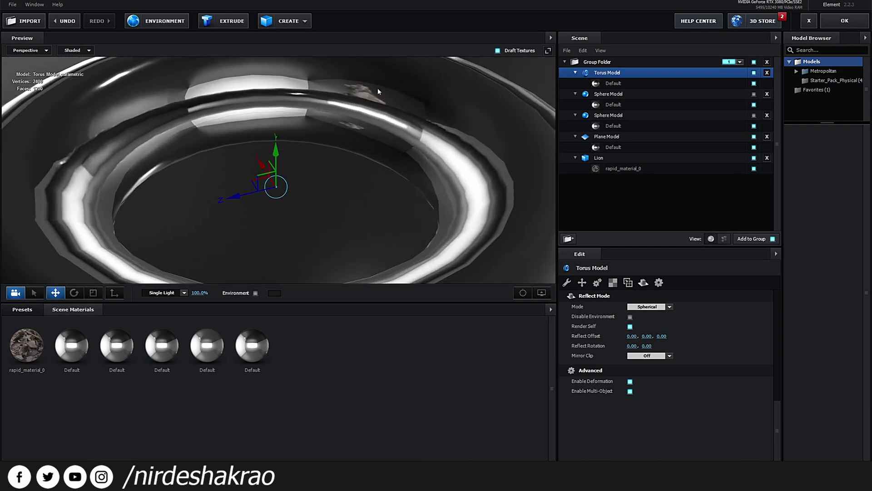
click(630, 327)
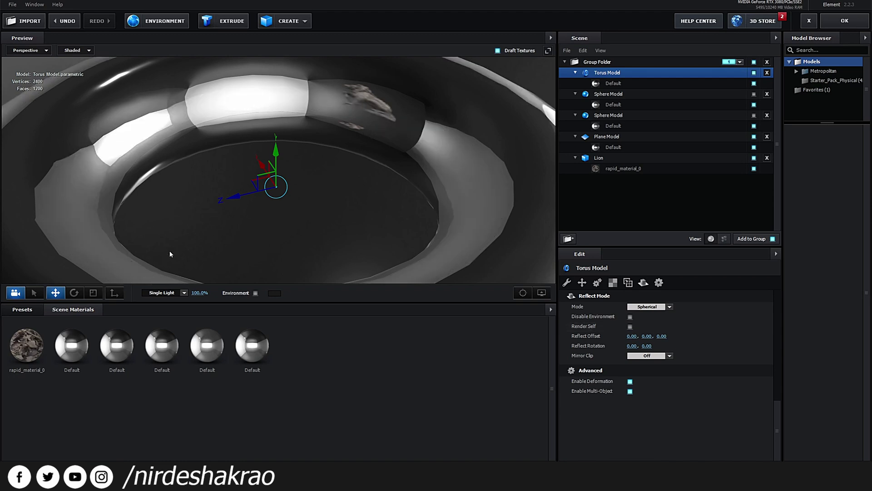
click(630, 326)
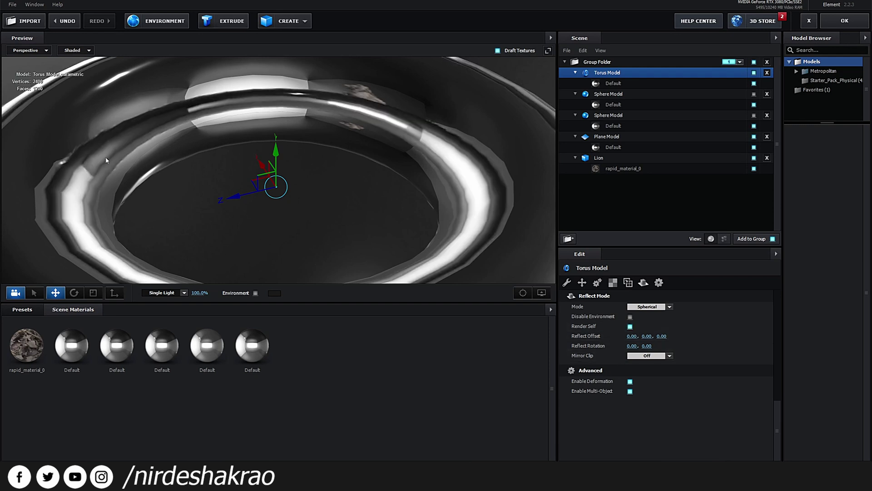
drag(121, 241, 167, 223)
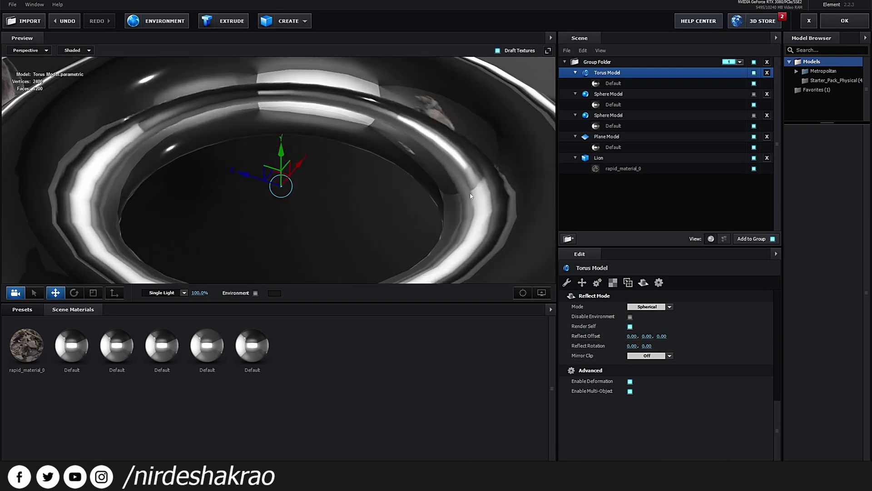
scroll(429, 186, down, 5)
drag(406, 211, 360, 207)
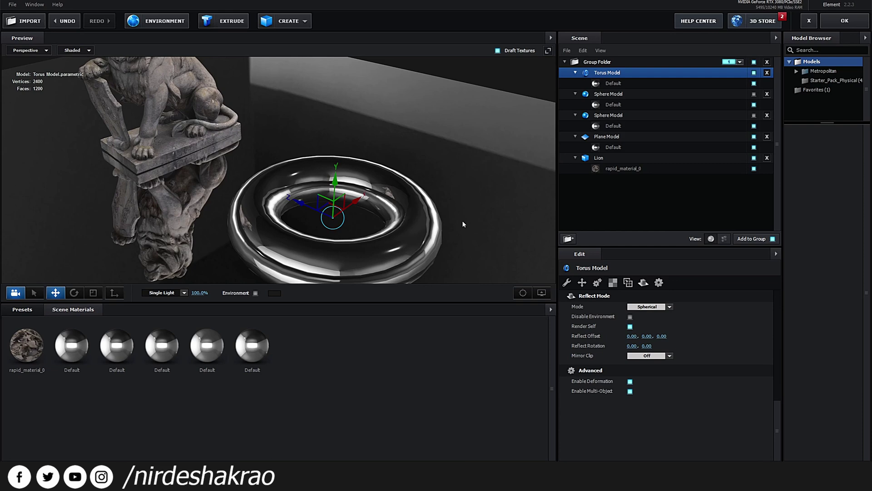
key(ctrl+z)
drag(476, 123, 398, 204)
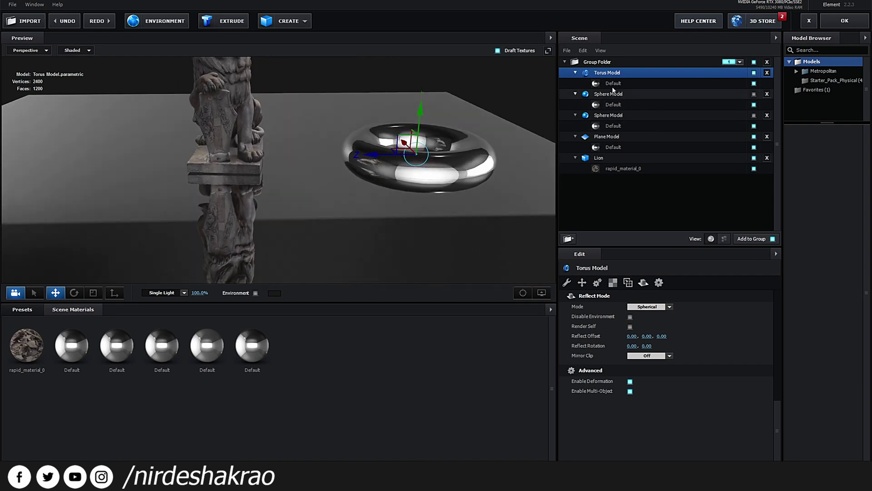
Delete the torus model and both sphere models from the scene
ctrl+click(614, 117)
key(Delete)
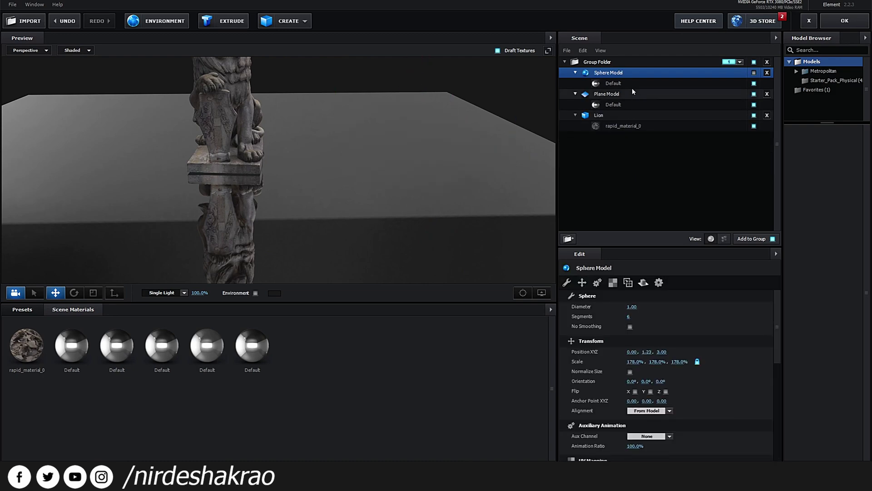
key(Delete)
Import posed.obj from the voodoo-sniper folder with Force Alignment set to Bottom
drag(391, 171, 333, 118)
scroll(289, 198, down, 3)
click(25, 20)
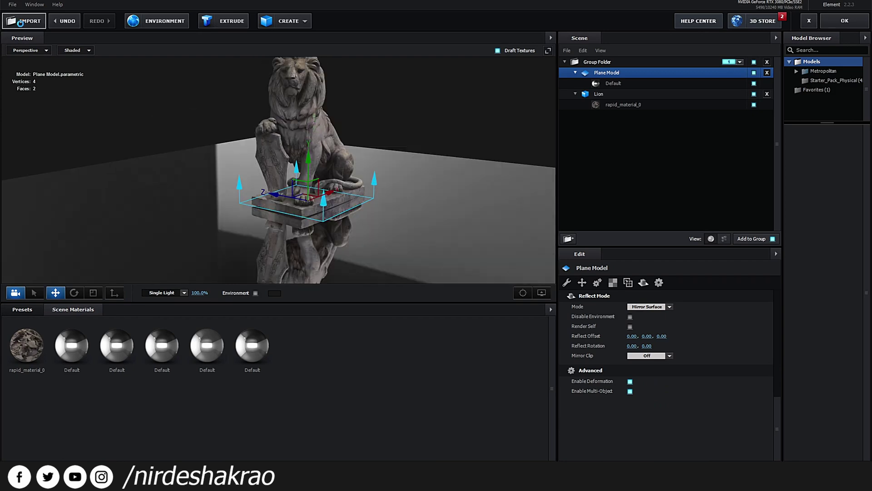
click(176, 20)
key(ctrl+v)
key(Return)
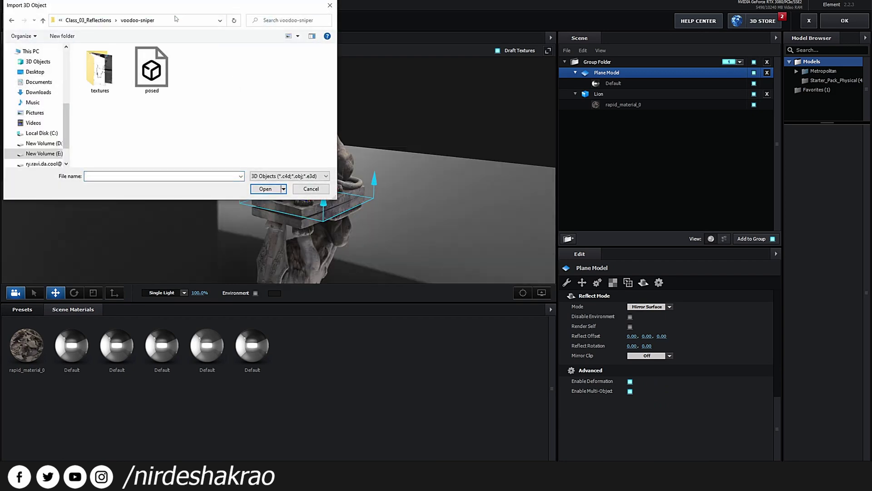
double_click(160, 78)
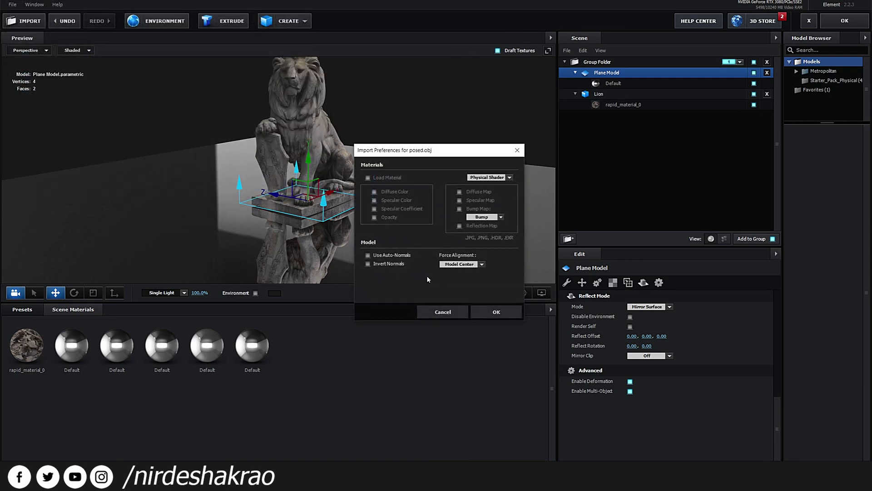
click(468, 264)
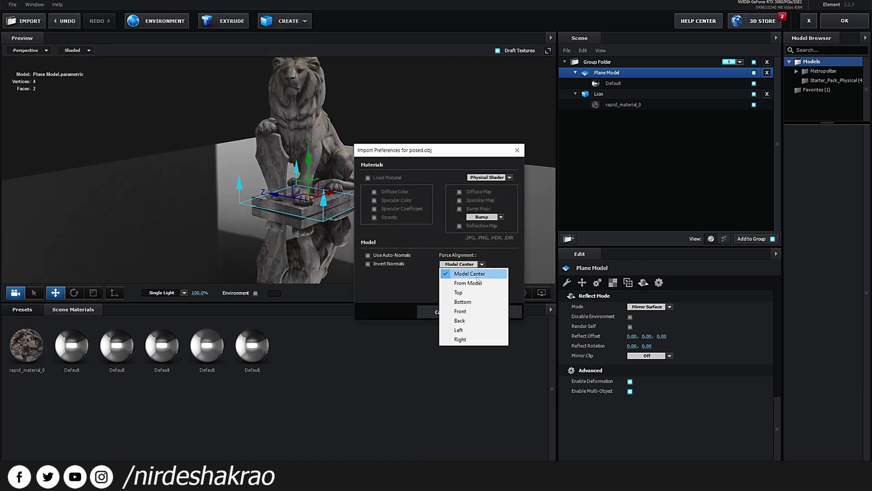
click(462, 302)
click(494, 311)
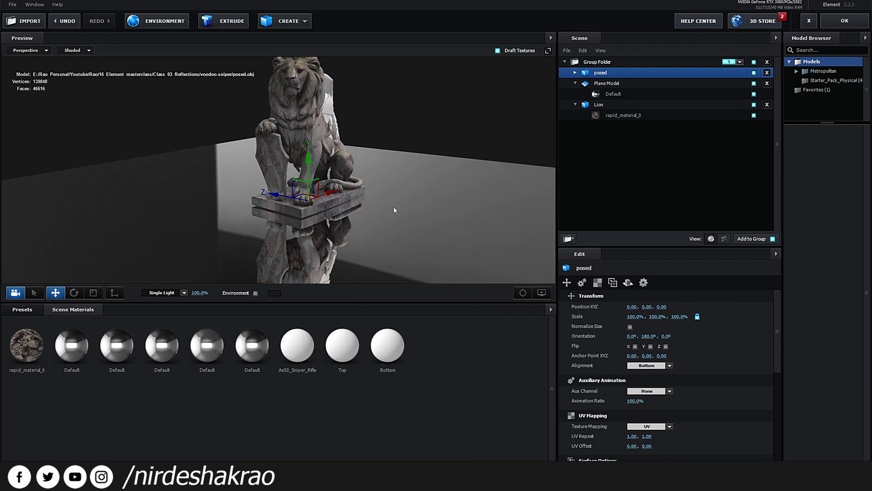
Turn off Visible to Camera in the lion's rapid_material_0 material
drag(402, 226, 355, 217)
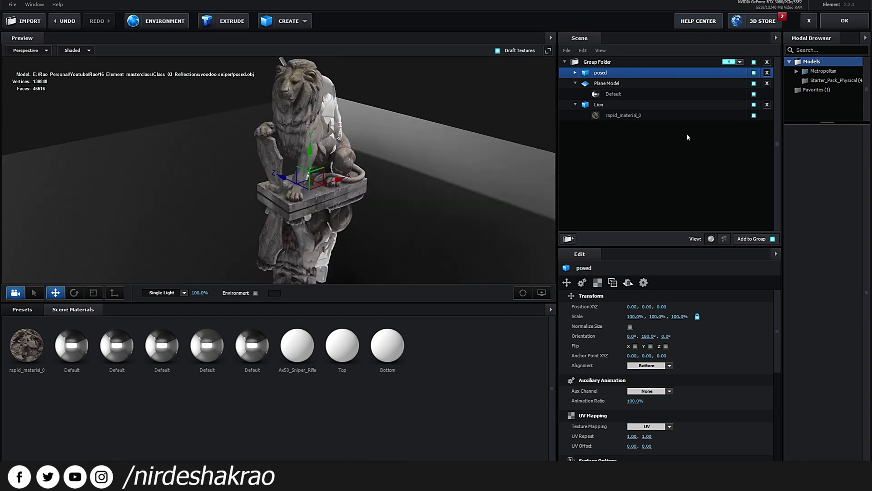
click(623, 115)
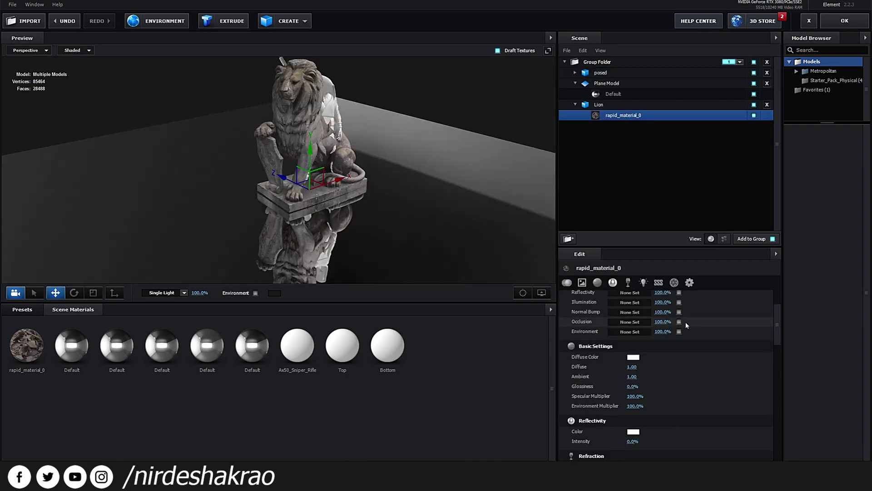
scroll(650, 370, down, 10)
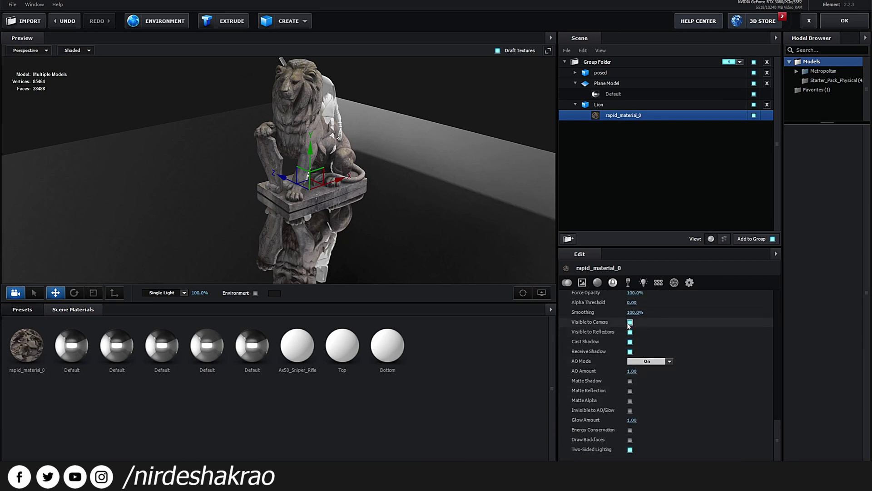
click(630, 323)
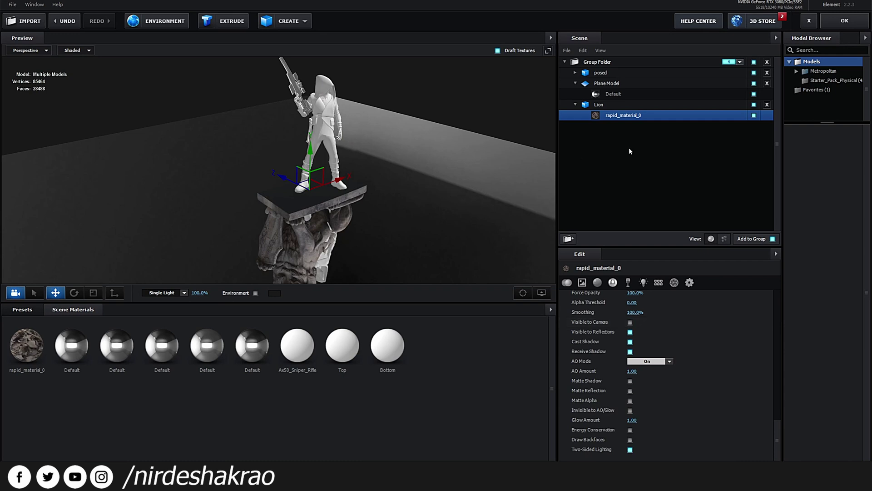
Undo the accidental lion shift, move the posed sniper model to -0.13 on the X axis, and examine its mirror reflection
drag(523, 172, 413, 206)
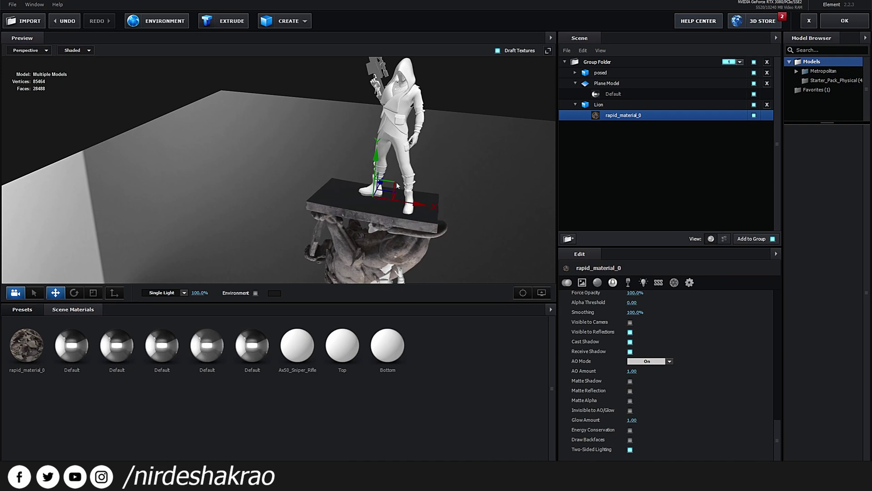
key(ctrl+z)
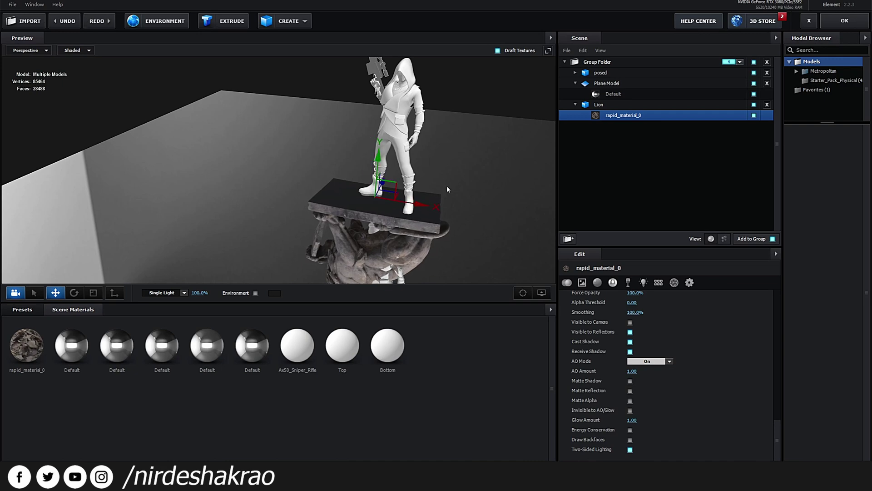
click(604, 73)
drag(428, 206, 418, 205)
drag(355, 227, 265, 244)
drag(315, 198, 349, 159)
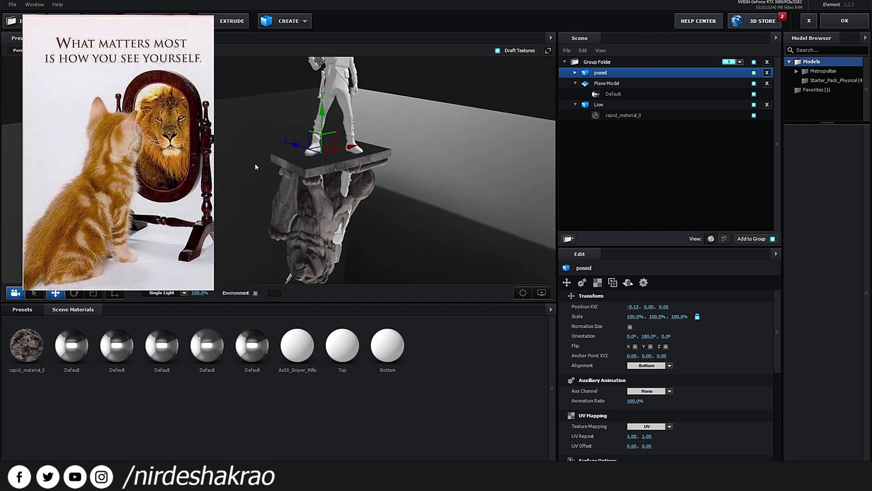
drag(304, 256, 357, 225)
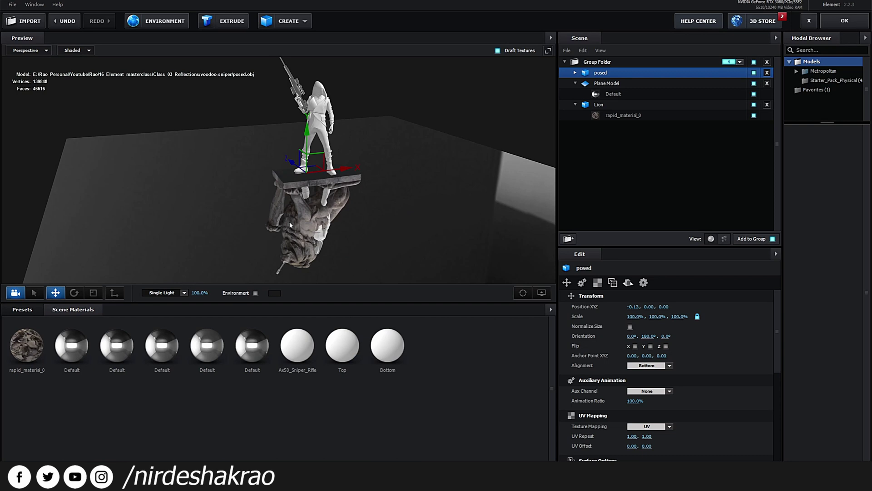
Expand the posed model and toggle its Ax50_Sniper_Rifle1, Top and Bottom materials off and back on to identify their parts
drag(343, 219, 339, 133)
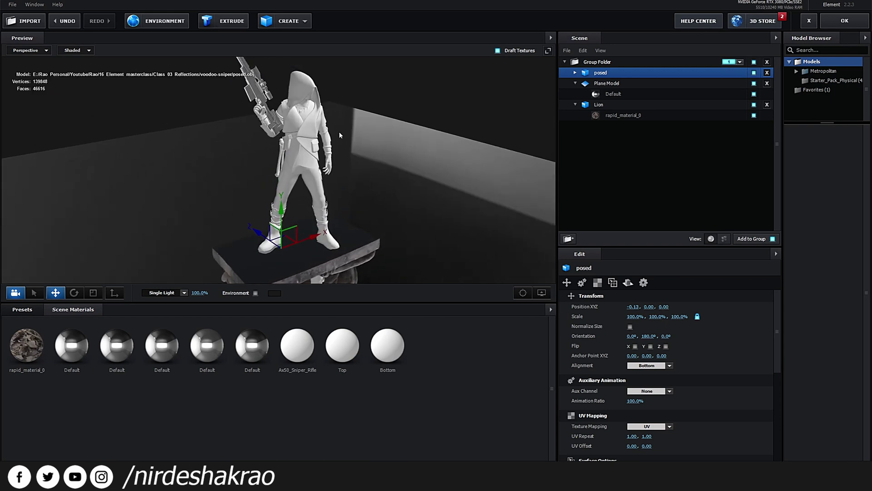
click(574, 73)
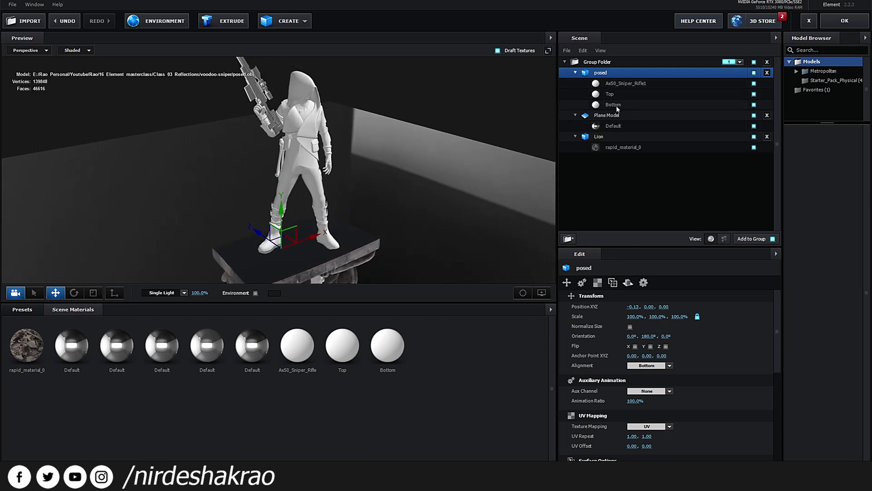
click(754, 84)
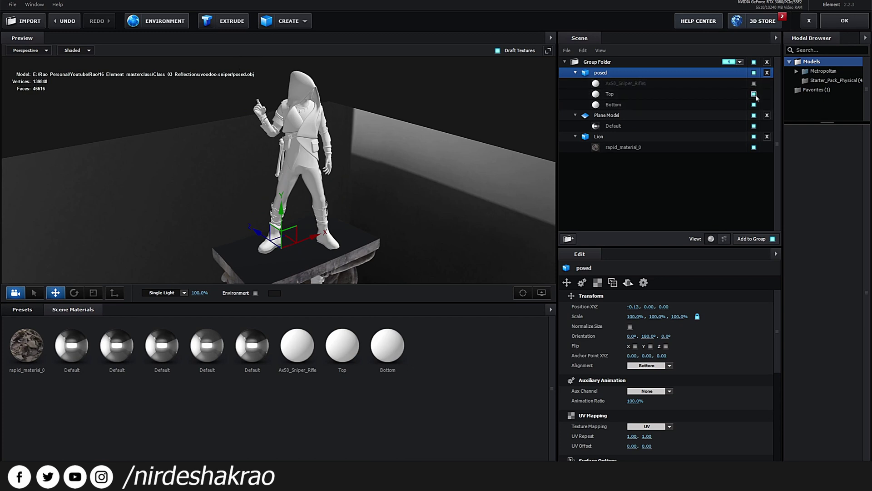
click(754, 95)
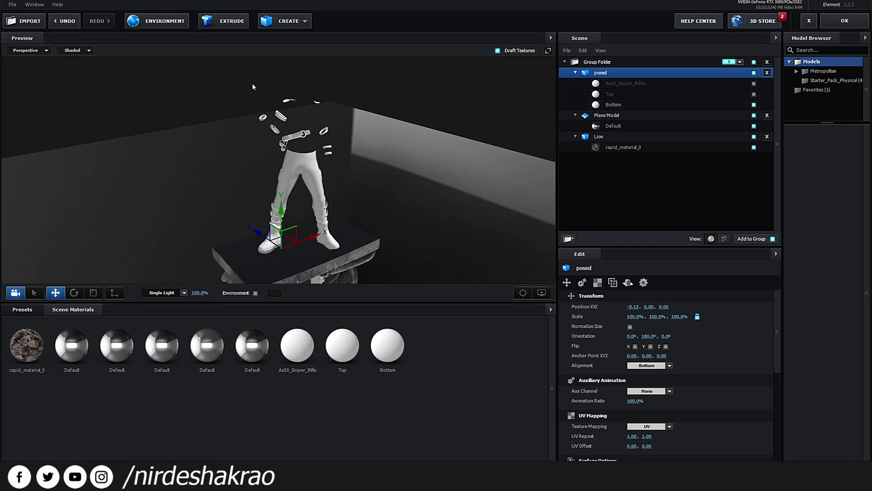
click(753, 109)
click(754, 105)
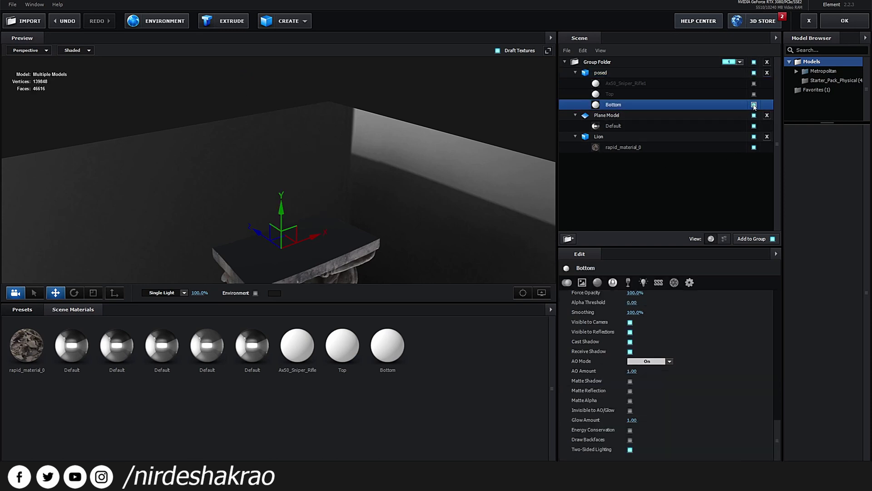
click(754, 105)
click(753, 94)
click(754, 83)
Examine the posed sniper model on its pedestal from several angles and distances
drag(430, 179, 346, 228)
scroll(323, 231, up, 2)
middle_drag(366, 212, 355, 248)
drag(355, 246, 351, 220)
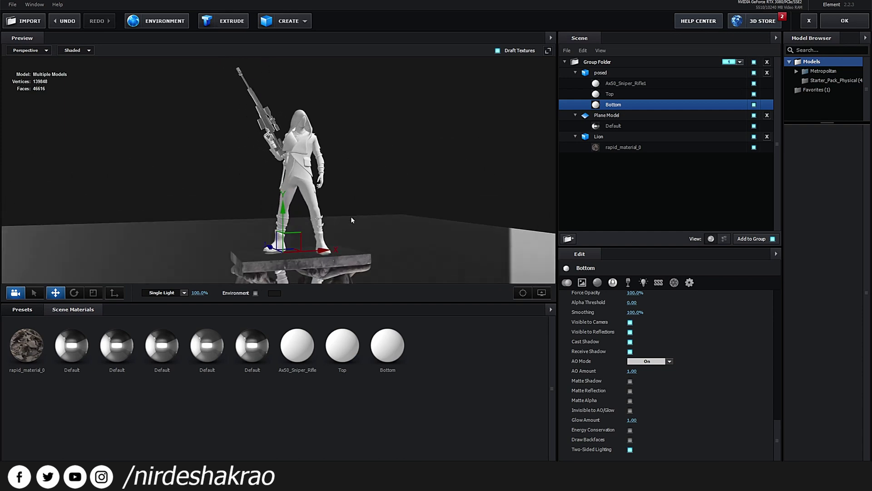
scroll(352, 220, up, 8)
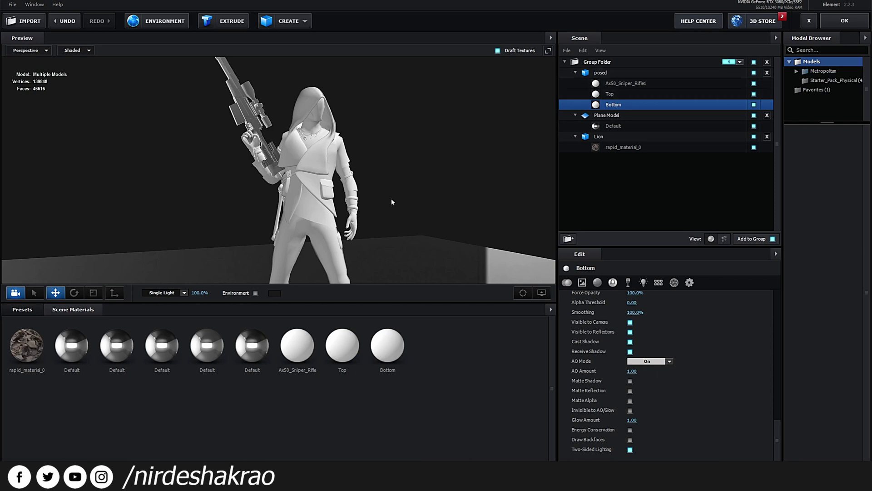
middle_drag(391, 198, 373, 173)
scroll(373, 173, down, 4)
drag(356, 217, 395, 230)
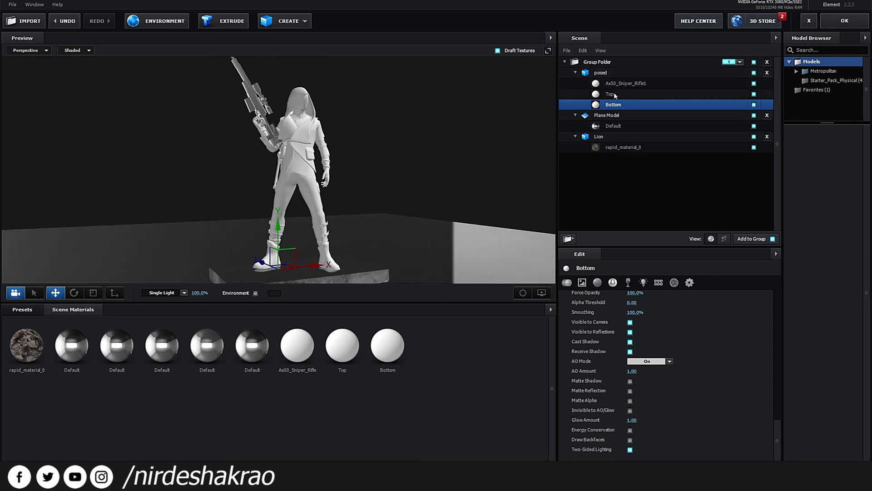
drag(436, 224, 383, 235)
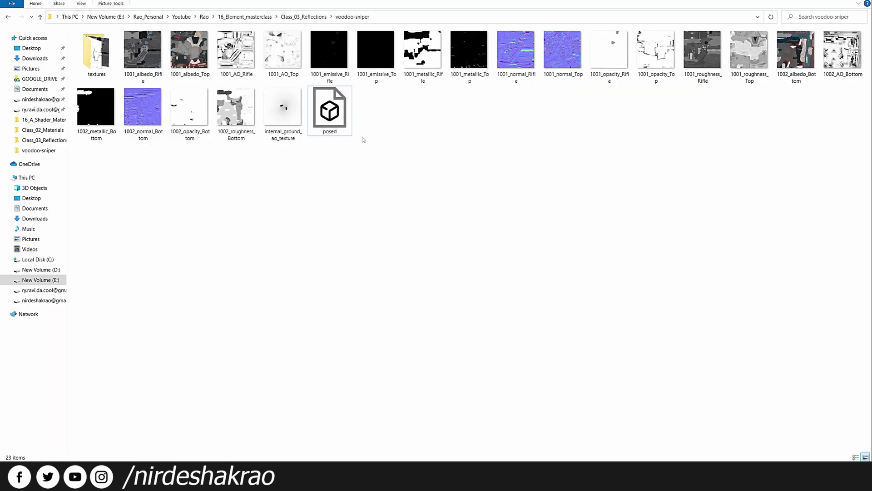
Bring the posed model file from the voodoo-sniper folder into Maya and frame the whole sniper
click(337, 120)
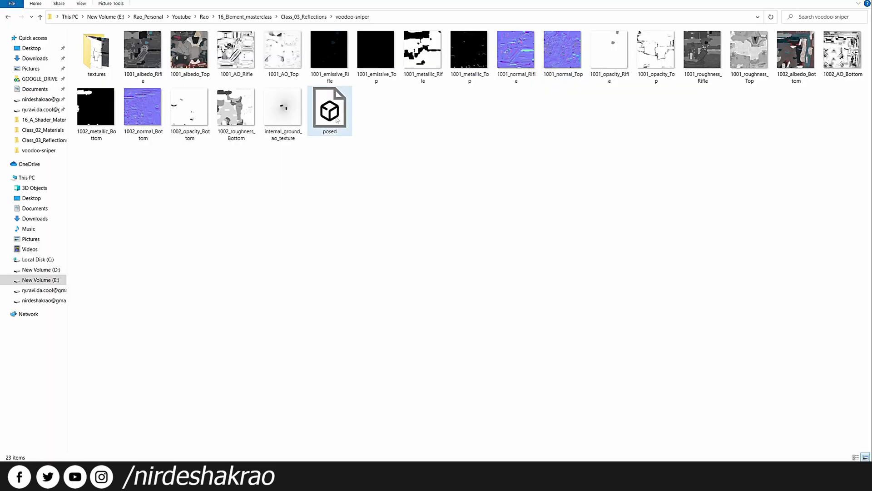
click(189, 53)
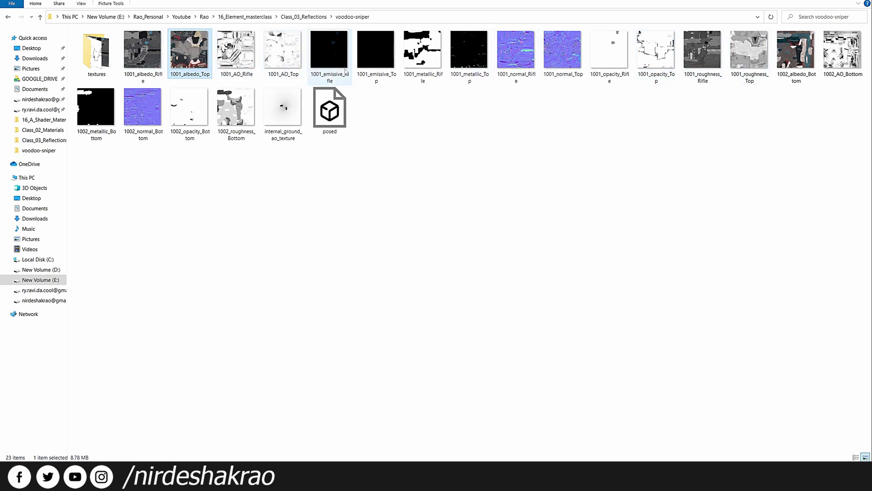
drag(330, 109, 368, 245)
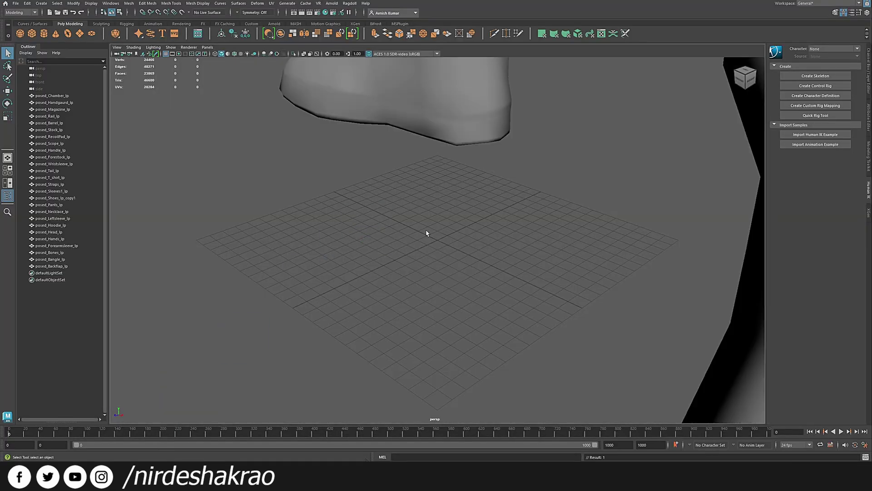
key(f)
alt+drag(389, 282, 439, 276)
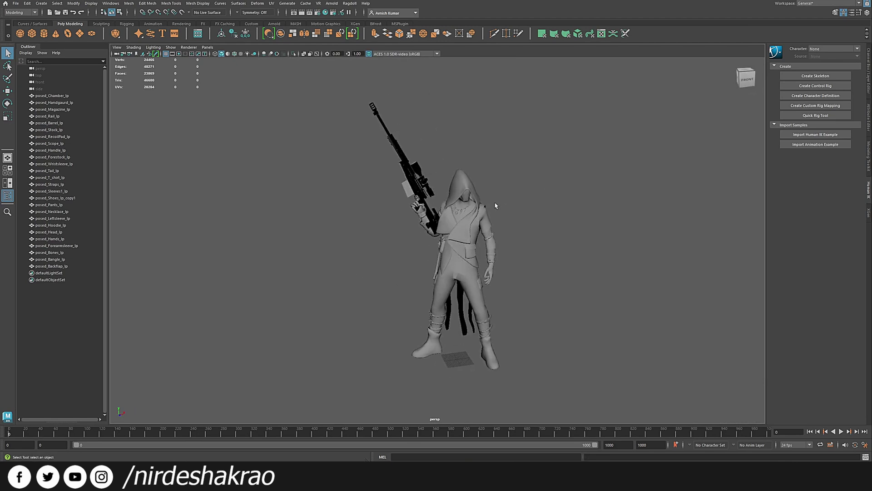
Select individual pieces of the sniper's clothing and body to examine how the model is divided
click(465, 236)
click(471, 284)
click(488, 221)
click(467, 283)
click(428, 344)
click(577, 334)
Select all parts of the sniper rifle and combine them into a single mesh
drag(378, 98, 269, 142)
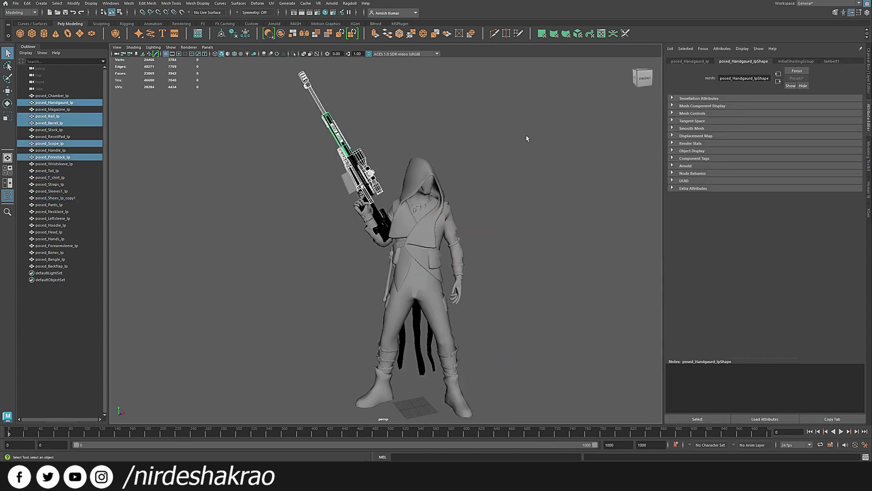
alt+drag(539, 153, 524, 163)
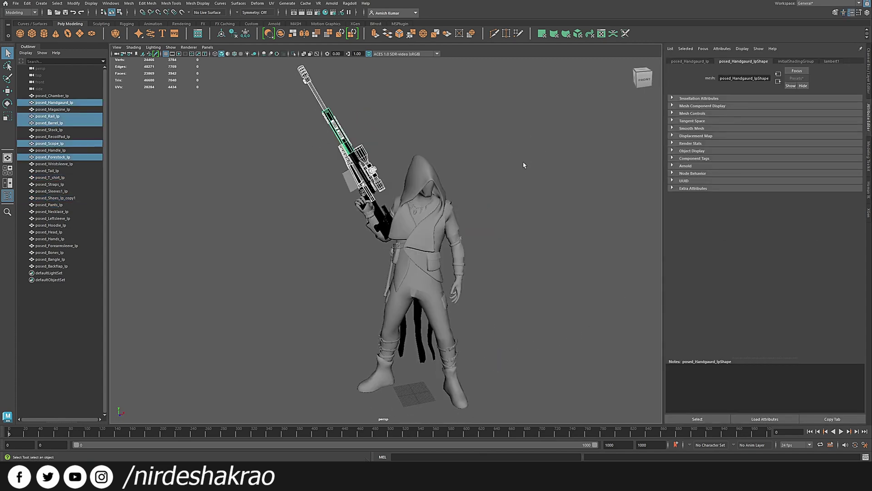
scroll(504, 188, up, 8)
alt+middle_drag(500, 192, 519, 278)
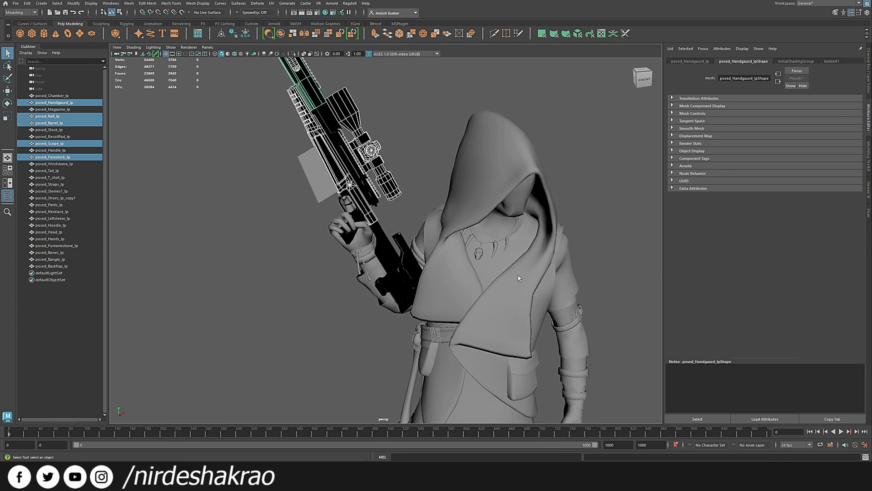
shift+click(394, 269)
shift+click(346, 238)
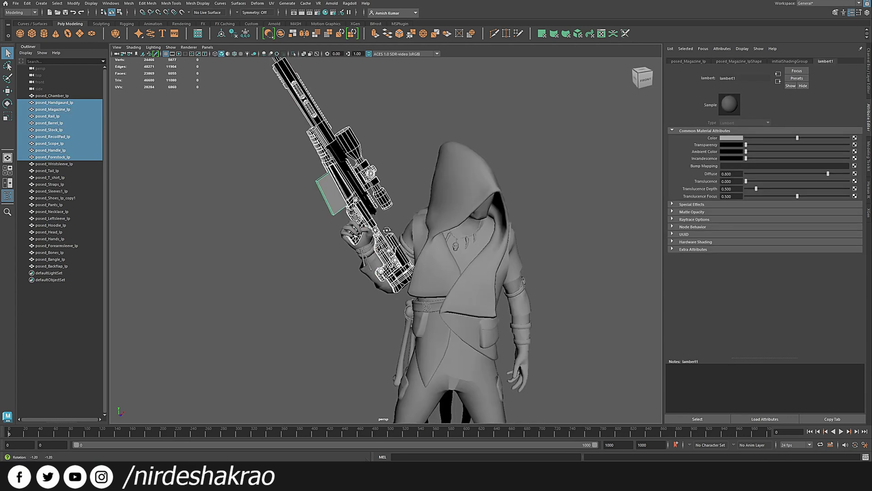
mouse_move(384, 232)
alt+mouse_down()
mouse_move(473, 211)
mouse_move(505, 222)
mouse_move(393, 228)
alt+mouse_up()
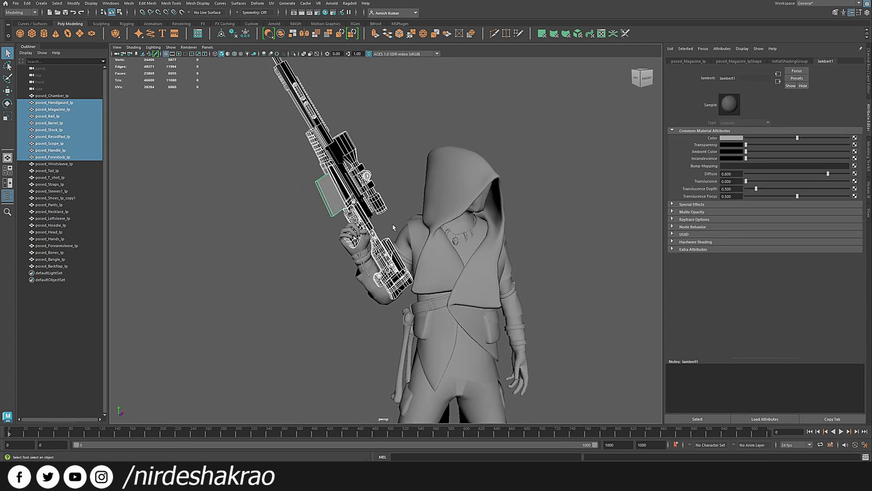
click(129, 3)
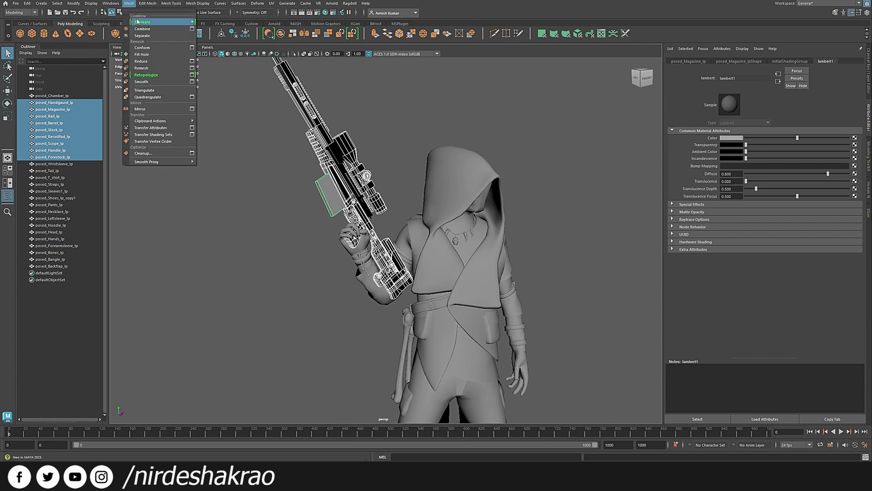
click(142, 29)
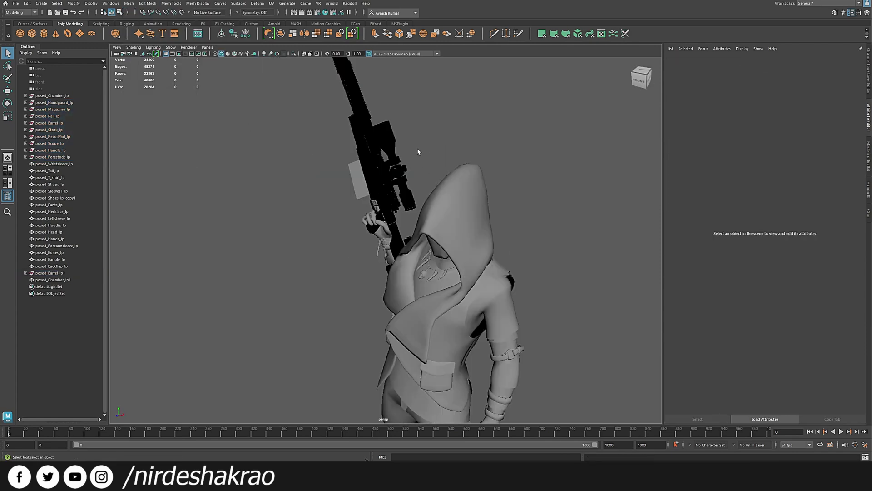
click(380, 173)
alt+drag(340, 201, 358, 164)
Select the sniper's upper-body pieces and back flap, excluding the rifle, straps, pants and shoes, and combine them into one mesh
key(w)
scroll(410, 291, down, 5)
drag(532, 94, 291, 281)
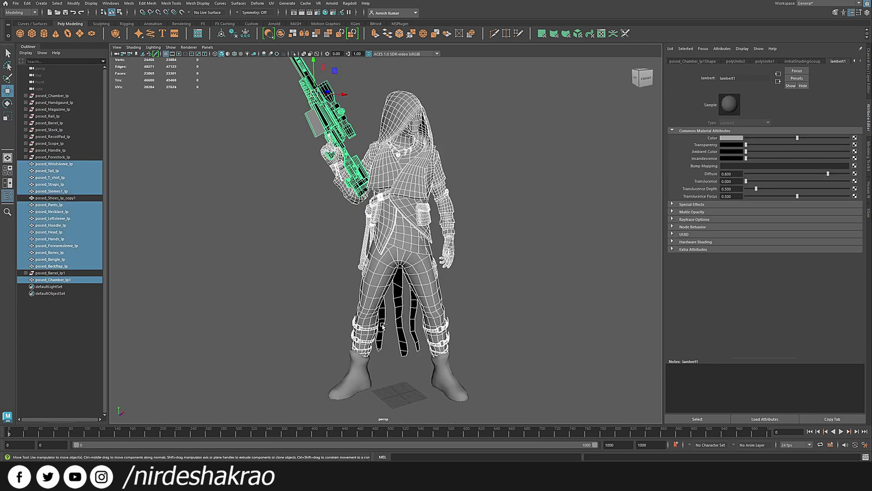
ctrl+drag(308, 314, 367, 365)
mouse_move(521, 297)
alt+mouse_down()
mouse_move(464, 298)
mouse_move(538, 295)
alt+mouse_up()
scroll(447, 275, up, 3)
alt+middle_drag(445, 262, 462, 335)
scroll(461, 334, up, 2)
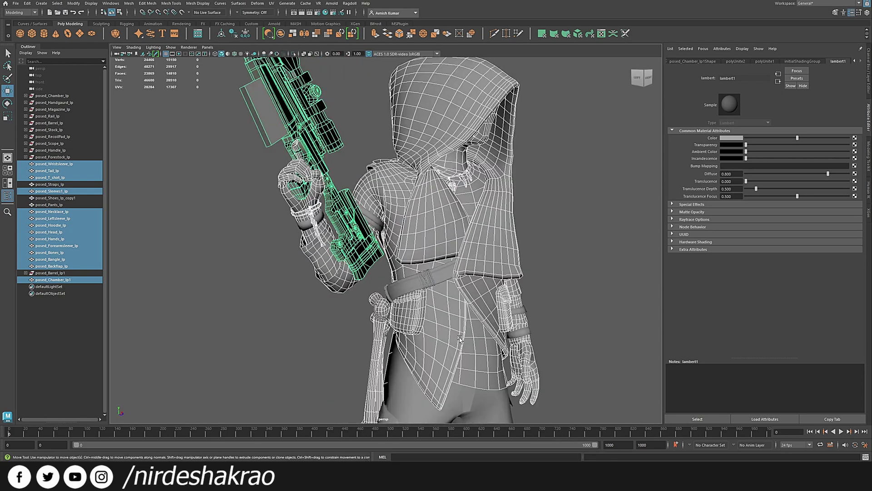
shift+click(437, 282)
alt+drag(437, 283, 432, 339)
alt+middle_drag(383, 255, 455, 408)
ctrl+click(355, 206)
alt+drag(401, 288, 440, 295)
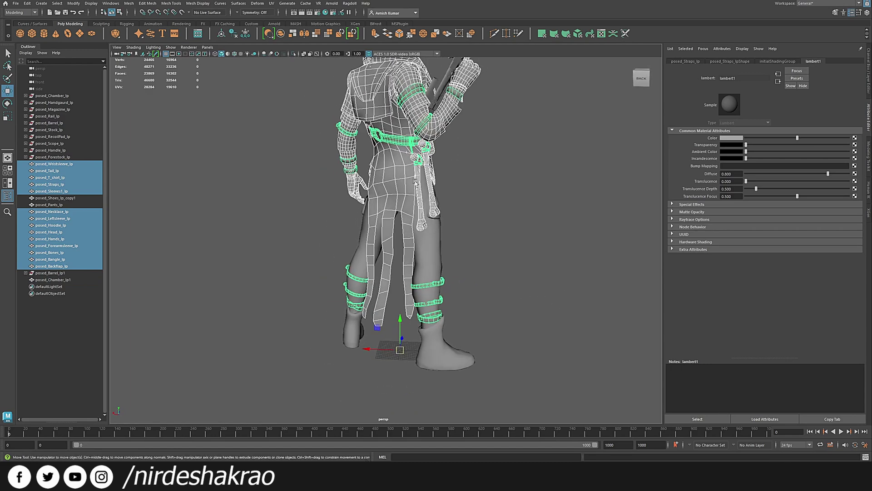
ctrl+click(404, 142)
alt+drag(536, 225, 469, 237)
alt+right_drag(470, 238, 456, 280)
alt+drag(456, 280, 378, 268)
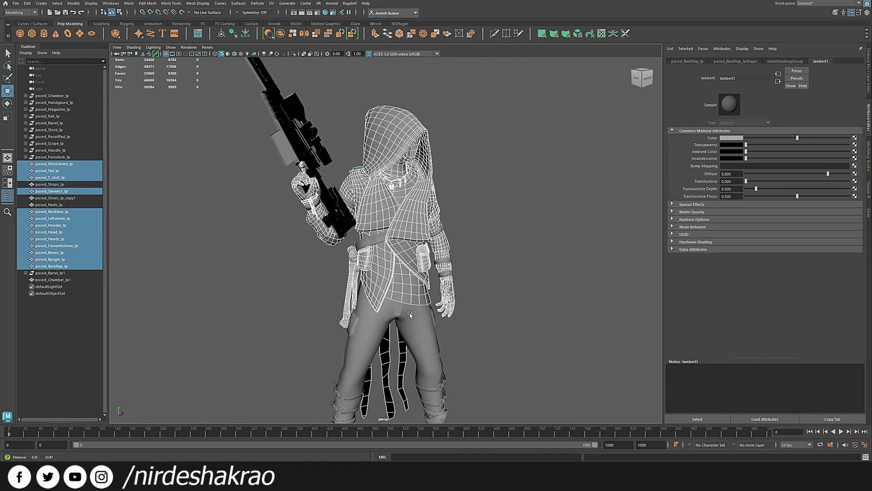
click(147, 3)
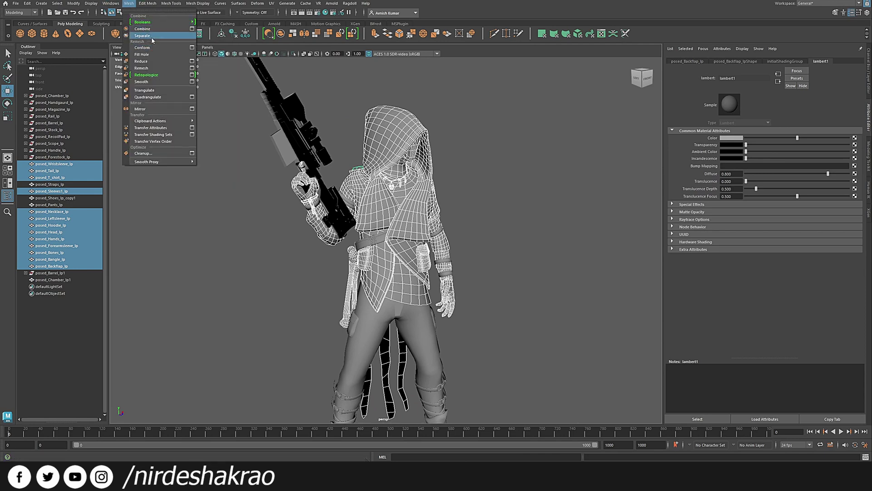
click(152, 29)
click(522, 226)
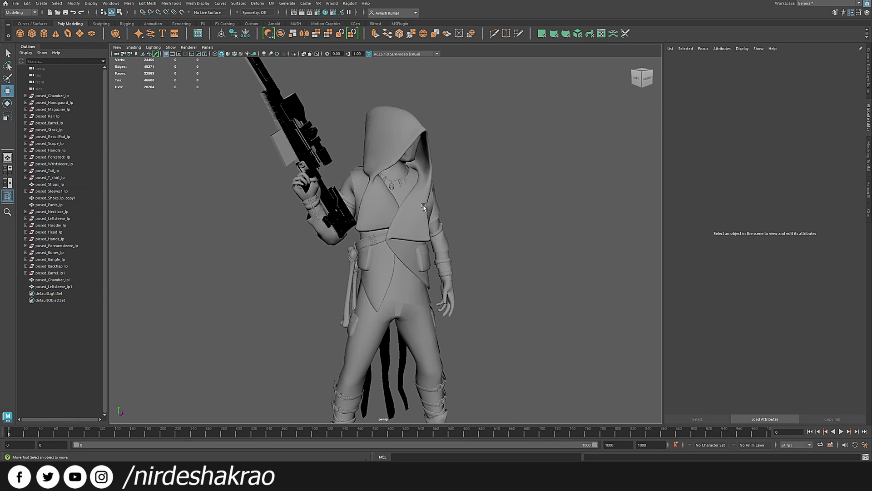
Assign a new Lambert material named Upper to the combined upper-body mesh
click(423, 205)
alt+drag(505, 234, 479, 237)
right_drag(397, 195, 396, 371)
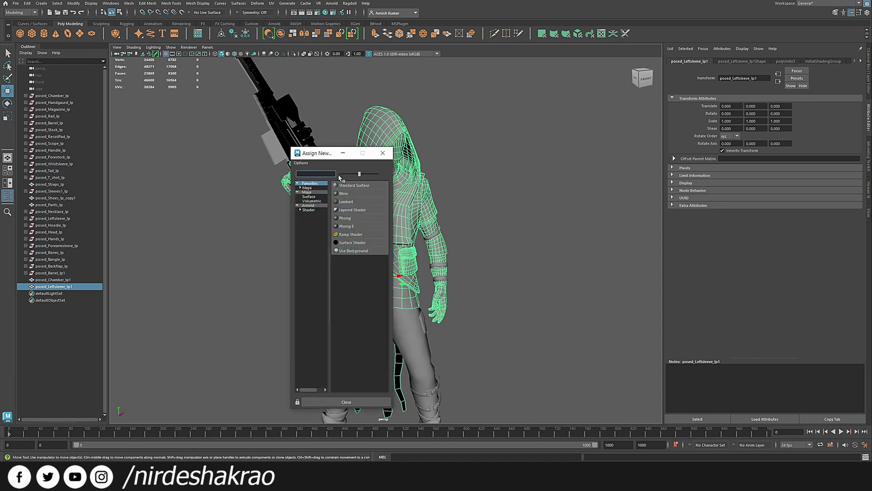
click(346, 201)
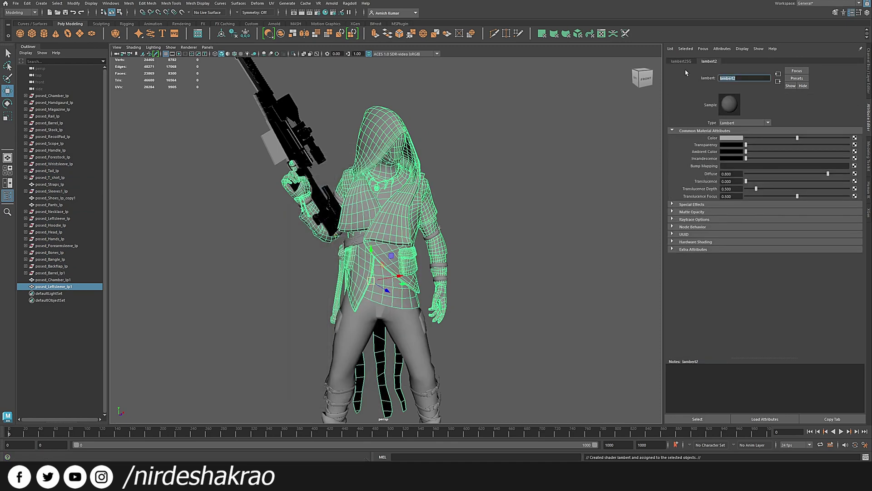
text(Upper)
key(Return)
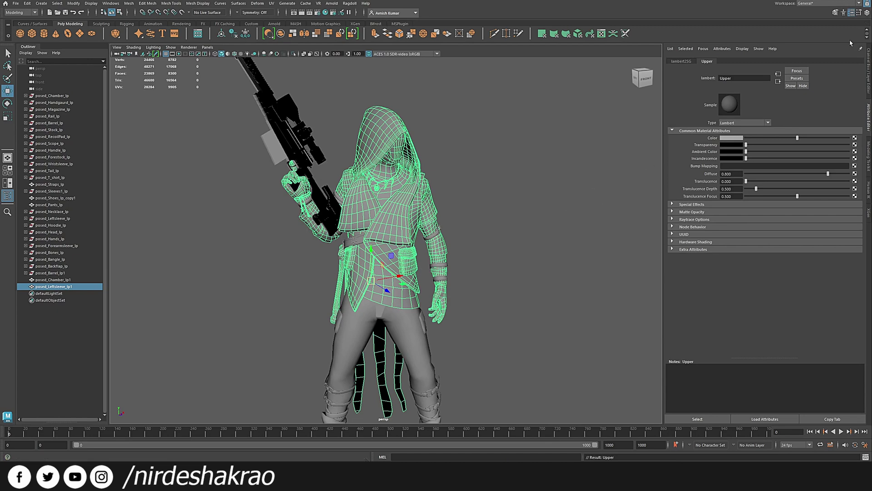
Assign a new Lambert material named Gun to the combined rifle mesh
click(273, 119)
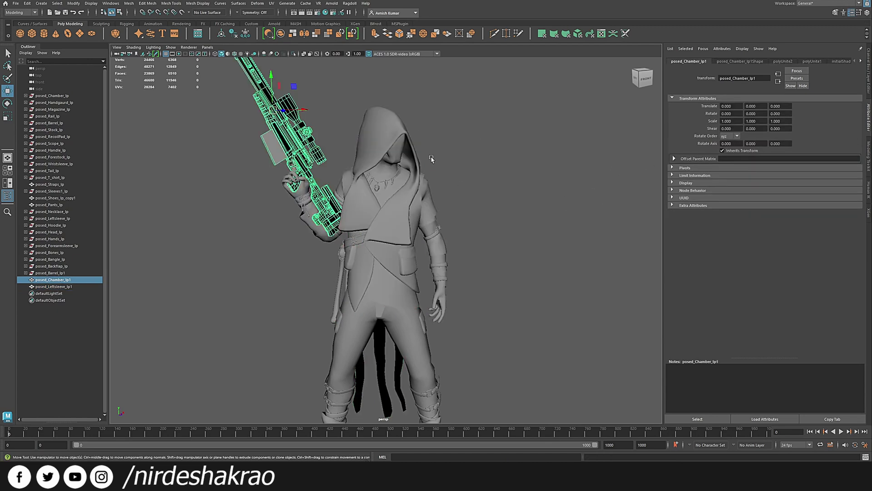
right_click(279, 121)
click(275, 295)
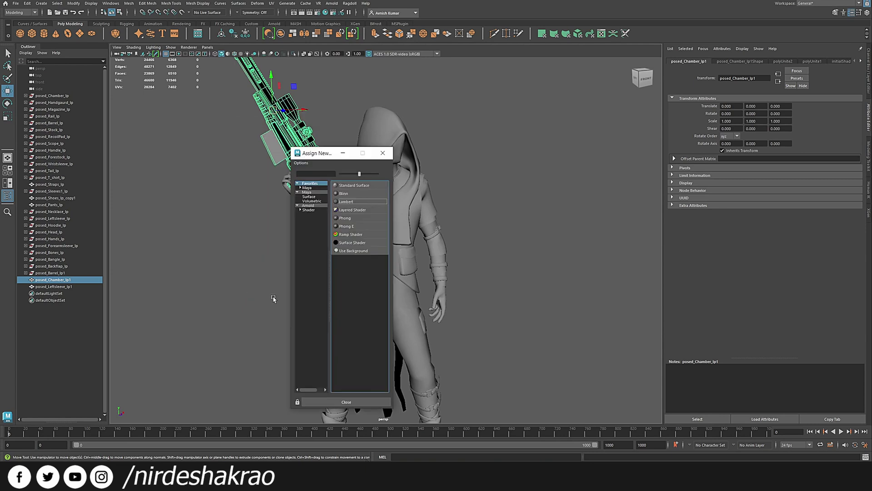
click(345, 204)
click(752, 78)
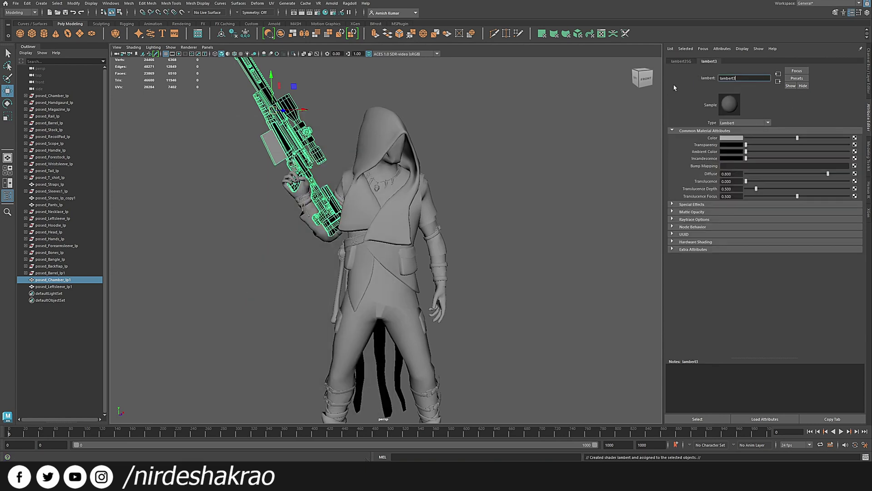
text(Gun)
key(Return)
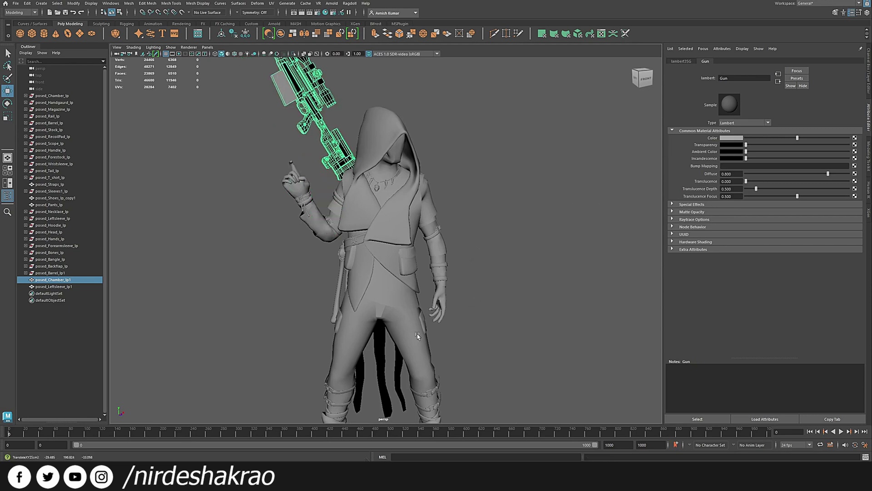
Select the sniper's pants and straps together and assign them a new Lambert material named Lower
click(430, 356)
click(431, 356)
alt+middle_drag(476, 371, 494, 293)
alt+drag(487, 298, 499, 316)
shift+click(363, 335)
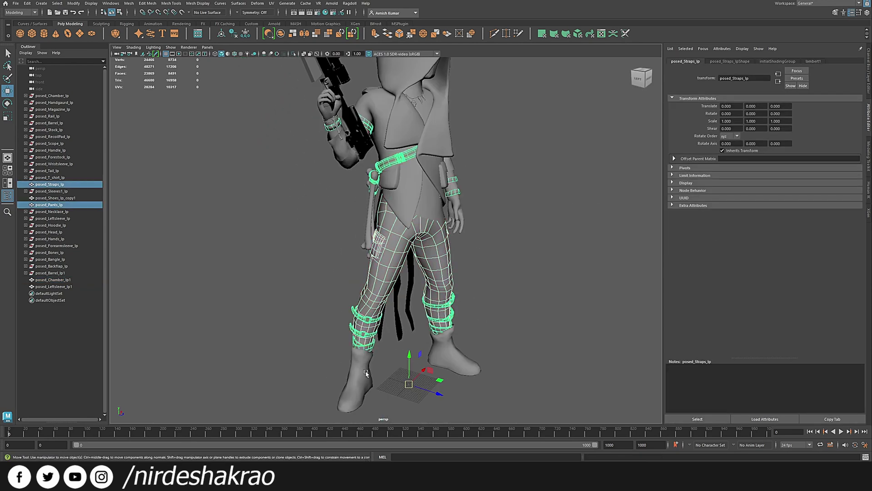
mouse_move(395, 348)
alt+mouse_down()
mouse_move(553, 340)
mouse_move(422, 359)
mouse_move(454, 358)
mouse_move(405, 355)
alt+mouse_up()
drag(411, 396, 351, 326)
key(ctrl+z)
right_drag(370, 262, 368, 437)
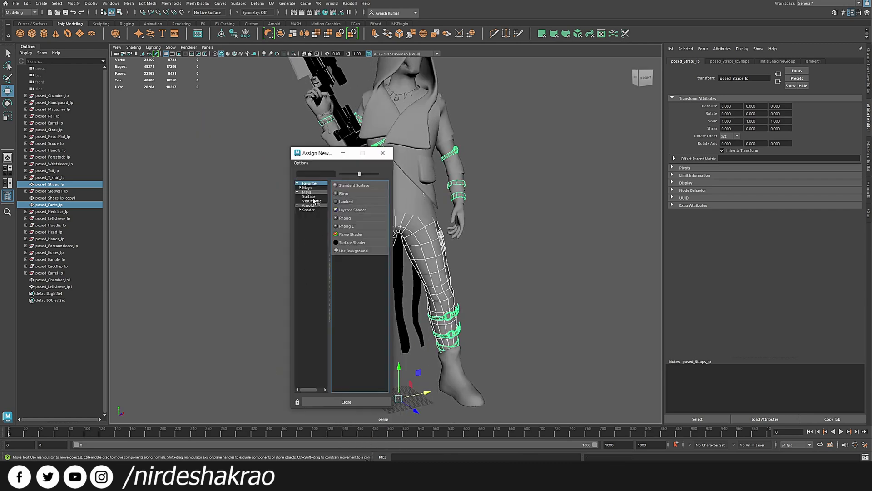
click(347, 203)
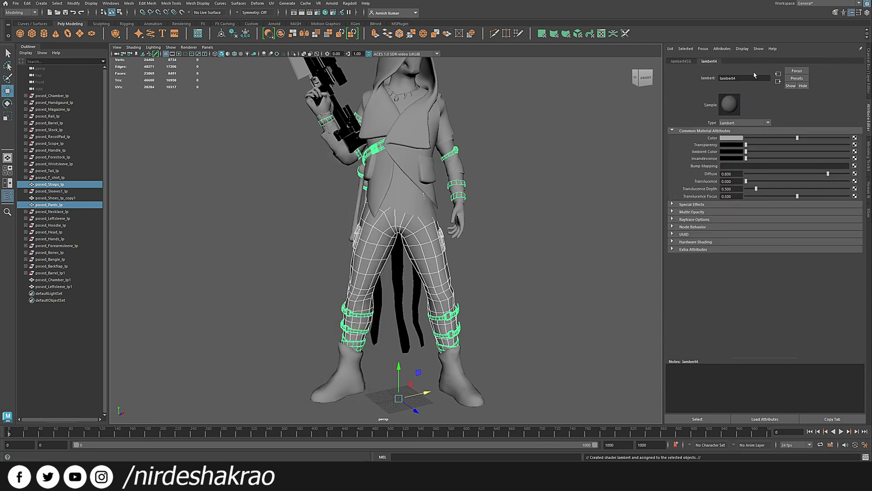
key(ctrl+a)
text(Low)
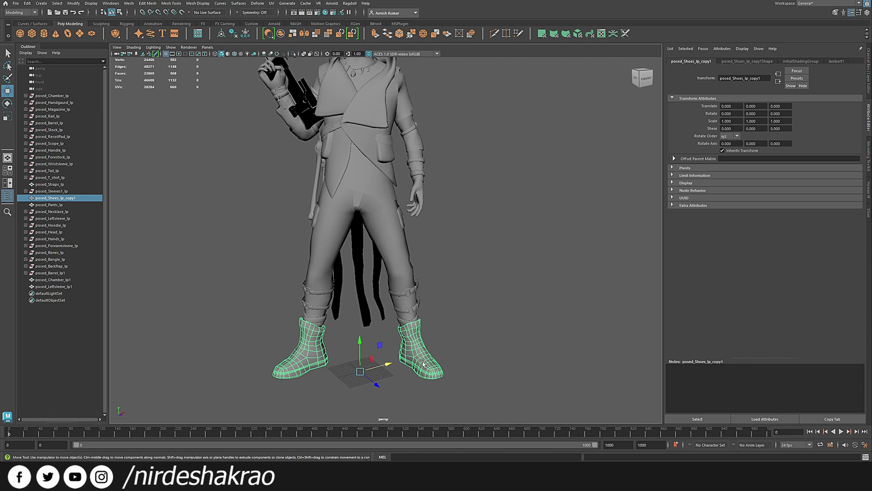
Assign a new Lambert material named Shoes to the sniper's shoes mesh
right_click(423, 363)
click(419, 442)
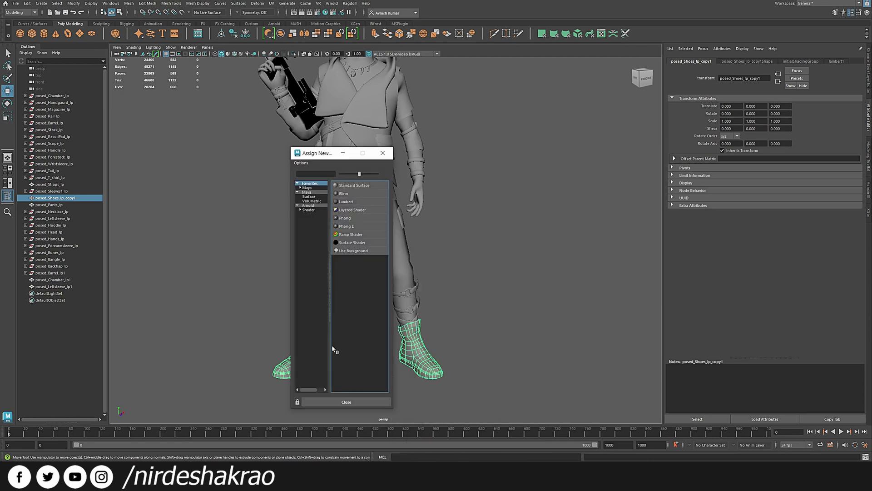
click(309, 206)
click(310, 192)
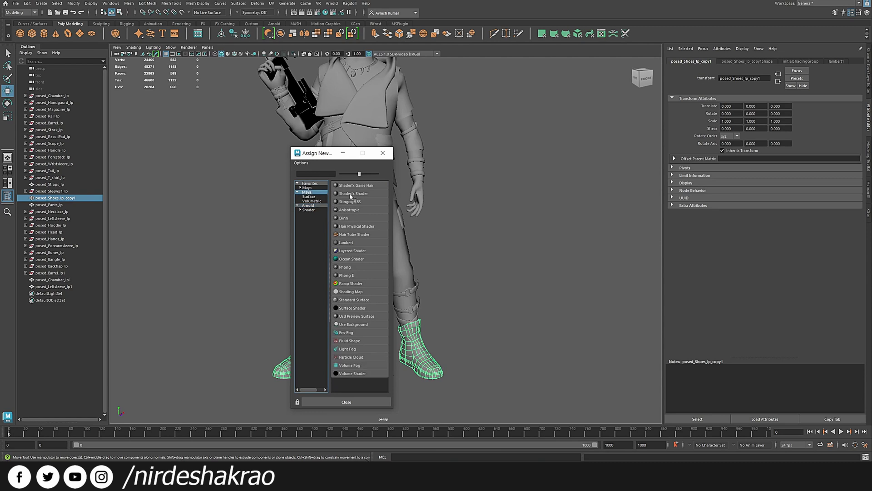
click(347, 242)
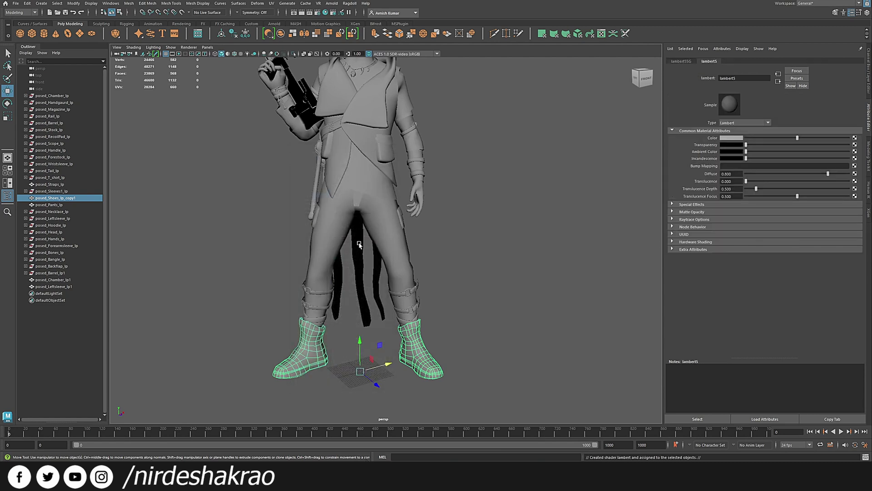
click(749, 79)
key(ctrl+a)
text(Shoes)
key(Return)
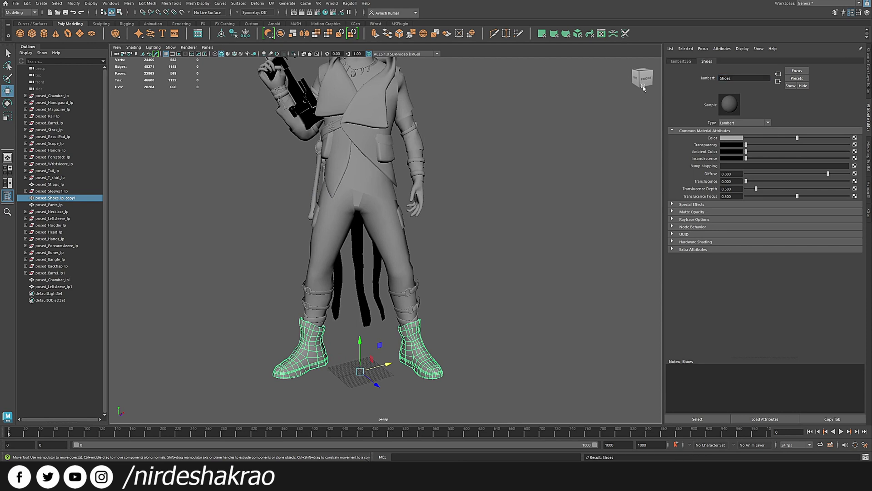
Check the mesh separation by selecting the rifle, upper body, pants and shoes one after another
scroll(457, 308, down, 6)
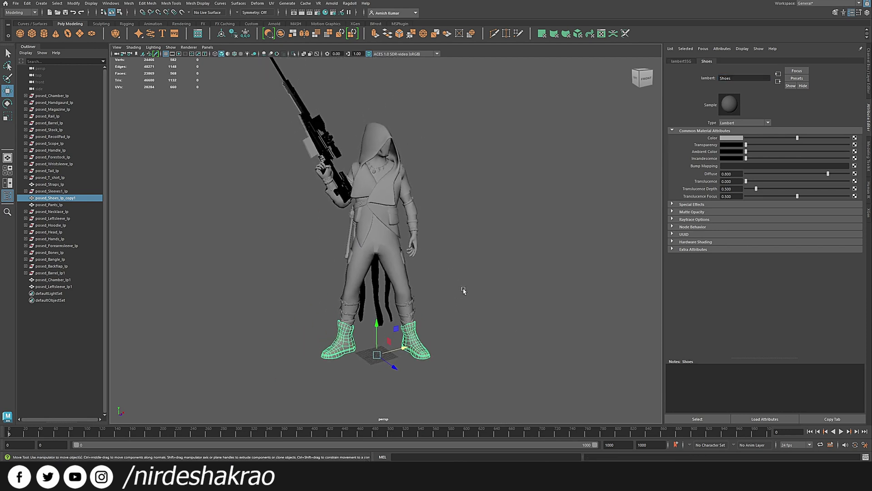
click(464, 289)
click(314, 149)
click(382, 134)
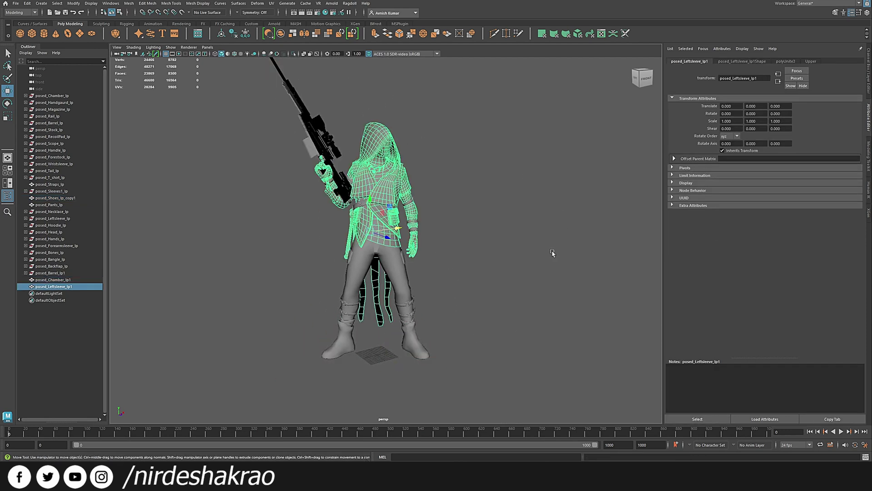
click(395, 273)
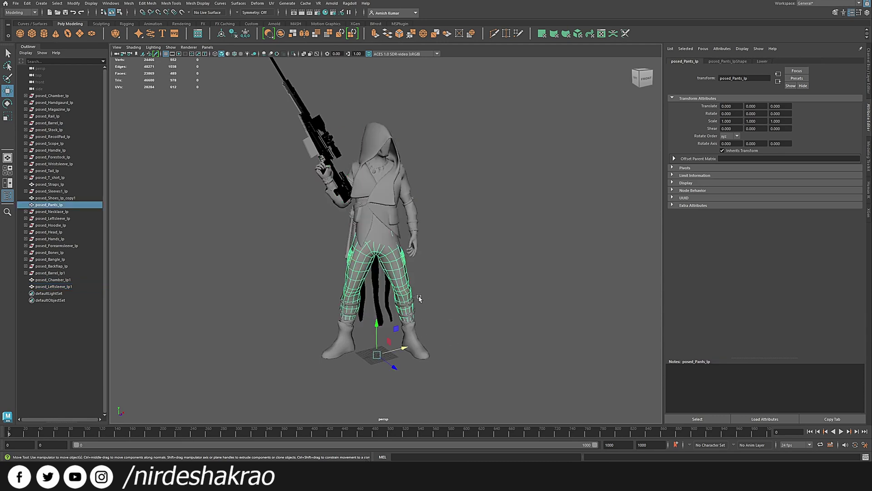
click(419, 344)
Select all the sniper's meshes, including the rifle, and export the selection as an OBJ file named Guy in the voodoo-sniper folder
alt+drag(586, 318, 440, 298)
scroll(464, 326, up, 5)
scroll(468, 341, down, 4)
scroll(468, 274, up, 2)
key(4)
drag(256, 88, 526, 395)
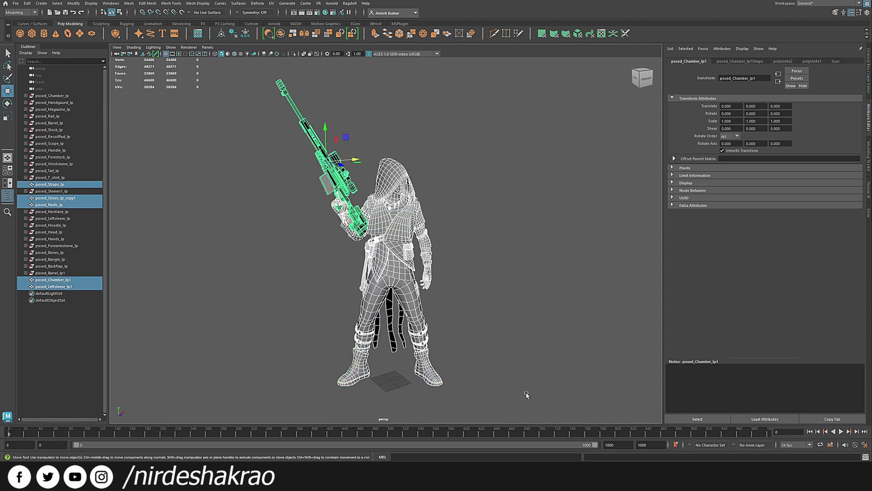
click(15, 4)
click(98, 101)
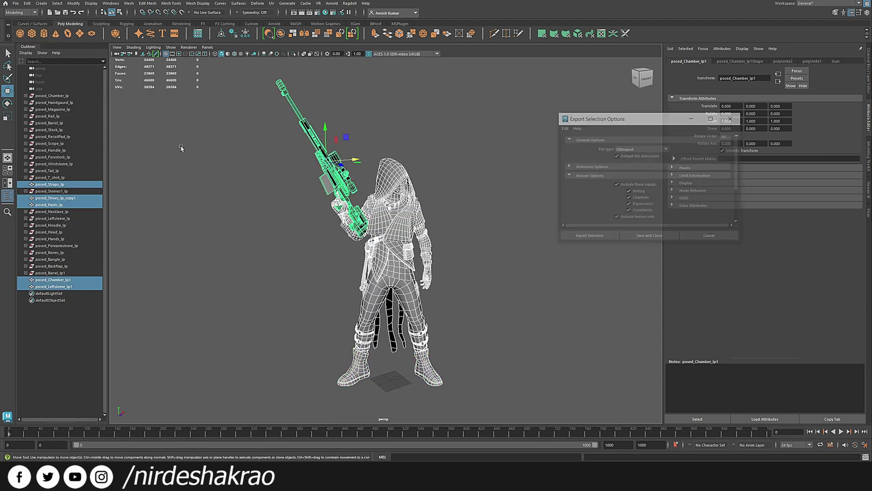
click(588, 237)
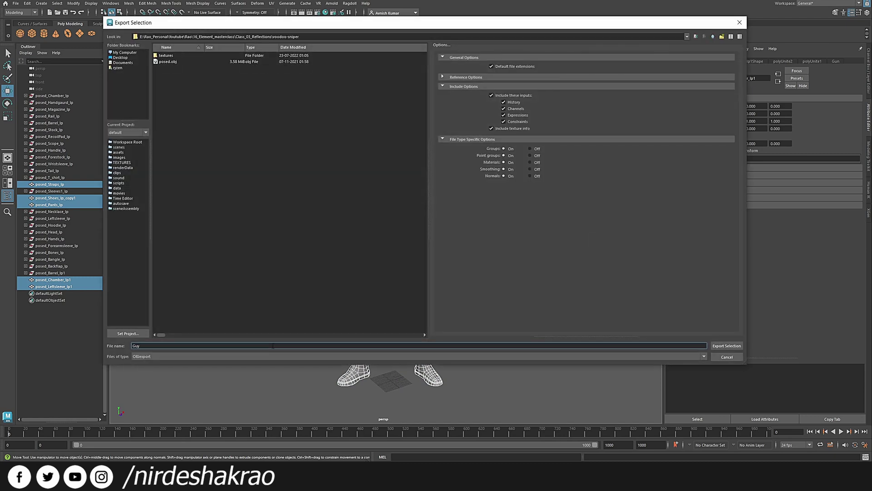
click(729, 345)
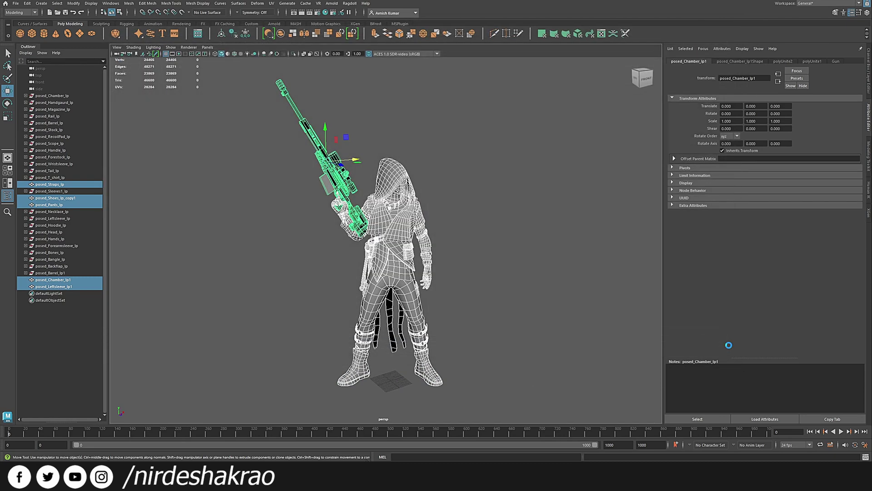
Switch to Element 3D's scene setup, get the MS Plugin window out of the way and replace the posed model with the Guy file
click(536, 211)
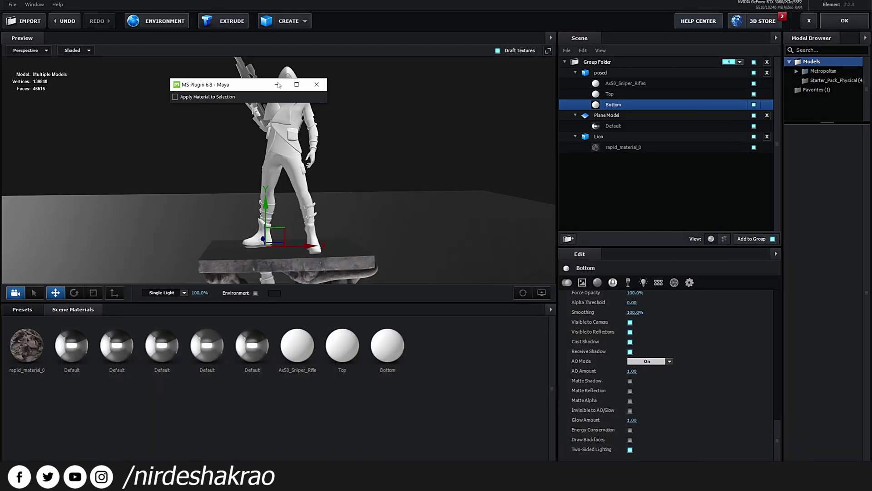
click(278, 85)
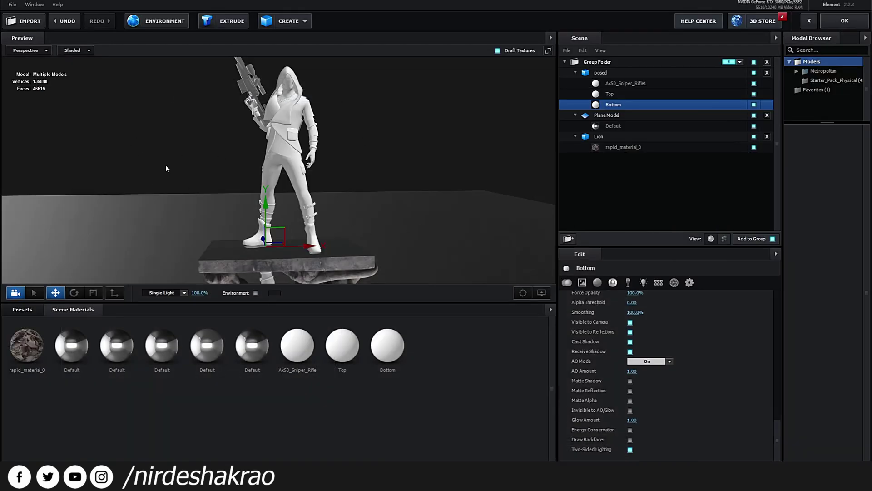
click(600, 73)
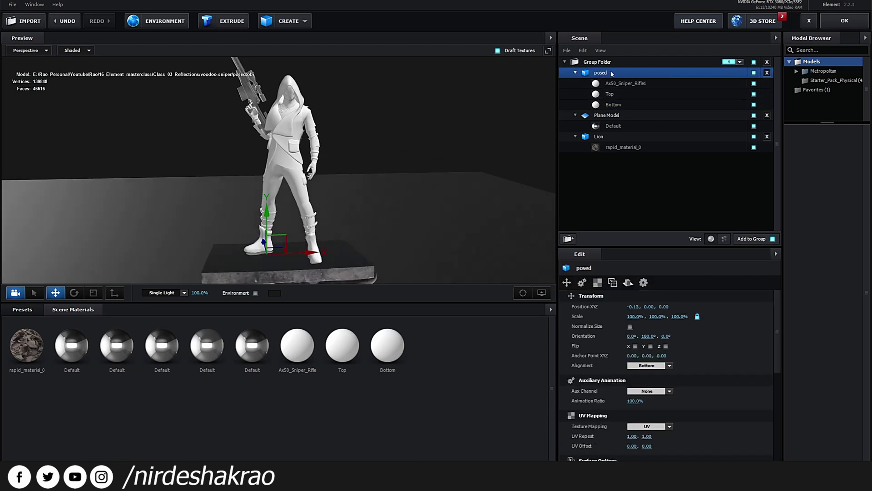
right_click(612, 73)
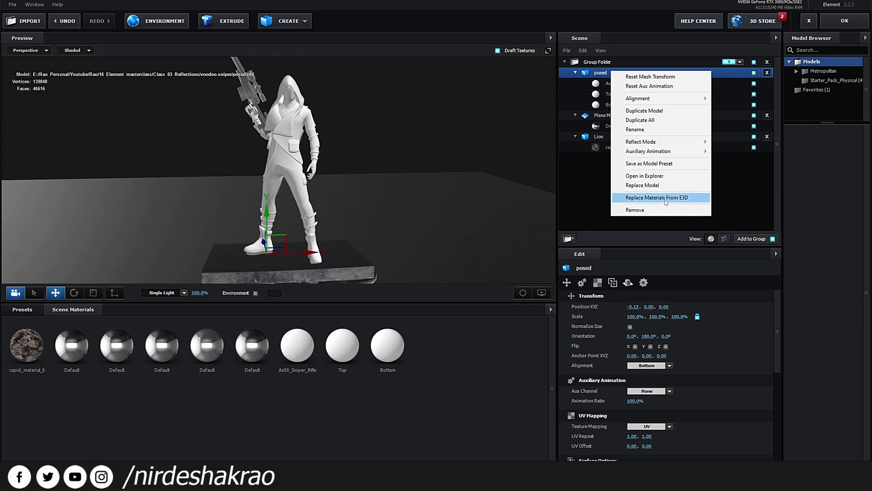
click(654, 186)
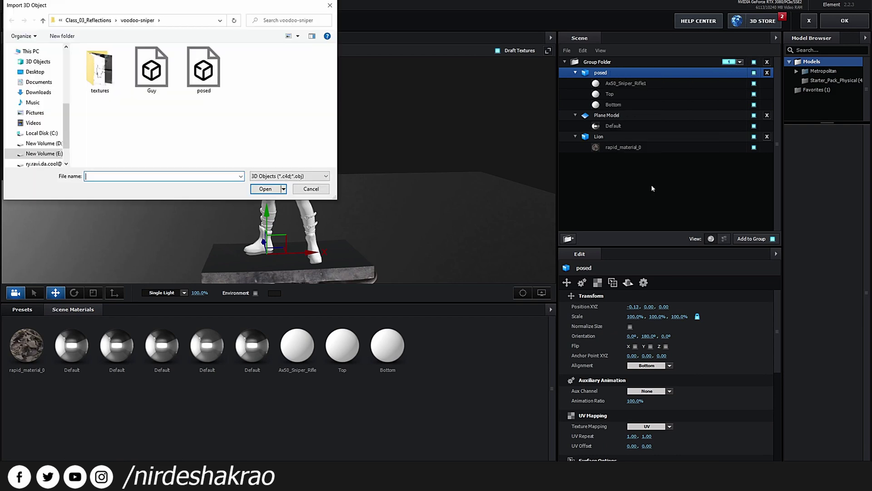
click(152, 70)
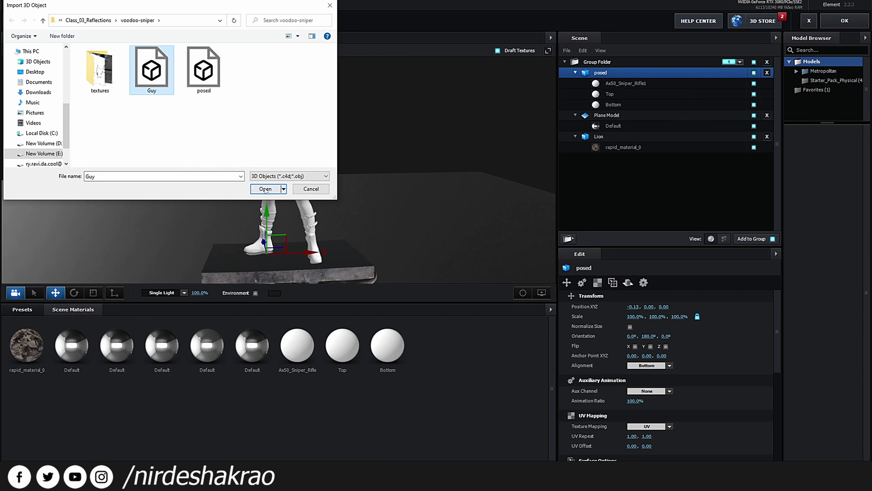
click(265, 189)
drag(367, 192, 388, 194)
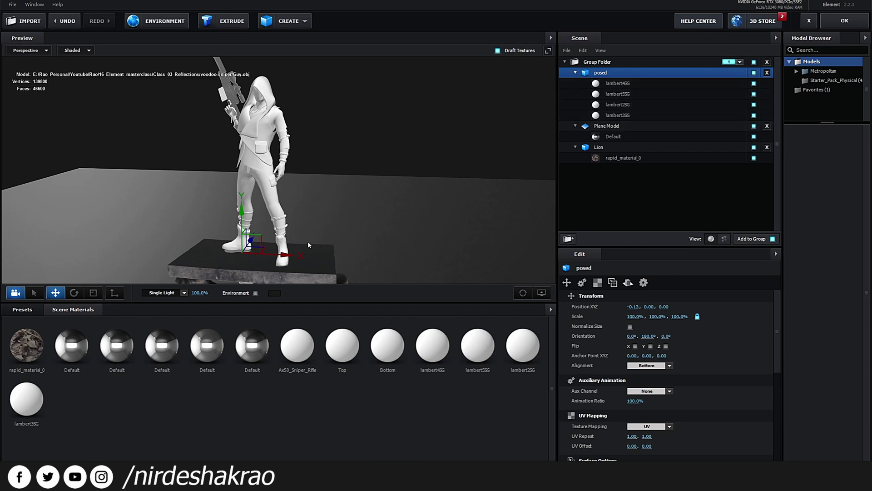
drag(295, 175, 259, 200)
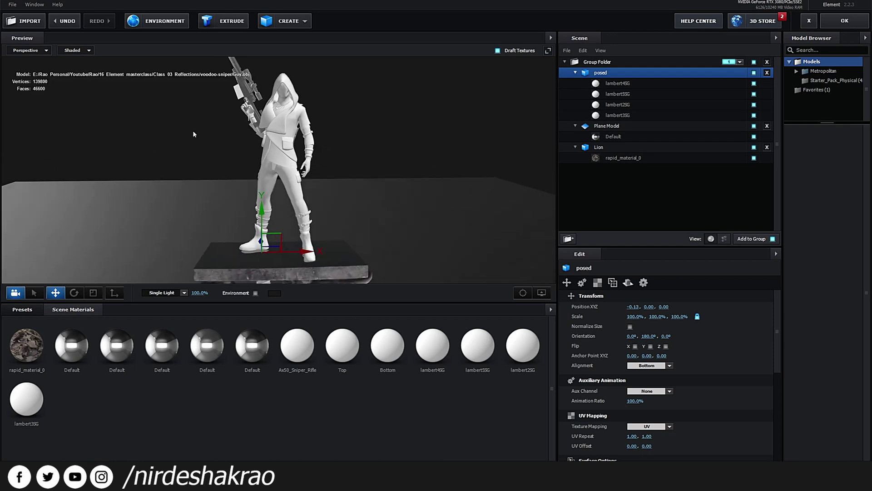
right_click(622, 73)
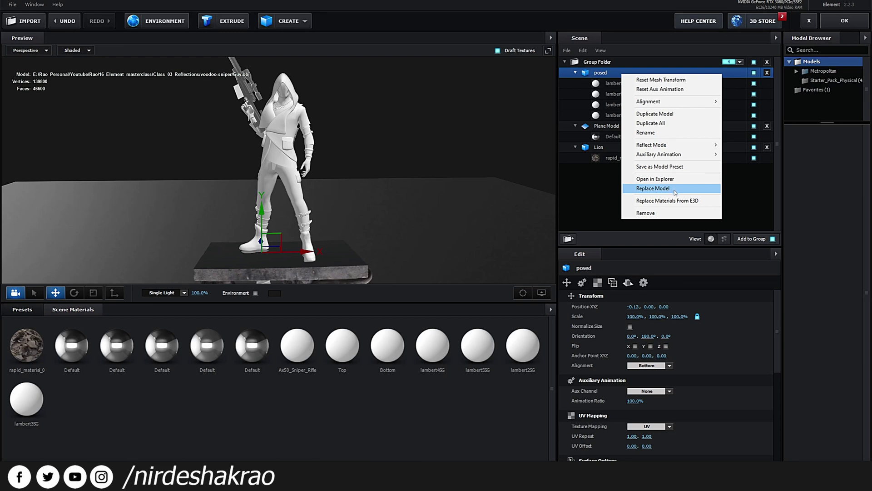
drag(404, 186, 416, 189)
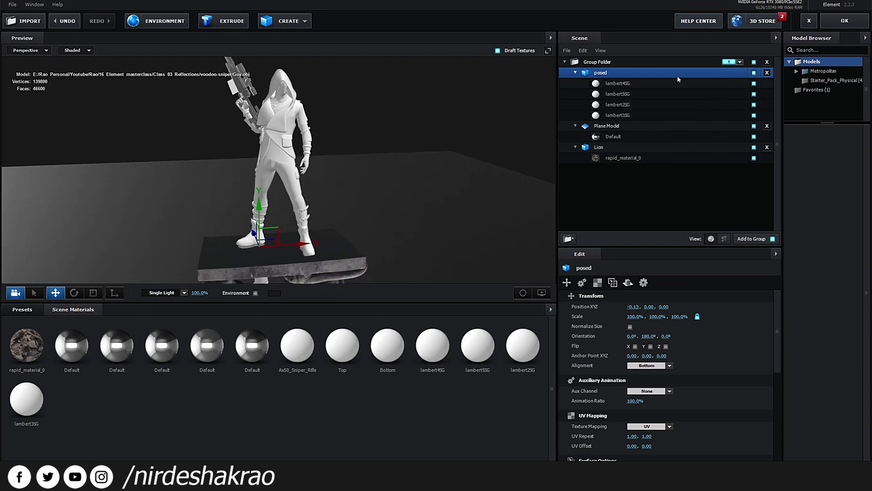
Toggle the visibility of material lambert4SG to identify its body part, and rename it as Lower
click(754, 84)
click(754, 84)
click(754, 83)
click(754, 84)
double_click(618, 84)
text(Lo)
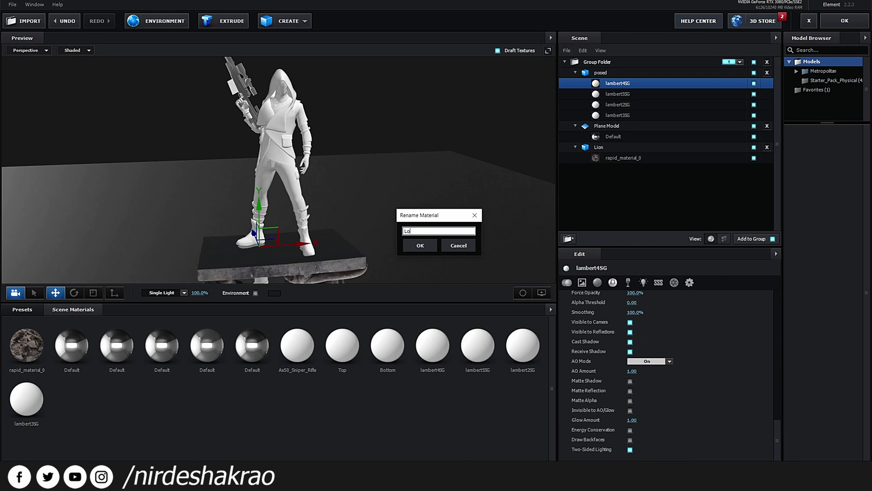
text(wer)
key(Return)
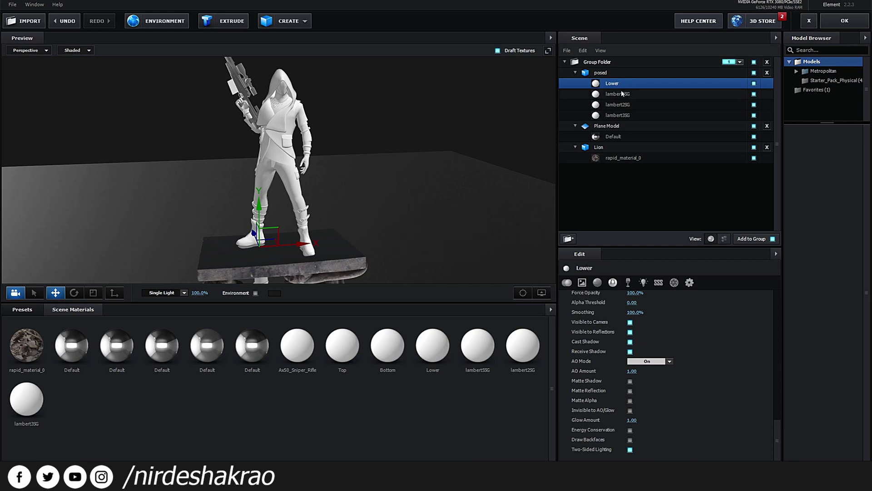
Identify the part using material lambert5SG by hiding and showing it, and rename the material as Shoes
double_click(618, 94)
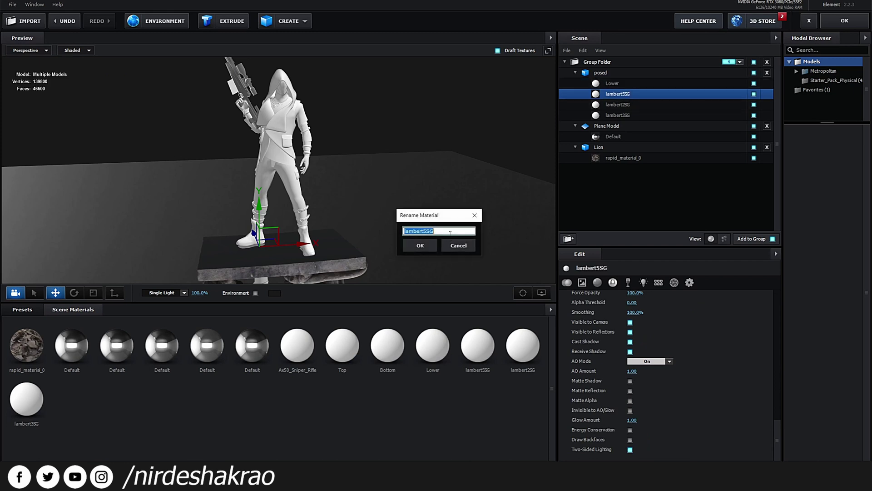
click(475, 215)
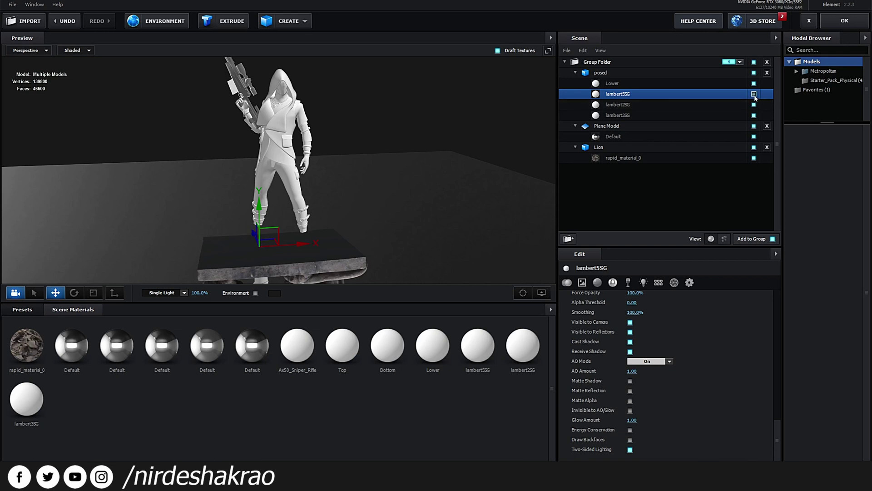
double_click(617, 94)
text(Shoes)
key(Return)
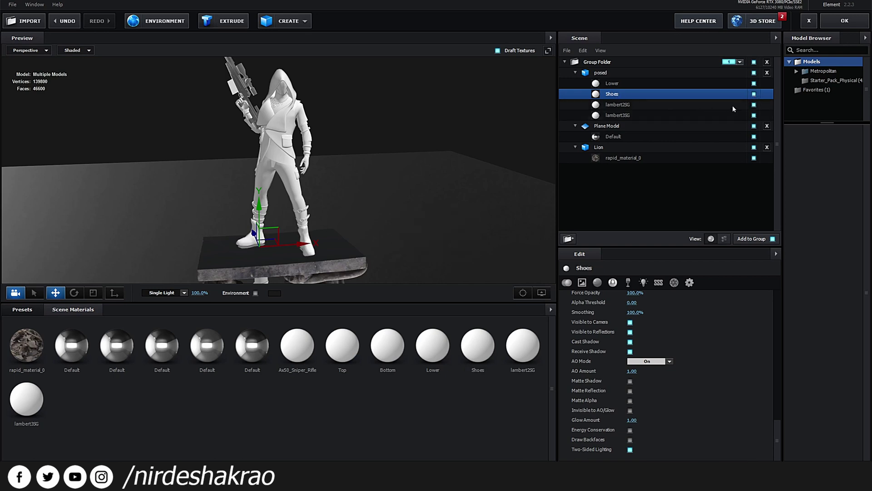
Hide and show material lambert2SG to identify its part, and rename it as Upper
click(754, 105)
click(753, 105)
double_click(638, 107)
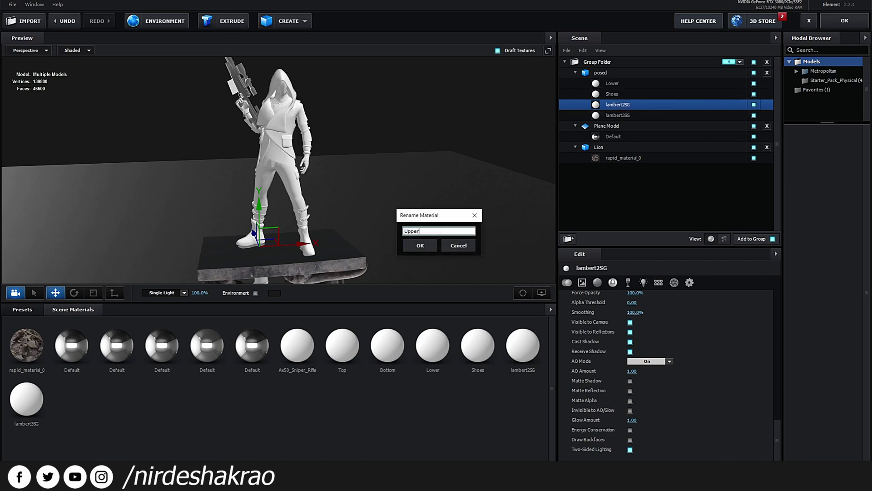
key(Return)
Check which part uses material lambert3SG by toggling its visibility, and rename the material as Gun
click(753, 115)
click(754, 116)
double_click(645, 126)
click(475, 215)
double_click(636, 114)
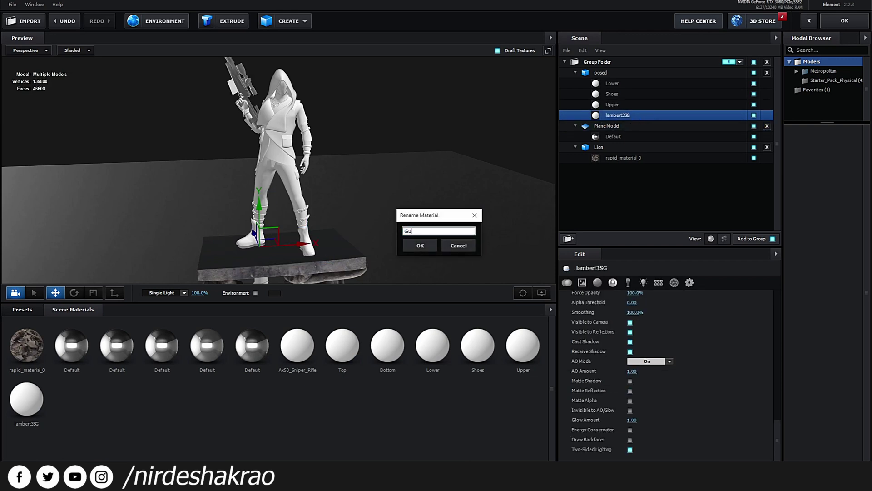
key(Return)
Load 1002_albedo_Bottom.jpg as the diffuse texture of the sniper's Lower material
drag(325, 177, 346, 209)
click(609, 84)
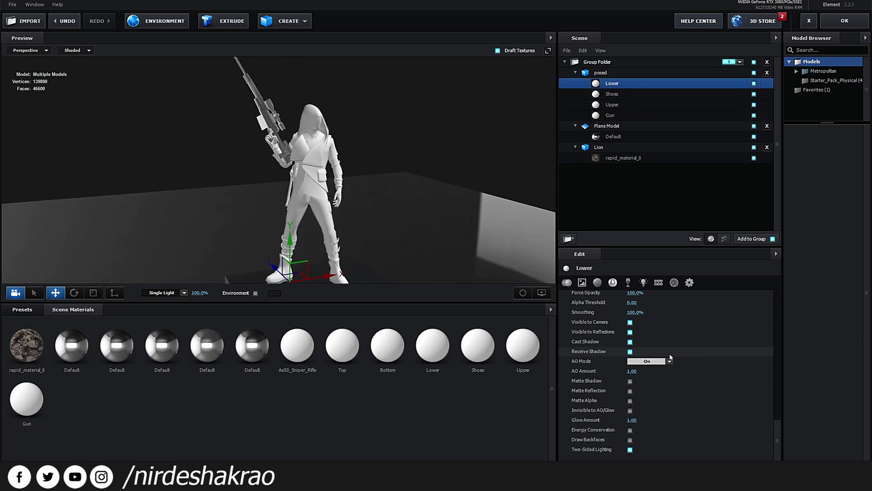
scroll(691, 402, up, 3)
scroll(690, 401, up, 5)
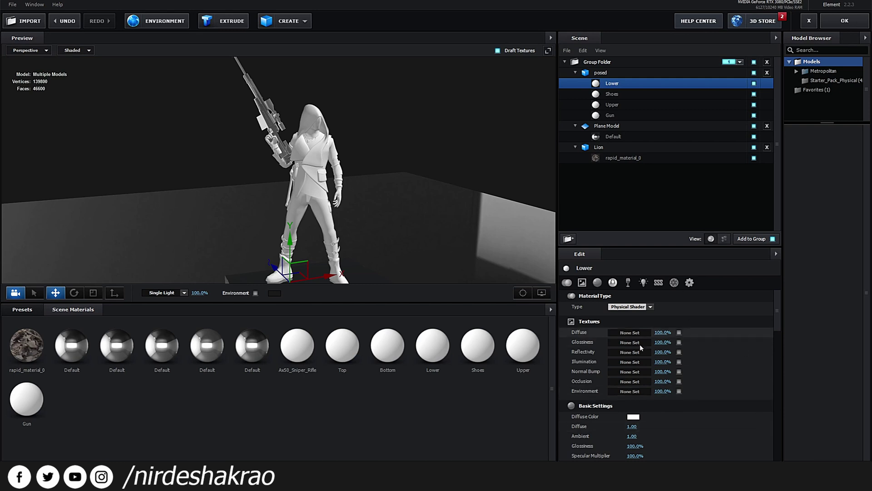
click(629, 332)
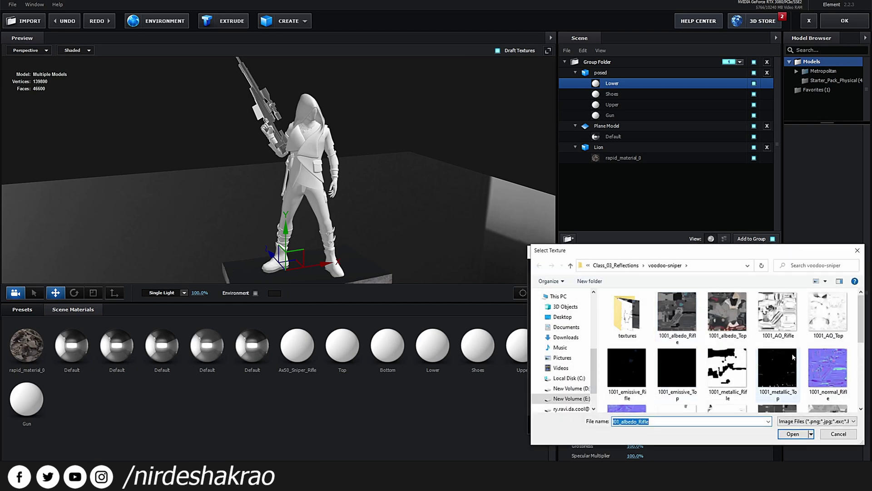
scroll(793, 358, down, 5)
click(629, 320)
double_click(629, 320)
click(751, 425)
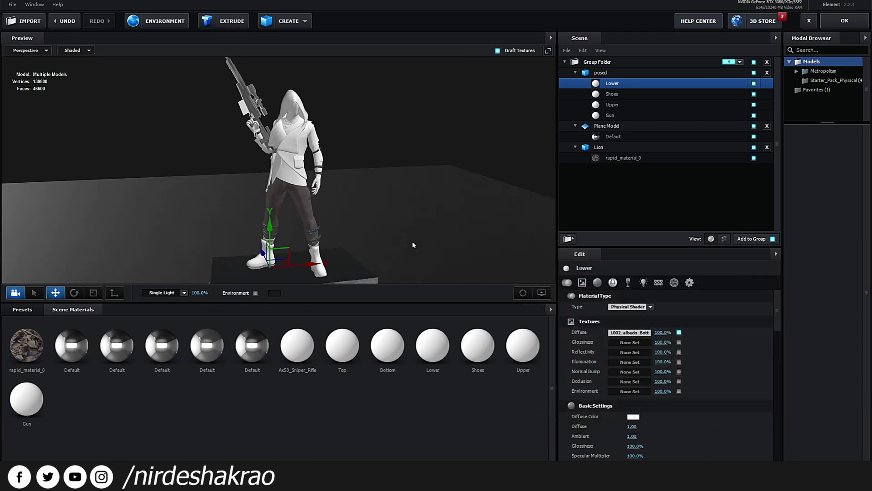
drag(417, 244, 428, 248)
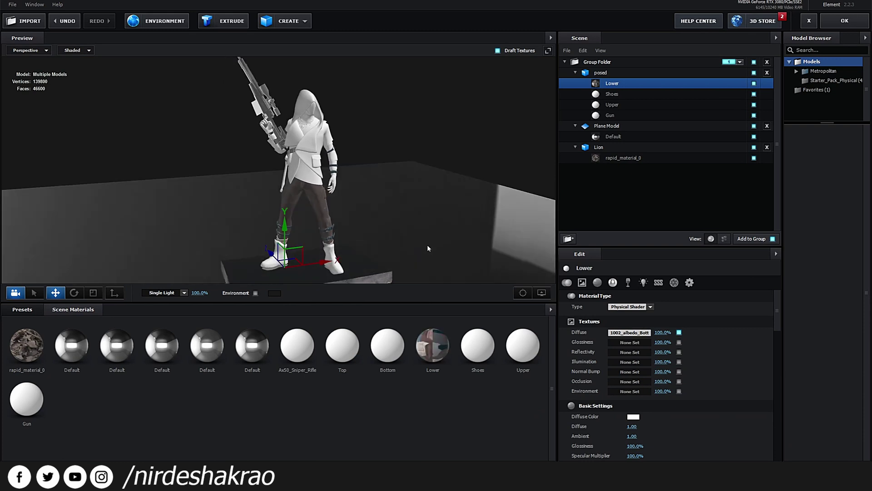
Assign 1002_albedo_Bottom.jpg to the diffuse channel of the Shoes material
click(621, 94)
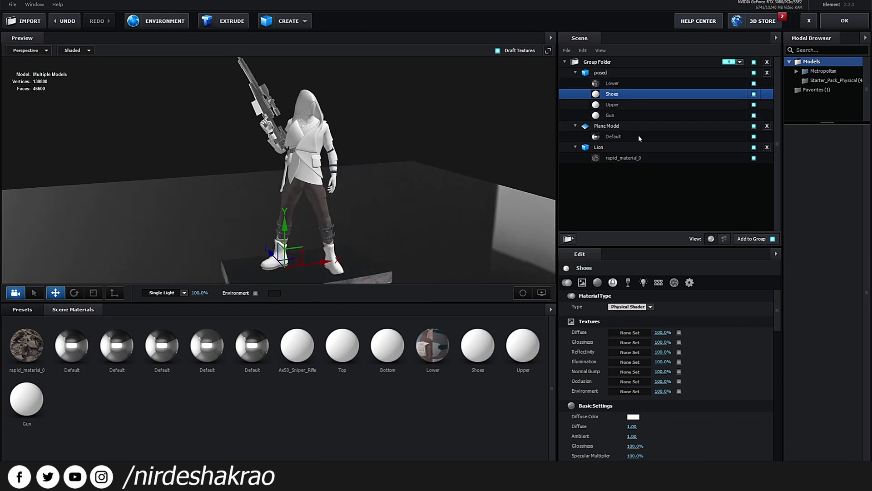
click(635, 336)
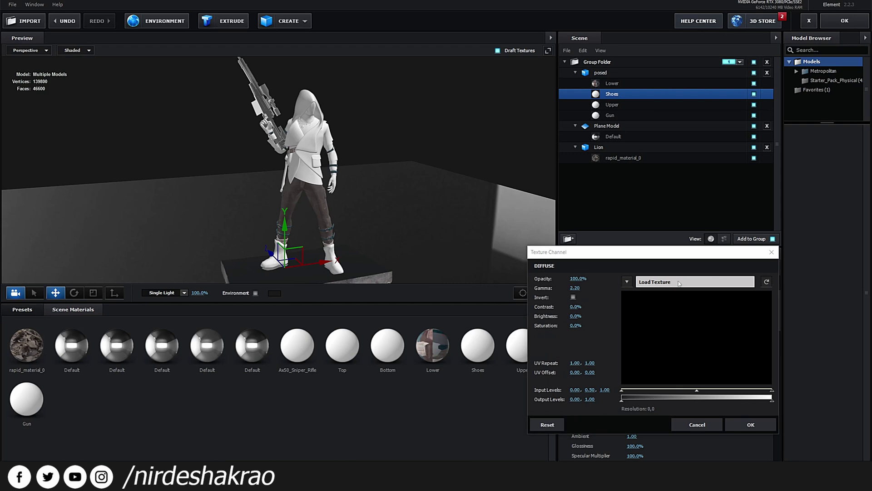
scroll(682, 291, down, 3)
double_click(630, 321)
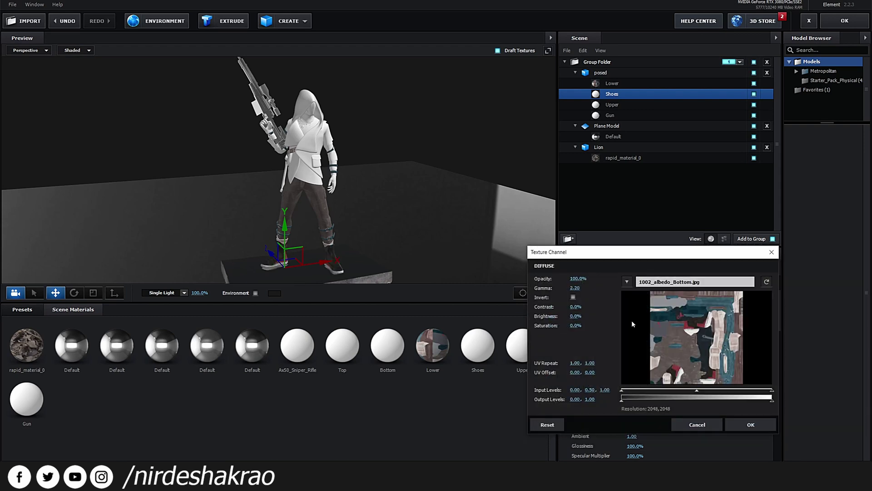
click(750, 425)
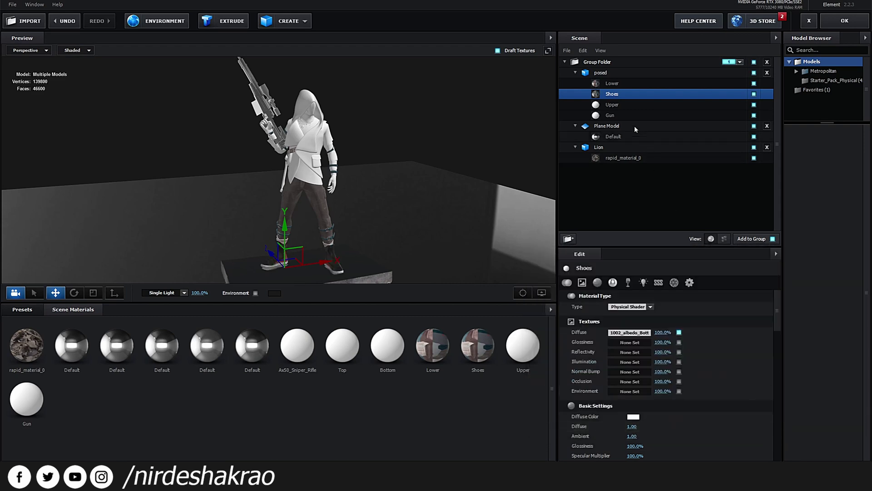
Set the Upper material's diffuse texture to 1001_albedo_Top.jpg, accepting the downscaling to fit 2048x2048
click(620, 113)
click(619, 105)
click(631, 332)
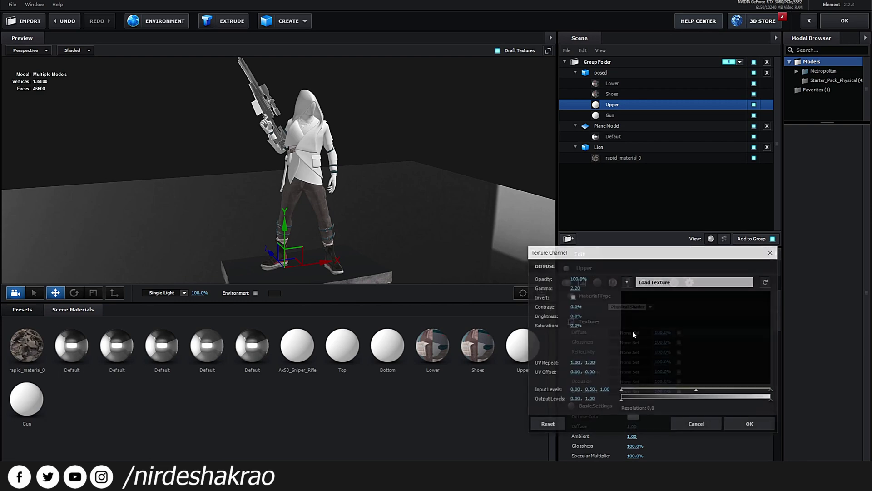
click(694, 282)
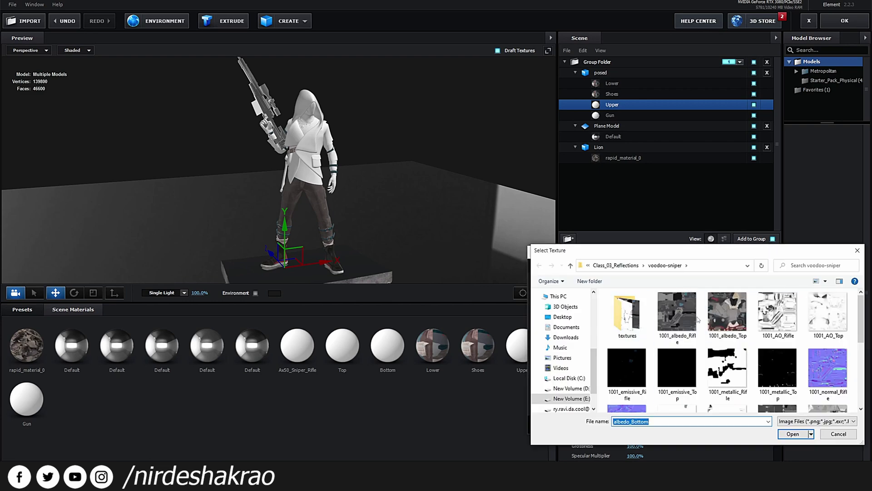
double_click(734, 317)
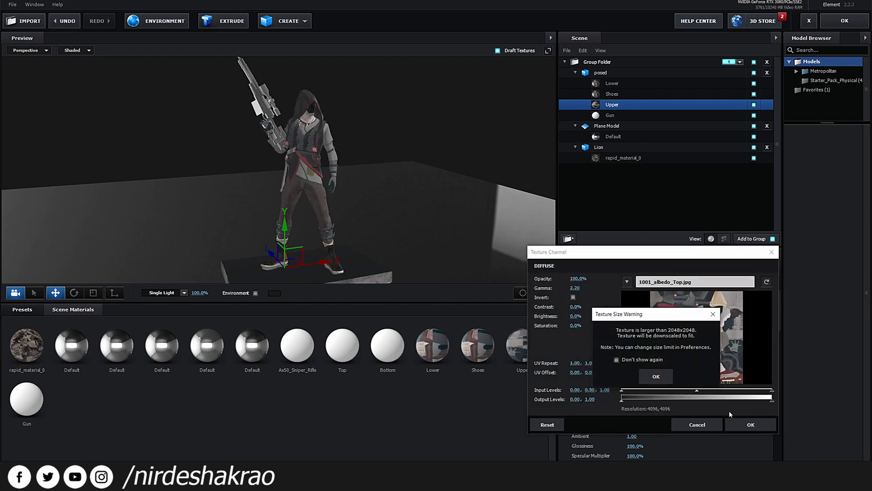
click(656, 376)
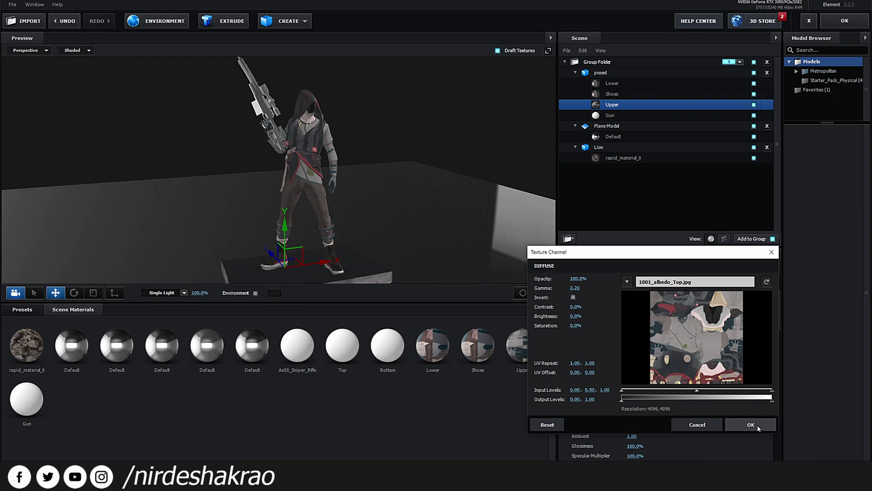
click(751, 424)
Apply 1001_albedo_Rifle.jpg as the diffuse texture of the Gun material
click(619, 116)
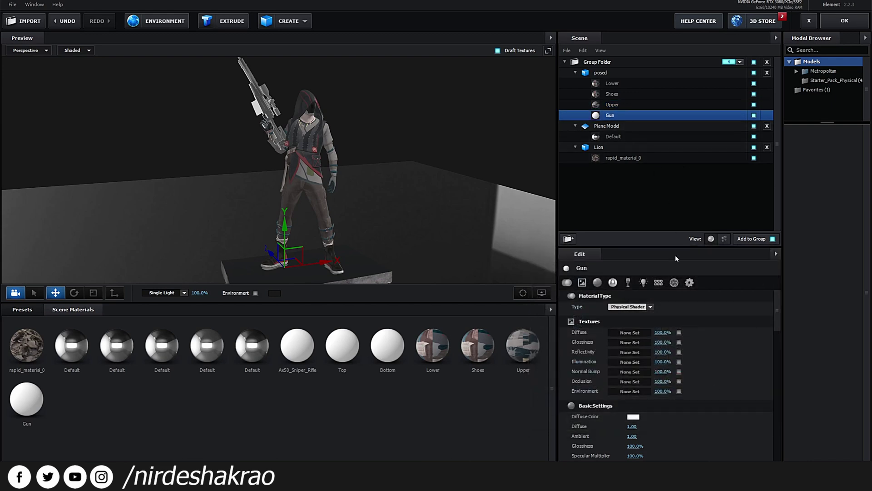
click(638, 333)
click(666, 281)
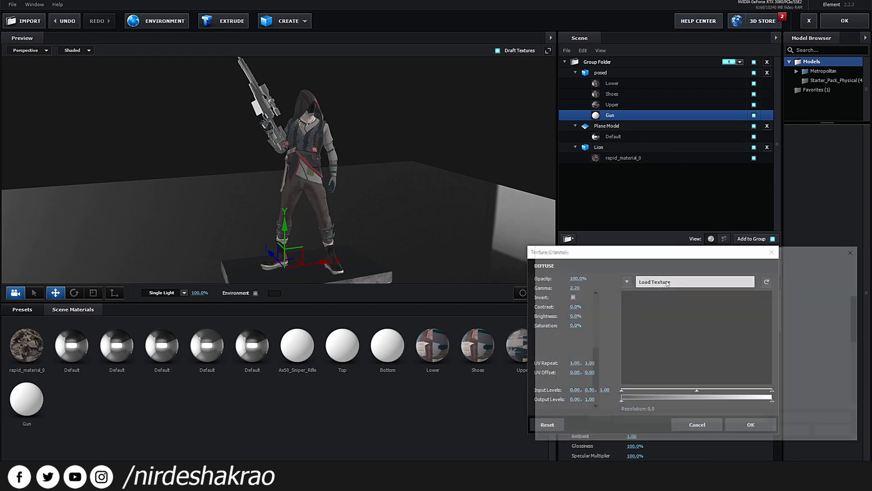
double_click(679, 318)
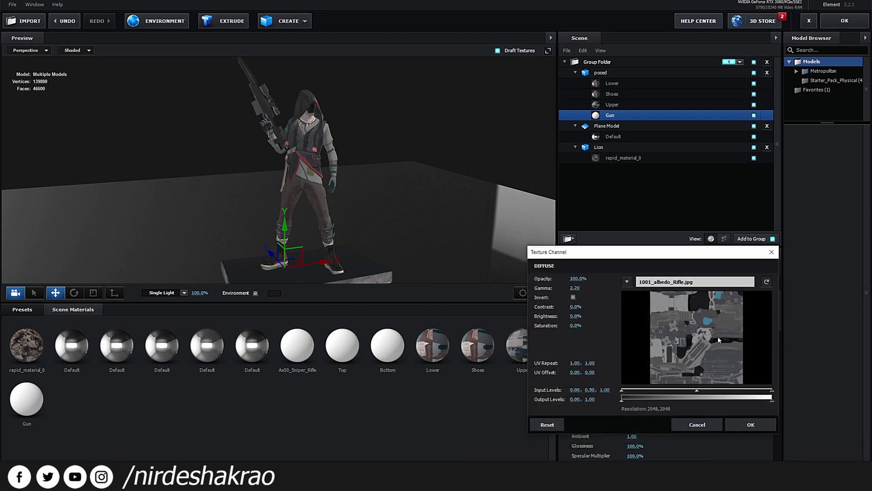
click(747, 424)
drag(413, 217, 304, 222)
scroll(304, 222, down, 3)
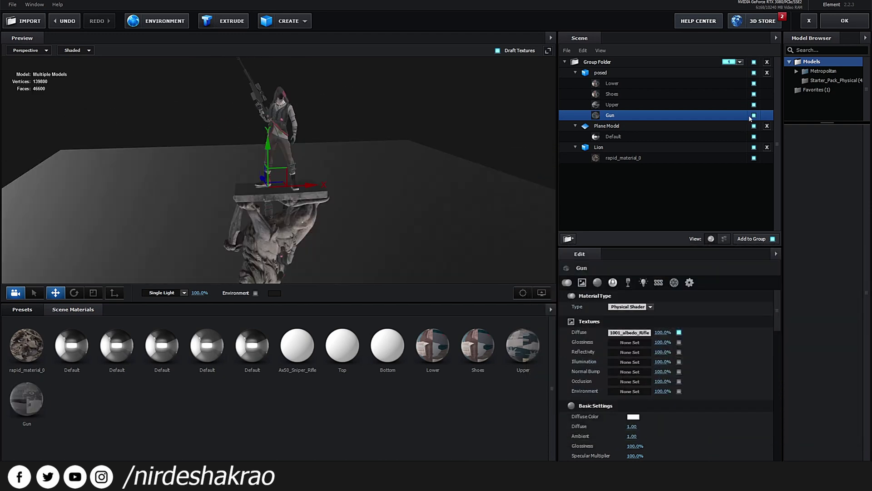
Hide the sniper's material parts one after another to check the separation, and show them all again
click(754, 116)
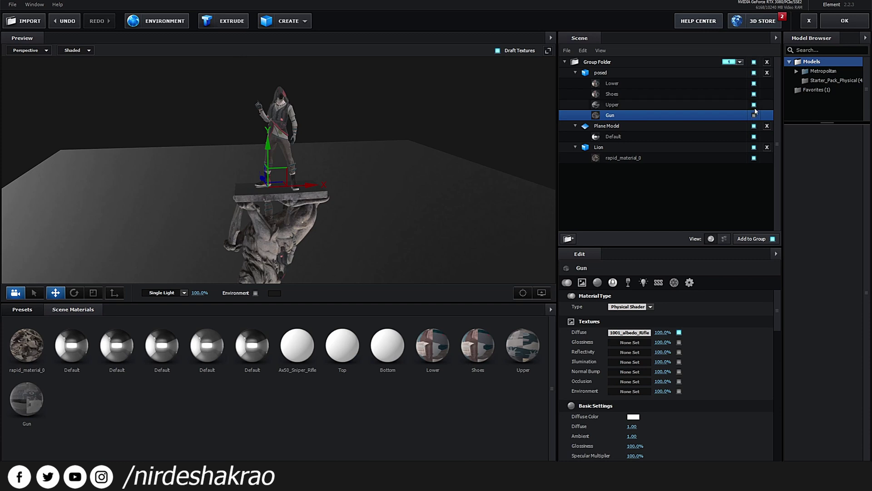
click(754, 104)
click(754, 105)
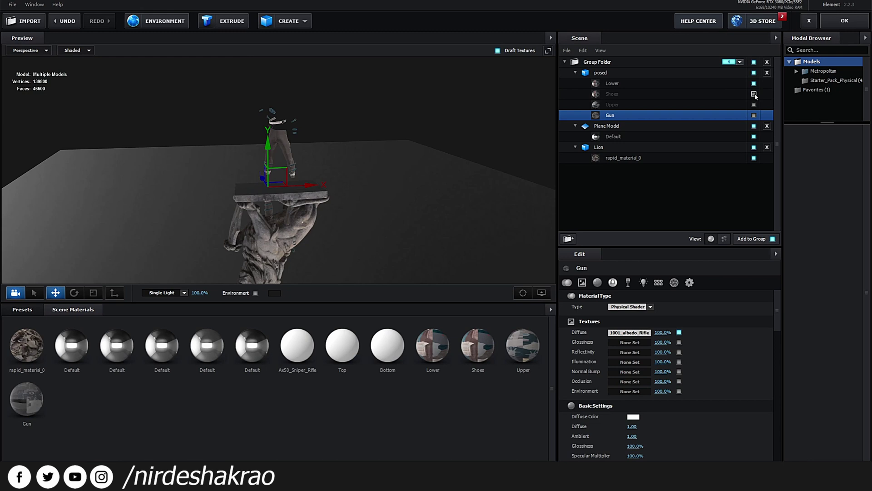
click(754, 84)
click(754, 83)
click(754, 105)
click(754, 116)
drag(515, 180, 388, 224)
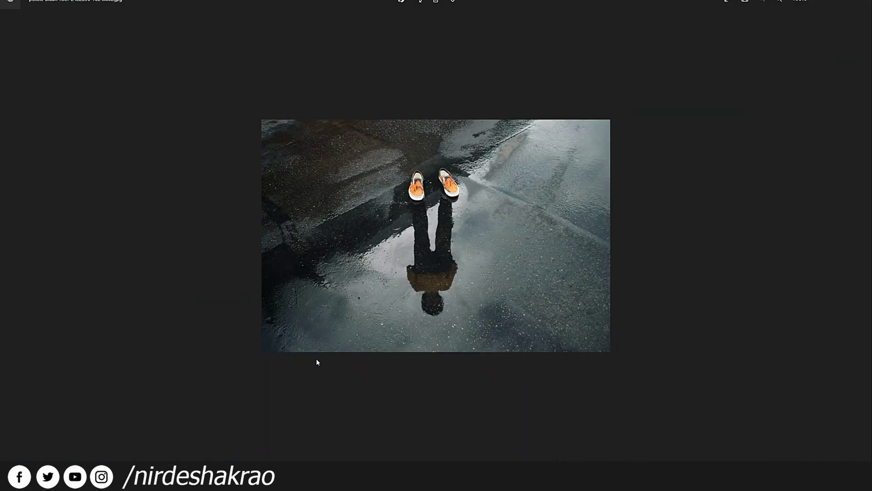
Examine the reference photo of empty shoes on wet ground with a person's reflection below them
scroll(317, 362, up, 2)
drag(294, 338, 296, 347)
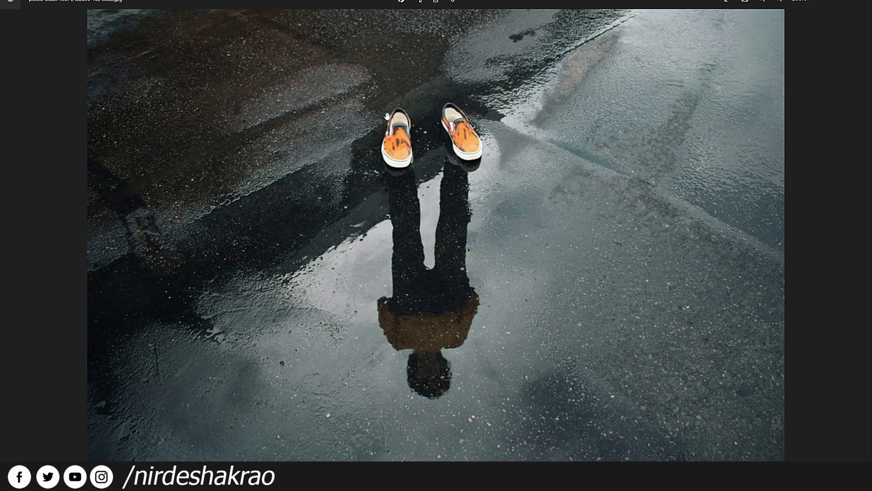
drag(468, 207, 498, 246)
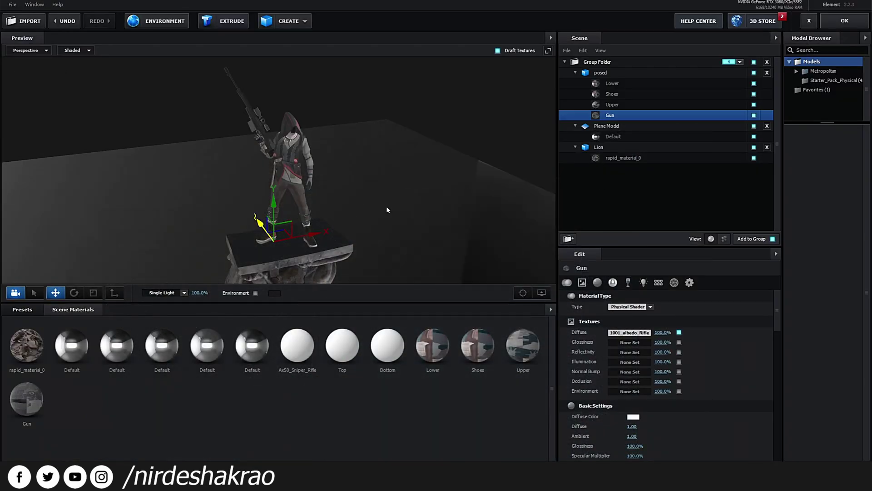
Hide the Lion model so only the sniper stands on the reflective plane
drag(386, 206, 404, 188)
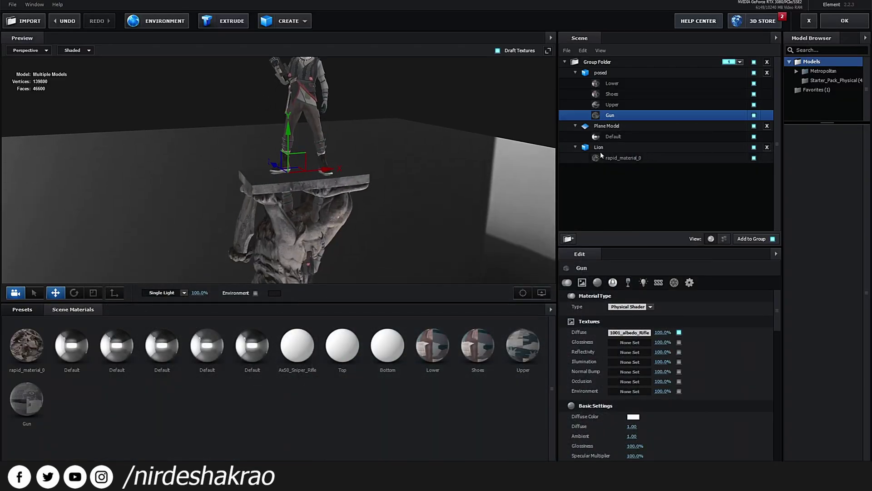
click(754, 147)
mouse_move(426, 206)
mouse_down()
mouse_move(407, 171)
mouse_move(339, 211)
mouse_move(344, 167)
mouse_move(334, 184)
mouse_move(337, 216)
mouse_move(326, 211)
mouse_move(313, 201)
mouse_move(329, 135)
mouse_move(323, 209)
mouse_move(345, 203)
mouse_move(338, 181)
mouse_move(350, 244)
mouse_move(380, 252)
mouse_move(437, 207)
mouse_up()
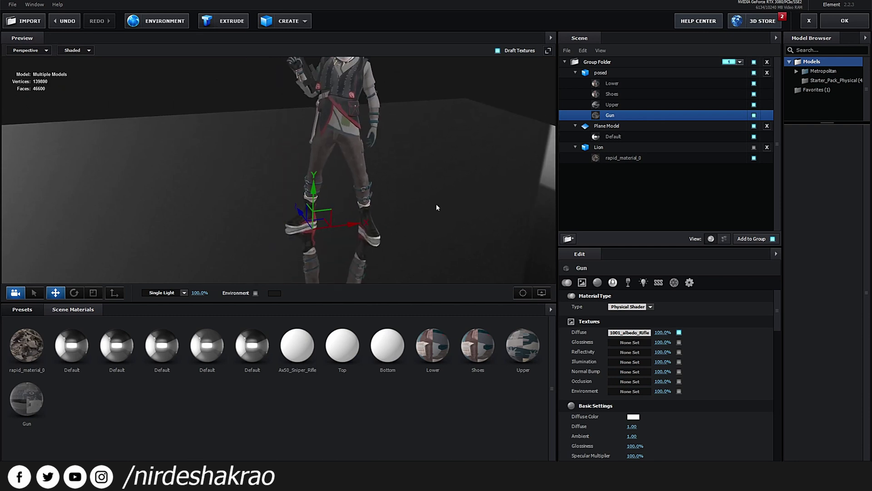
Make the Lower material invisible to the camera while keeping it visible to reflections
click(657, 84)
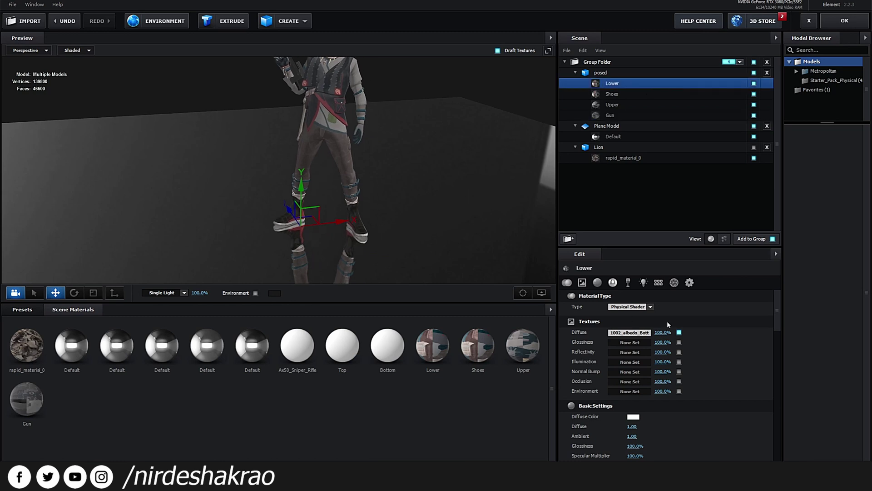
scroll(667, 321, down, 10)
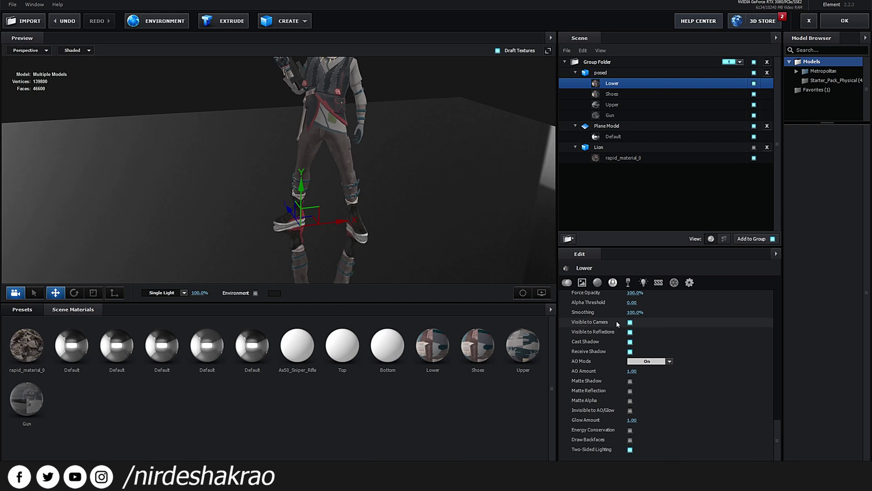
click(629, 322)
middle_drag(359, 277, 356, 223)
drag(356, 223, 343, 252)
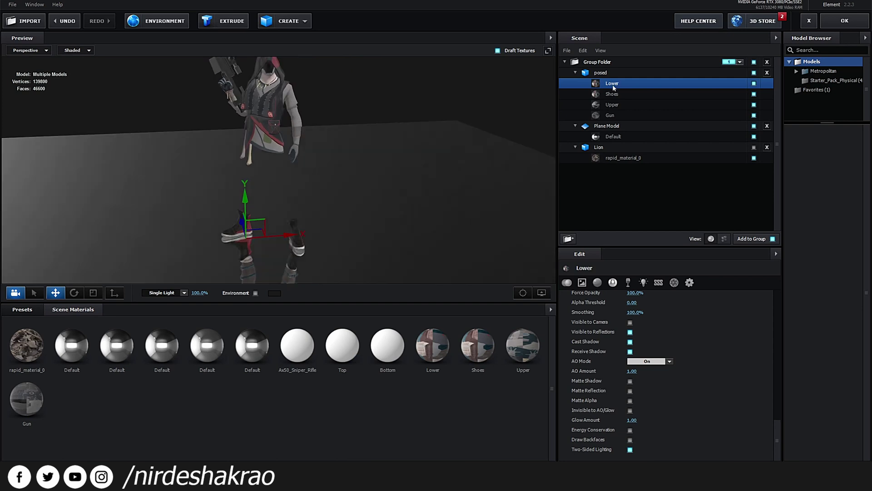
Disable Visible to Camera for the Upper and Gun materials, leaving their reflections enabled
click(622, 105)
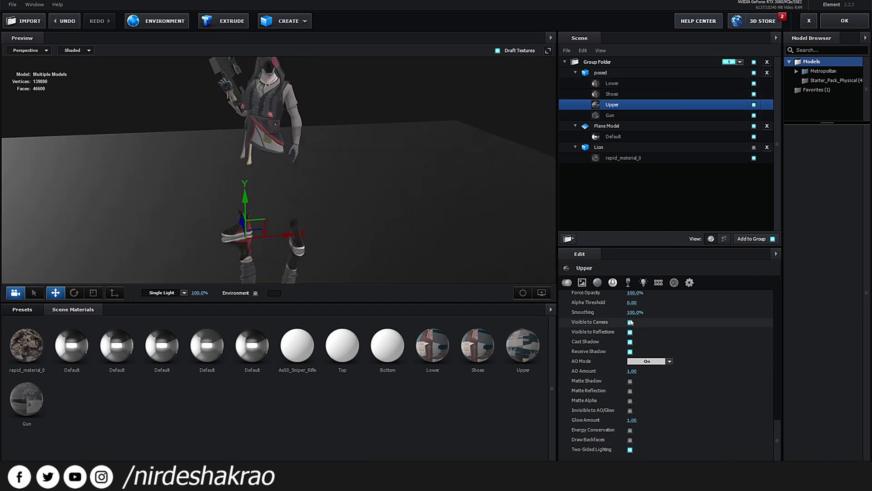
click(630, 322)
click(612, 114)
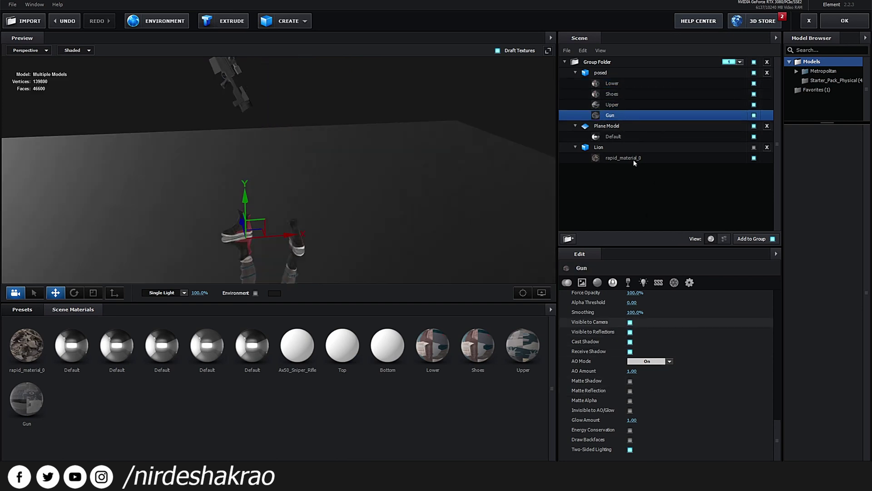
click(630, 322)
drag(436, 273, 346, 232)
drag(285, 190, 261, 196)
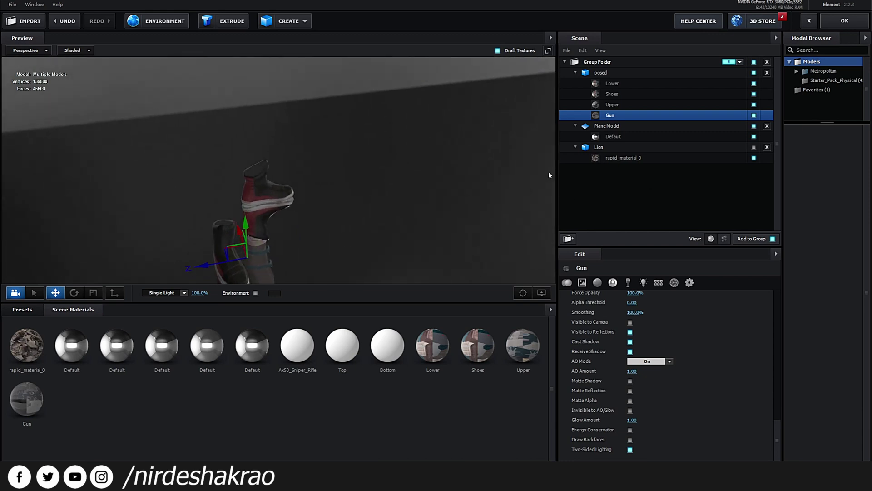
Enable Draw Backfaces on the Shoes material so the insides of the shoes are rendered
click(612, 94)
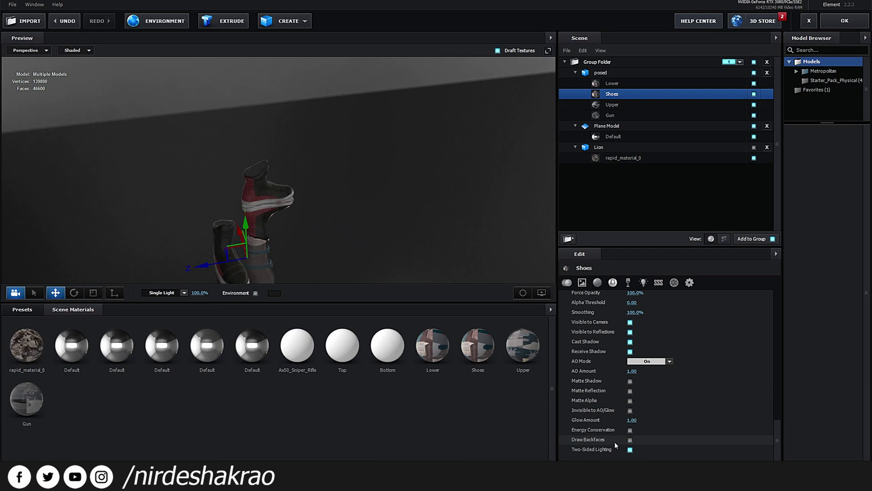
click(630, 440)
drag(255, 168, 240, 196)
drag(326, 209, 330, 248)
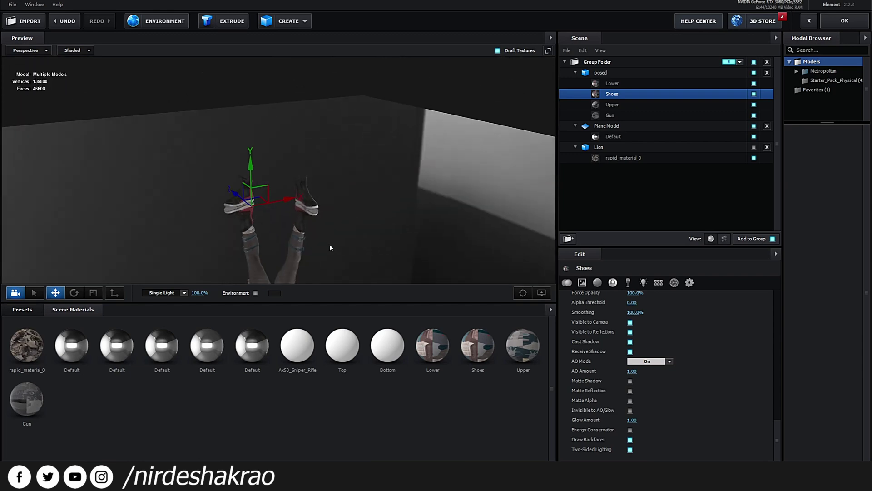
Apply the scene setup and inspect the shoes and their reflection in the After Effects composition
click(810, 27)
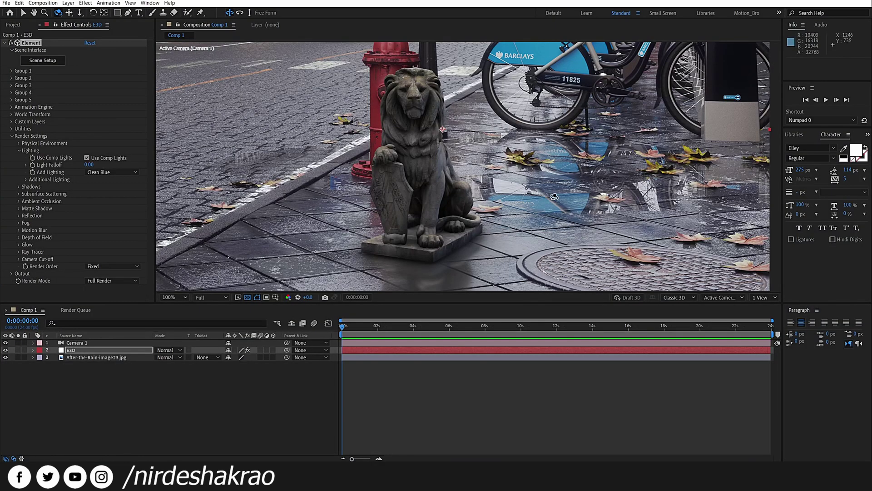
scroll(519, 209, down, 6)
scroll(519, 210, up, 4)
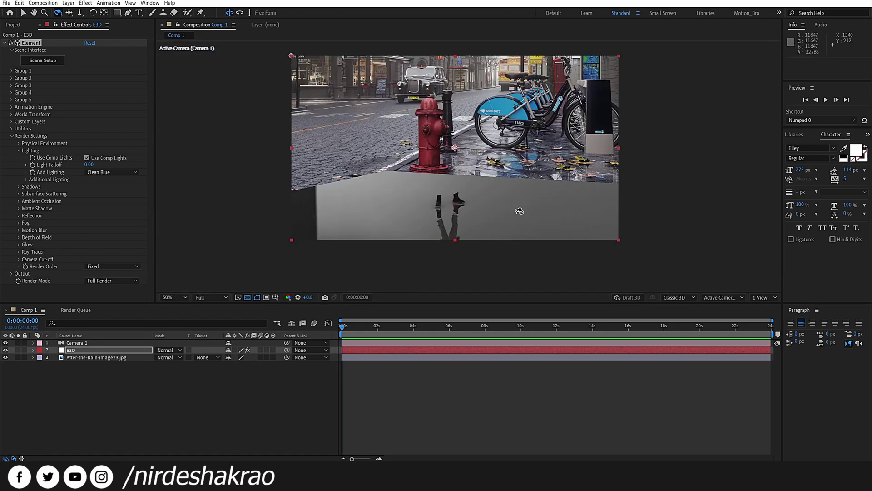
scroll(520, 211, up, 2)
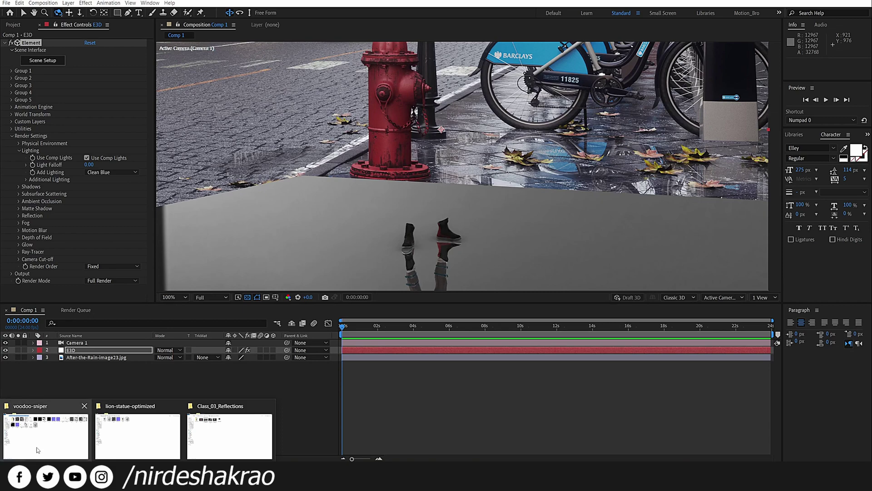
Add the night-time wet street photo from the Class_03_Reflections folder beneath the E3D layer and hide the E3D layer
click(232, 435)
drag(270, 78, 89, 364)
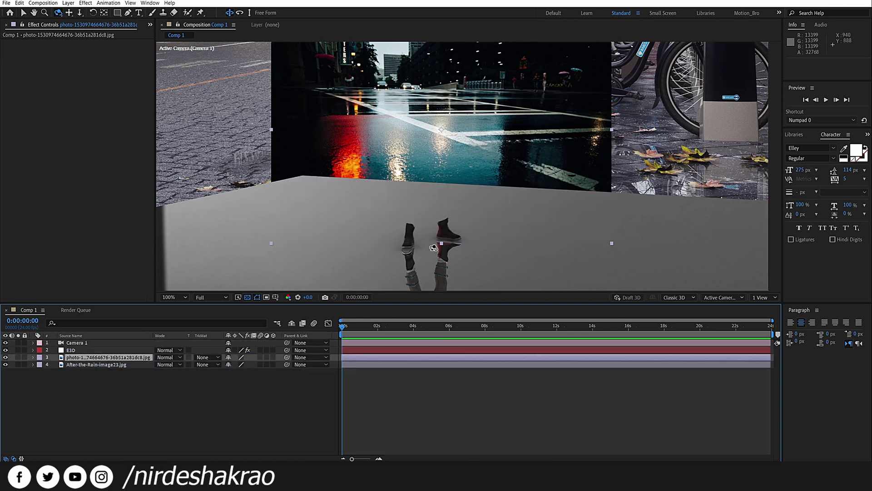
click(6, 352)
scroll(488, 226, down, 2)
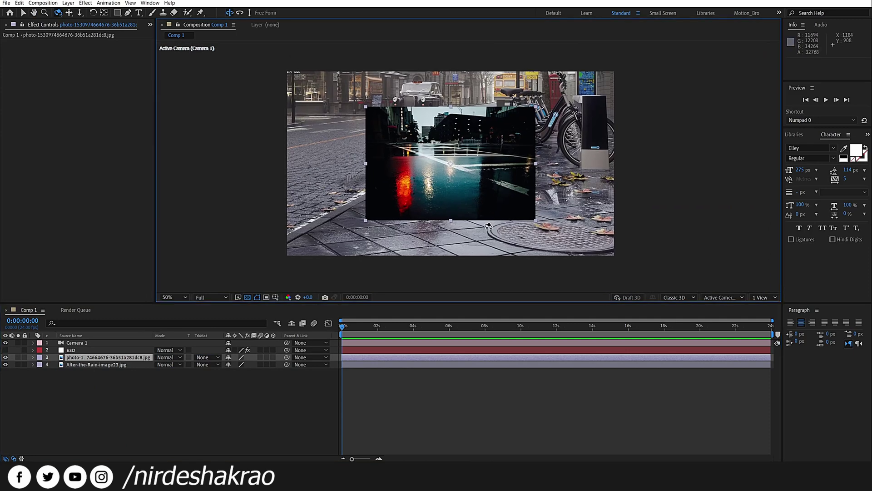
Scale the wet street photo to 354%, reposition it so the road fills the frame, and show the E3D layer again
key(s)
drag(236, 364, 279, 364)
key(v)
drag(416, 212, 371, 138)
click(5, 349)
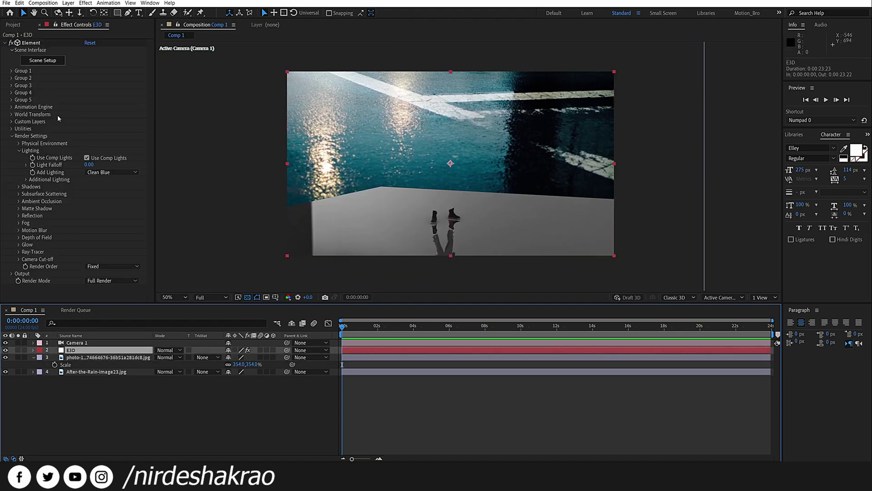
Enable Matte Shadow and Matte Reflection on the plane's Default material and apply the scene setup
click(39, 61)
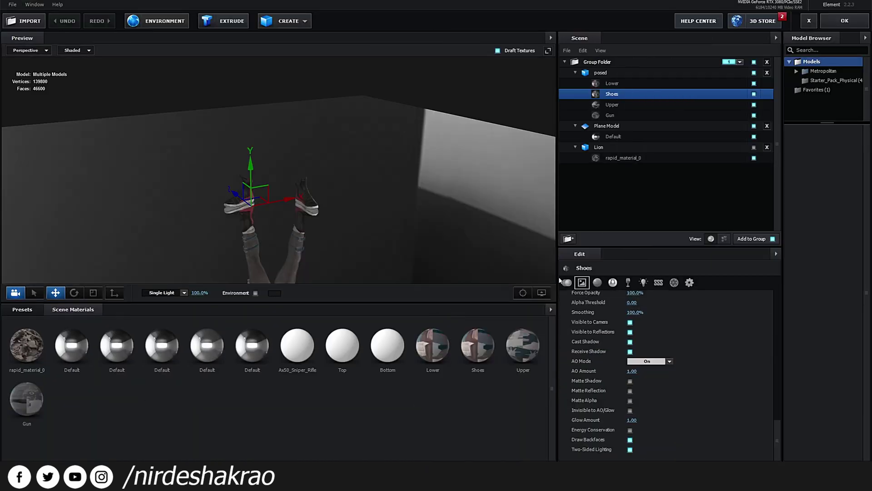
click(626, 136)
mouse_move(377, 230)
mouse_down()
mouse_move(367, 203)
mouse_move(370, 220)
mouse_up()
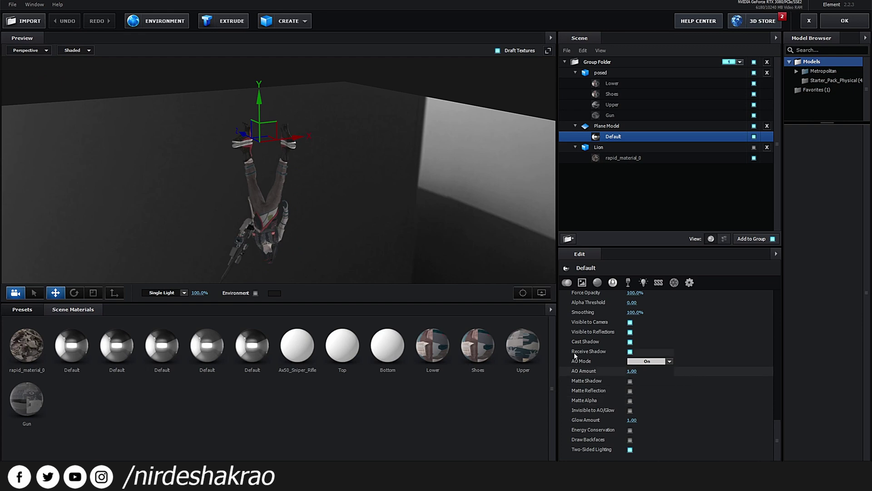
click(630, 380)
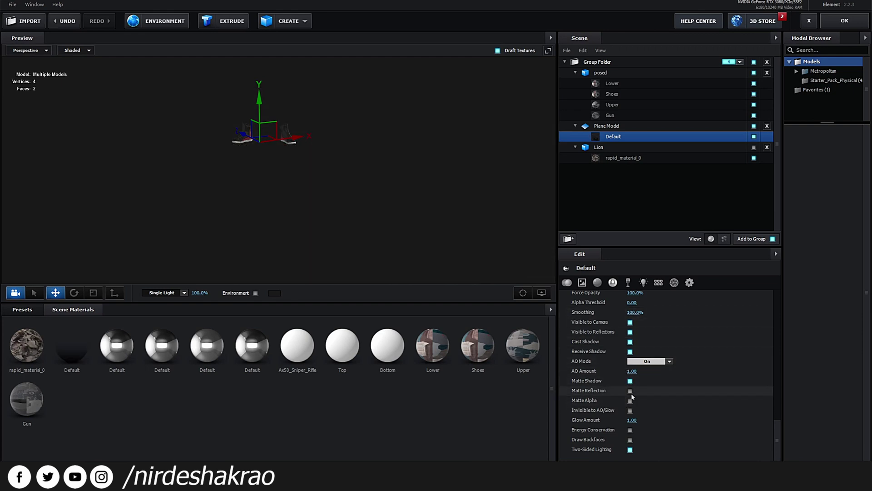
click(630, 391)
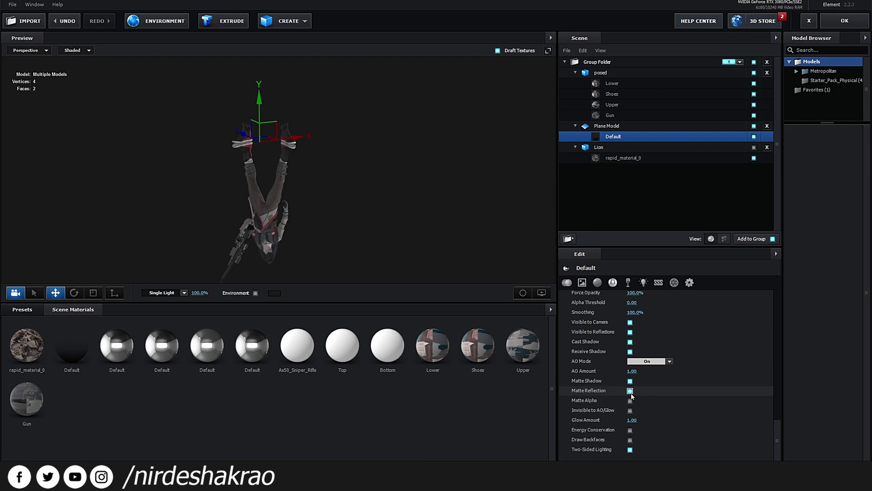
click(844, 20)
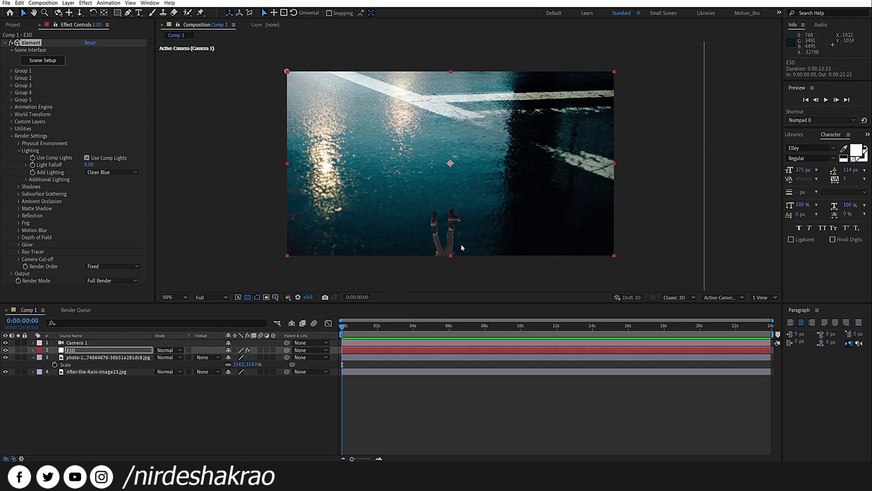
Orbit and move the camera to place the shoes and their reflection on the wet road
key(c)
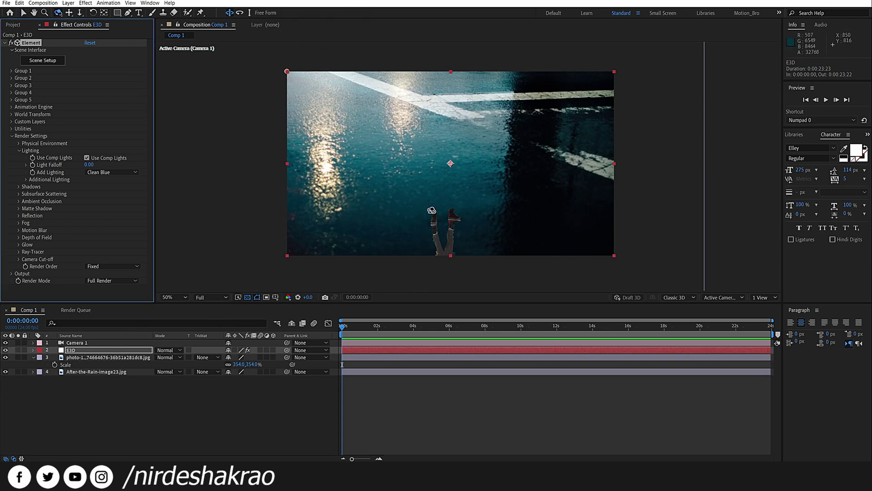
drag(434, 212, 392, 180)
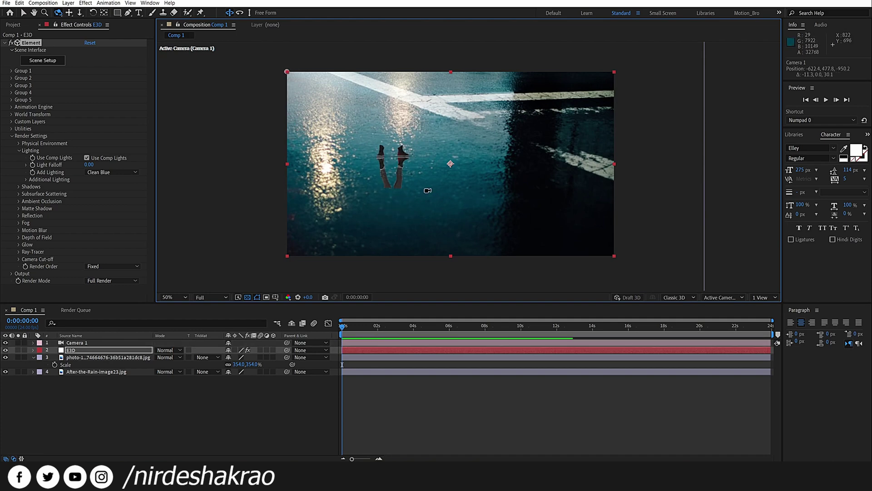
drag(427, 190, 425, 189)
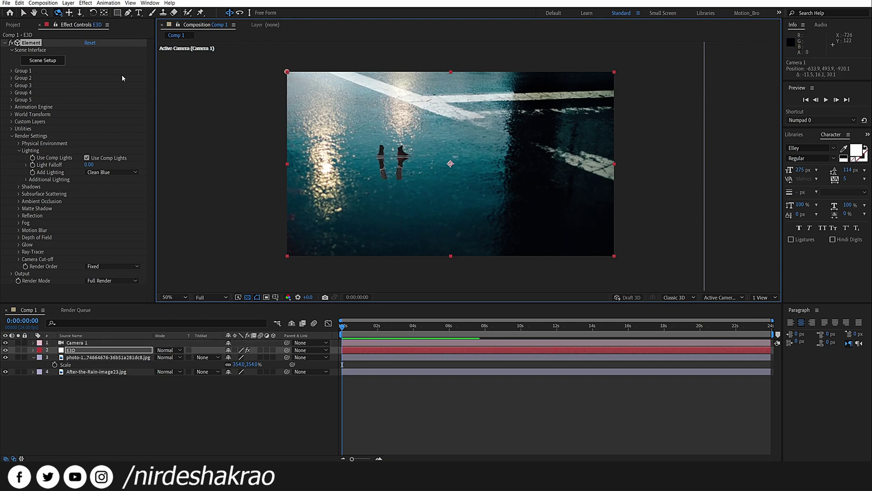
Turn off Matte Shadow and Matte Reflection on the plane's Default material and apply the scene setup
click(50, 61)
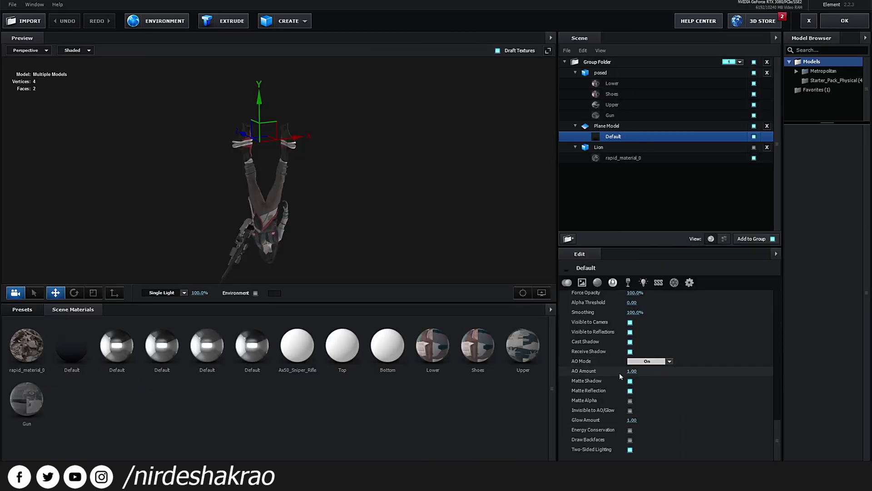
click(630, 380)
click(630, 391)
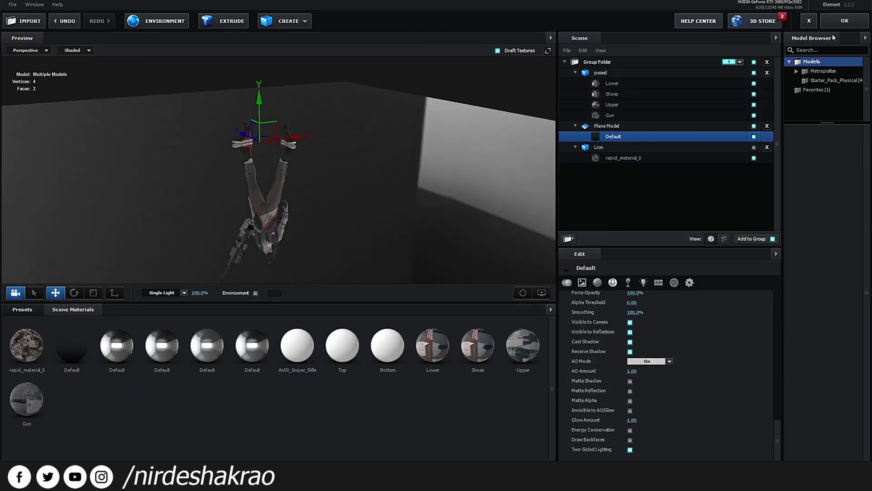
click(836, 22)
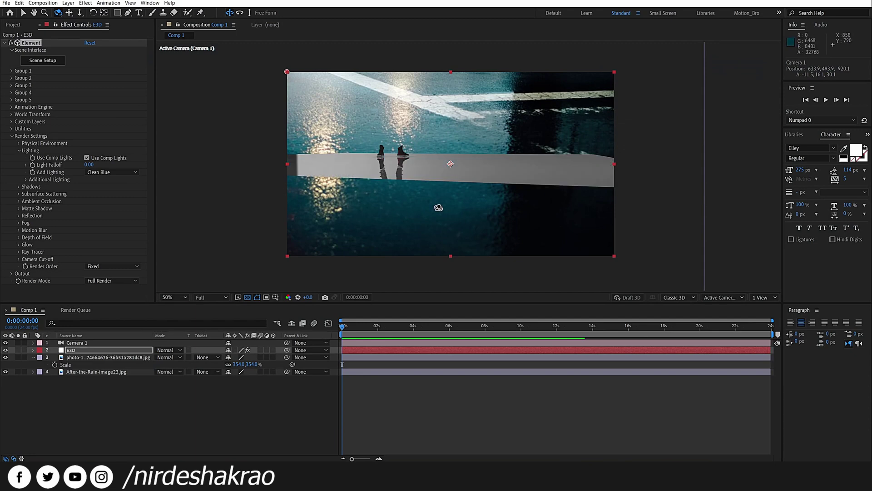
Orbit, pan and dolly the camera to frame the shoes and the sniper's reflection on the grey plane
drag(427, 189, 446, 195)
middle_drag(446, 195, 406, 135)
mouse_move(405, 135)
mouse_down()
mouse_move(412, 151)
mouse_move(403, 148)
mouse_up()
right_drag(397, 150, 320, 40)
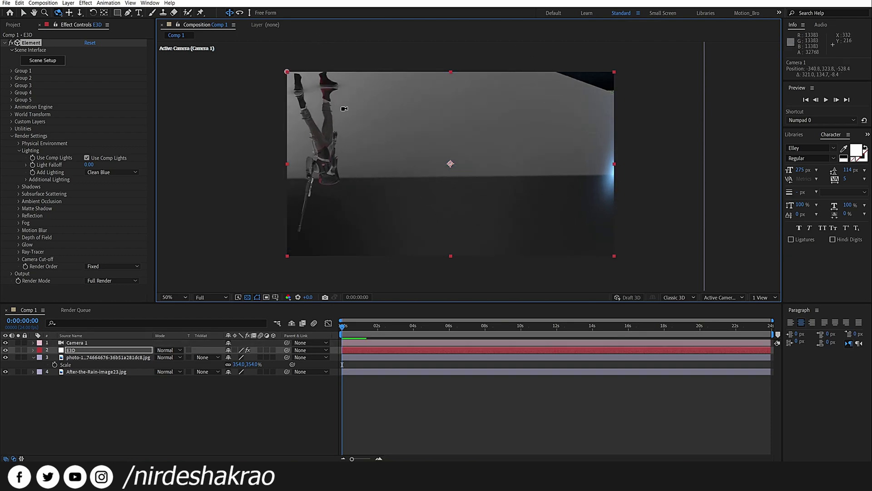
middle_drag(345, 109, 403, 164)
right_drag(422, 194, 381, 165)
mouse_move(396, 183)
middle_down()
mouse_move(396, 166)
mouse_move(398, 181)
middle_up()
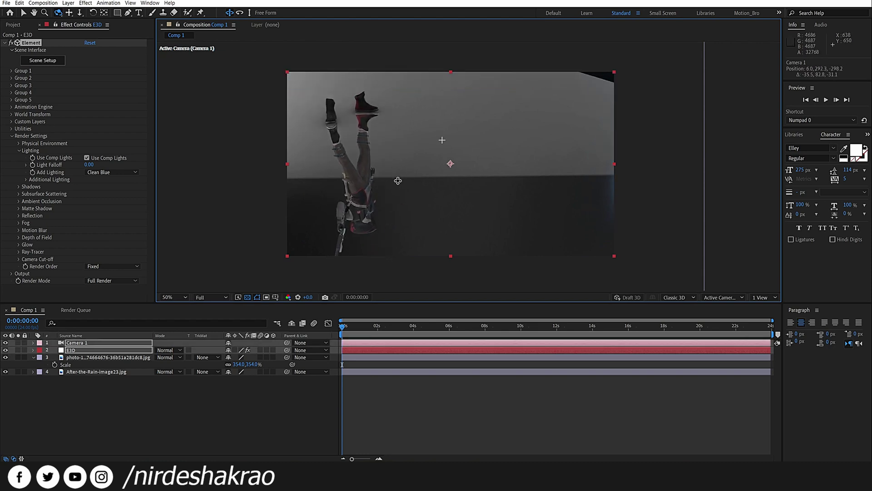
Re-enable Matte Shadow and Matte Reflection on the plane's Default material and apply the scene setup
click(45, 61)
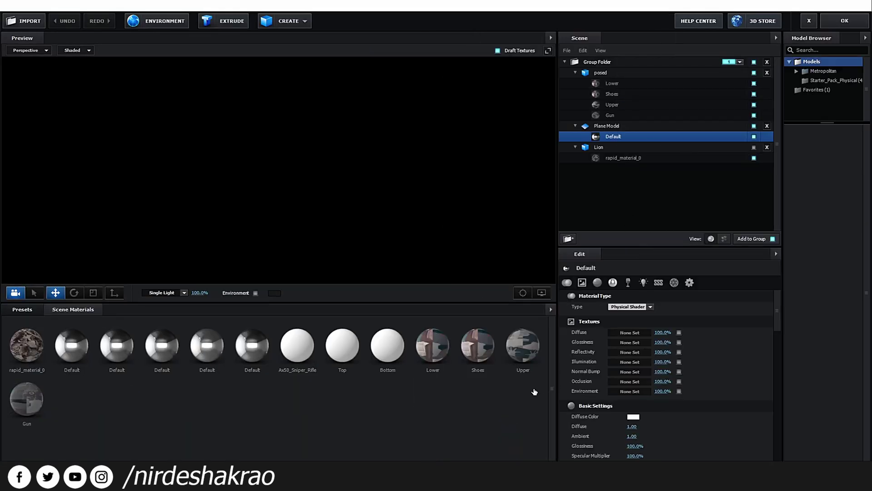
click(630, 381)
click(630, 390)
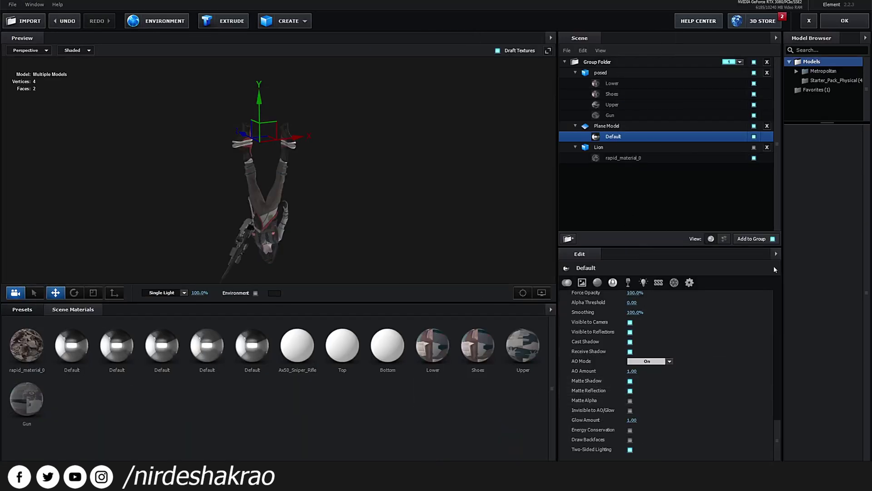
click(845, 21)
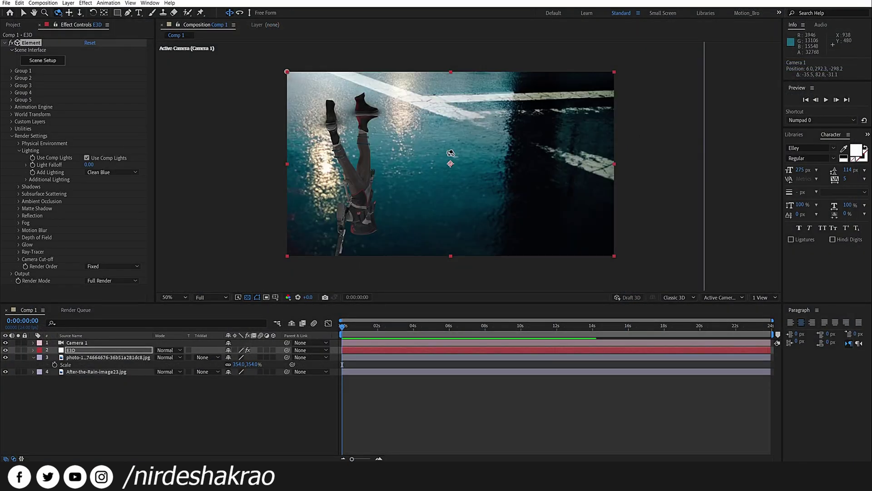
Fine-tune the camera's angle, position and distance so the shoes and reflection match the wet road's perspective
right_drag(410, 140, 407, 131)
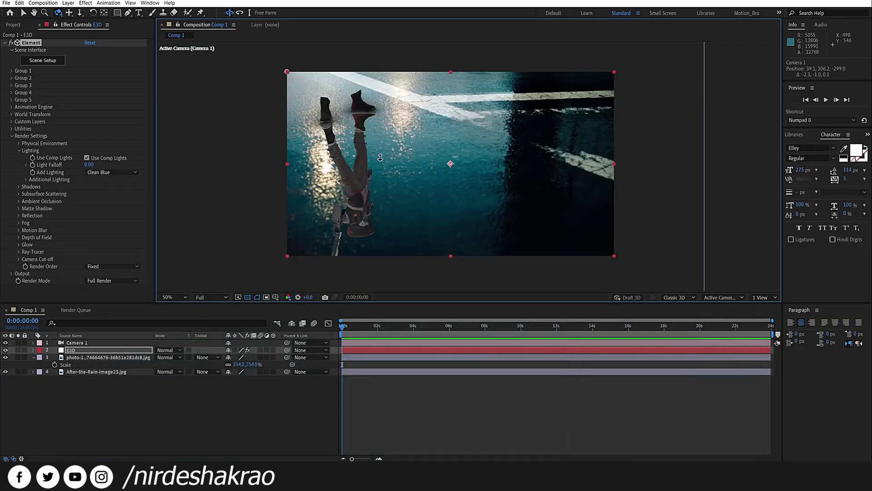
right_drag(381, 158, 373, 122)
middle_drag(383, 130, 394, 139)
drag(397, 144, 395, 138)
middle_drag(395, 139, 398, 123)
right_drag(398, 123, 396, 152)
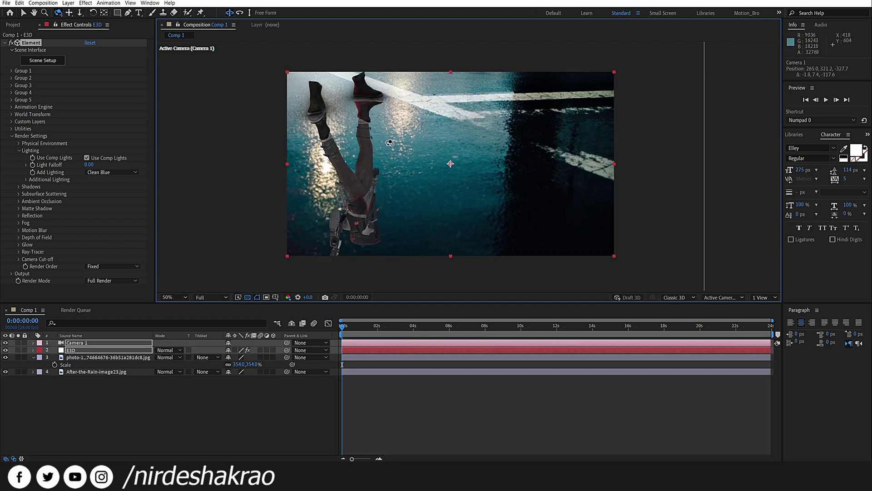
drag(395, 152, 419, 176)
key(space)
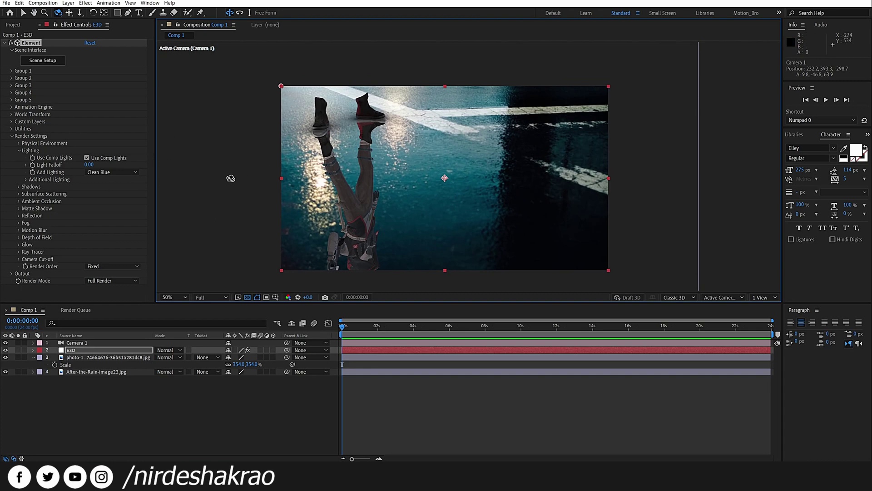
Set the Physical Environment's Override Layer to the wet street photo layer
click(18, 143)
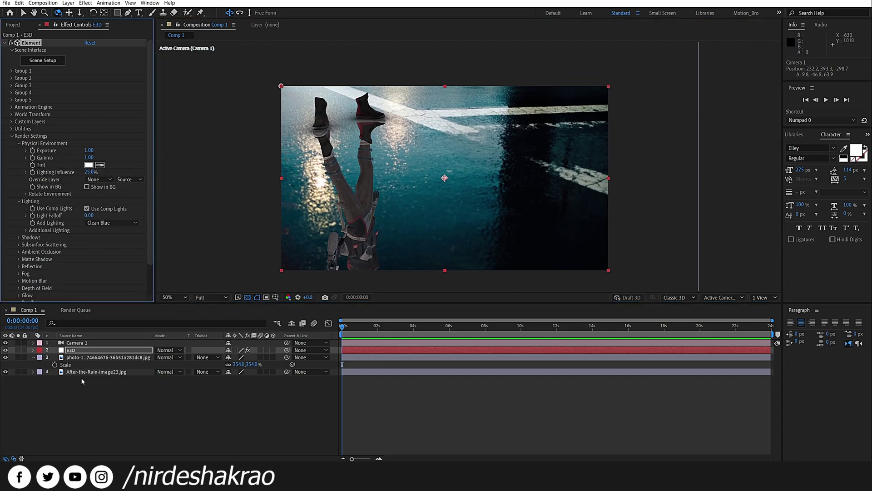
click(104, 181)
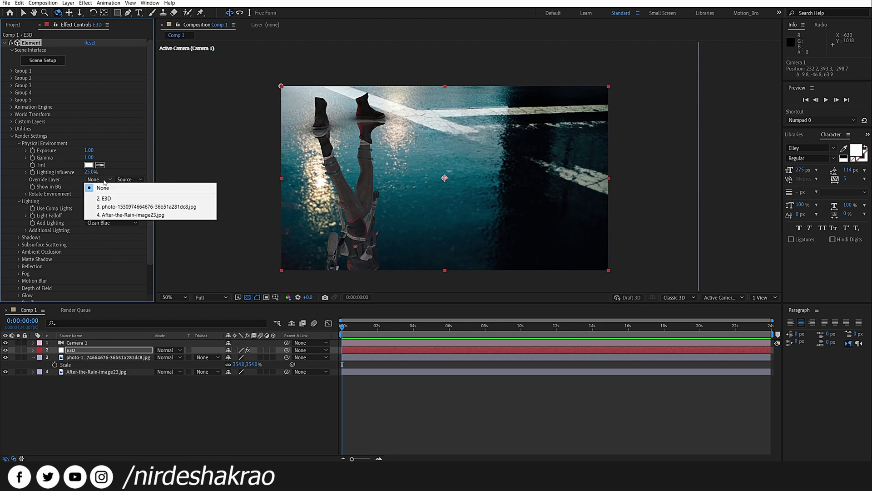
click(119, 207)
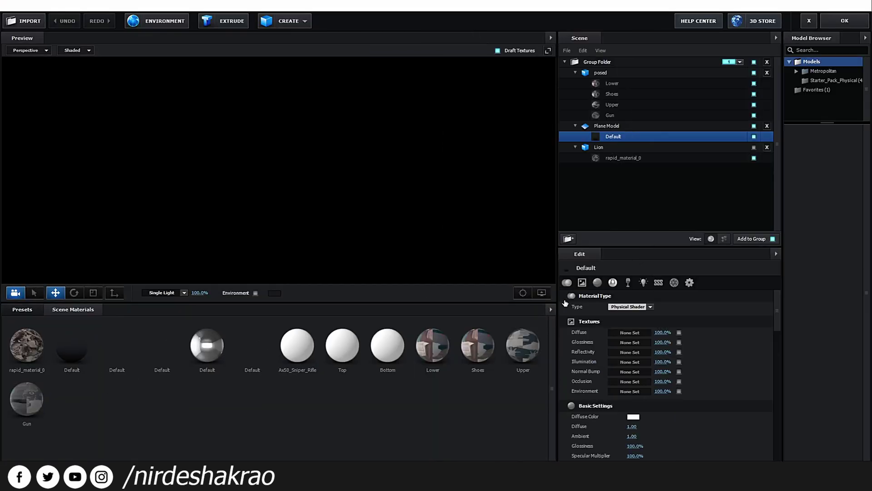
Lower the plane material's Glossiness to 86% in the scene setup to blur the reflection, and apply it
scroll(670, 420, up, 10)
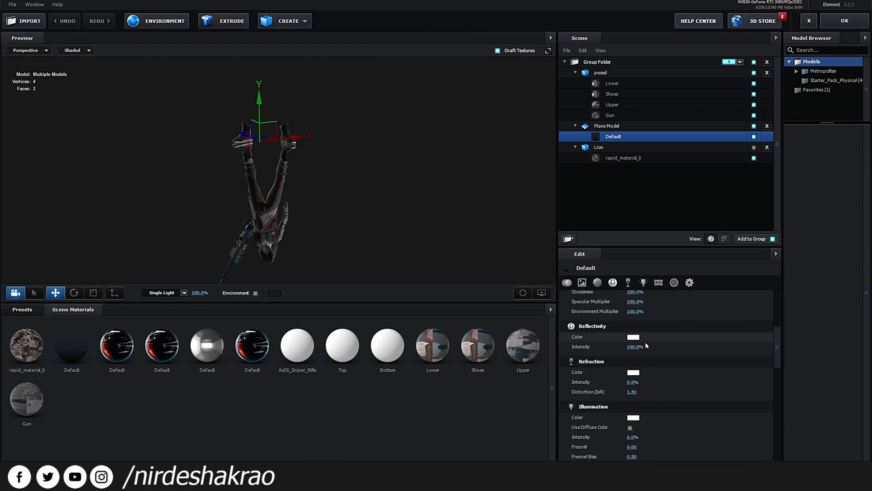
scroll(645, 343, up, 3)
drag(635, 351, 632, 352)
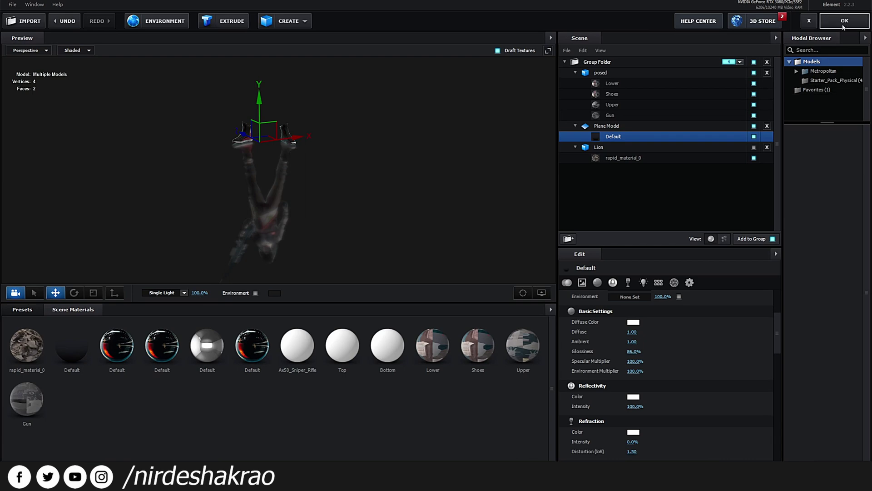
click(844, 21)
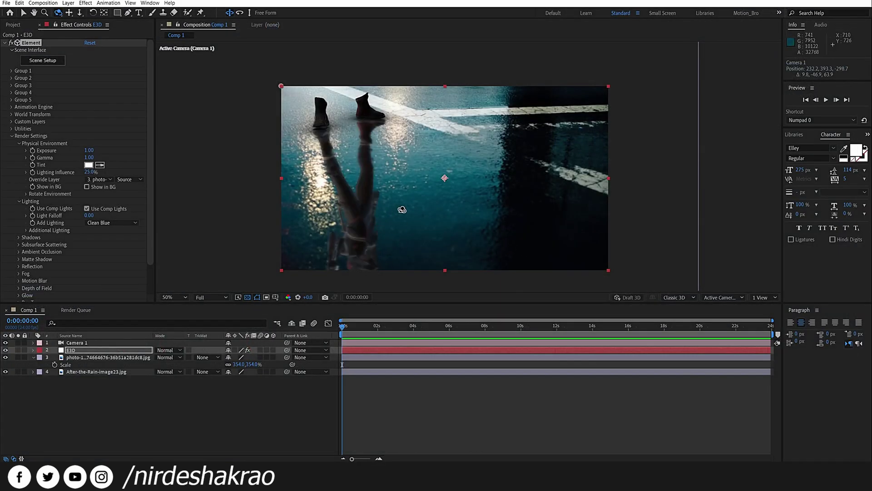
Set Lighting Influence to 100% and rotate the environment to 56° on X, 49° on Y and 28° on Z
drag(90, 171, 189, 161)
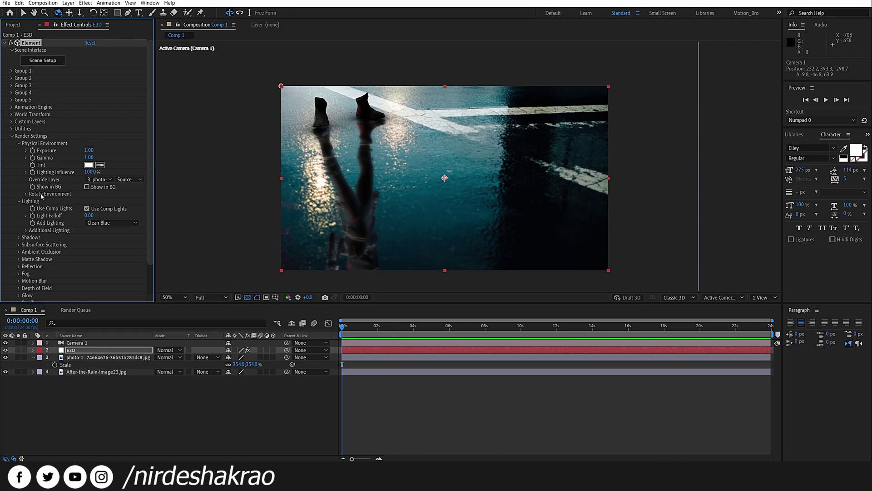
click(26, 194)
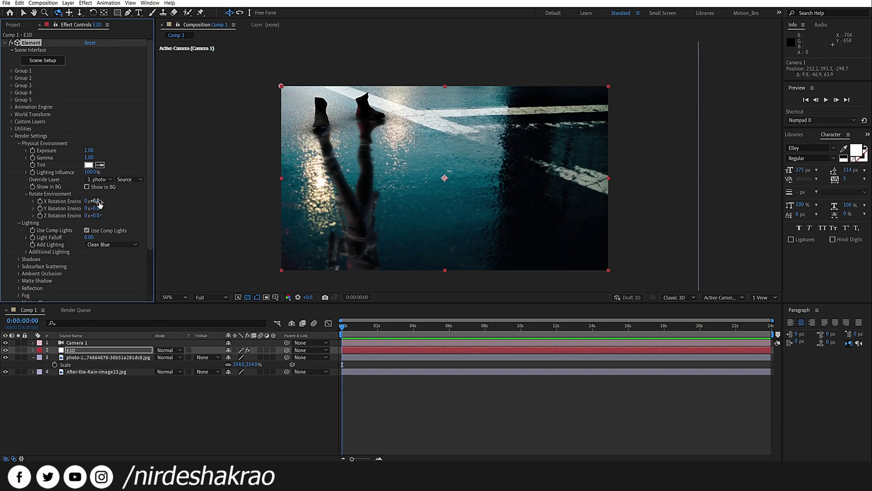
drag(111, 201, 131, 201)
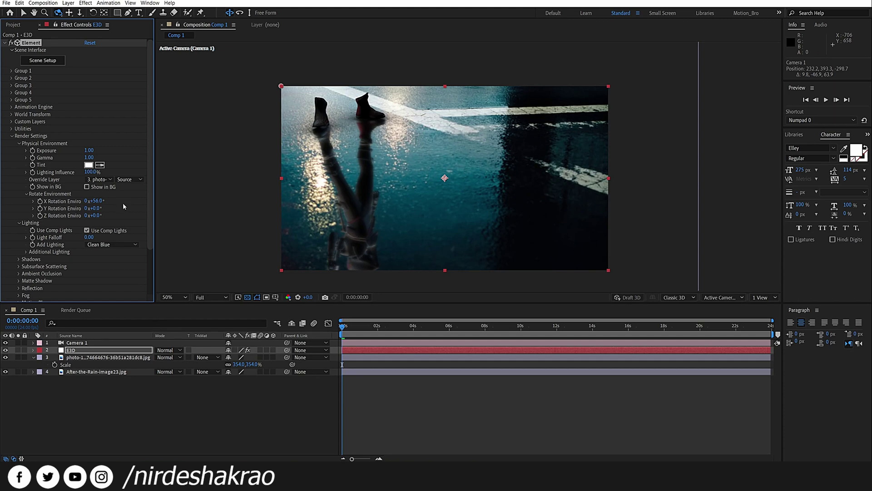
drag(108, 209, 118, 210)
drag(115, 216, 117, 216)
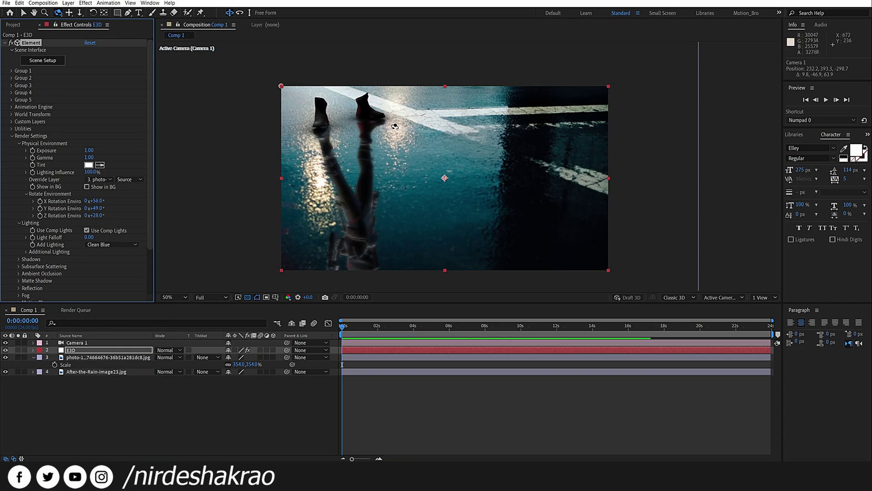
Enable ambient occlusion in the Element render settings and set the SSAO Intensity to 1
scroll(77, 221, down, 3)
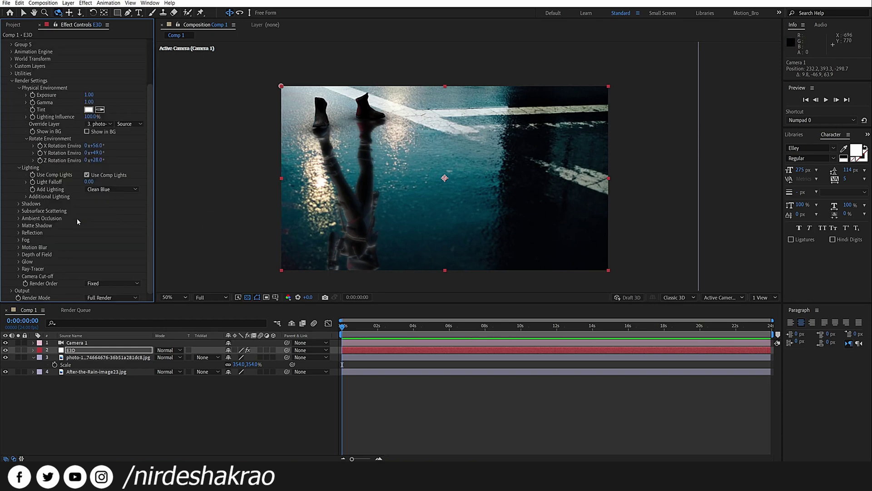
click(18, 219)
scroll(27, 213, down, 2)
click(87, 196)
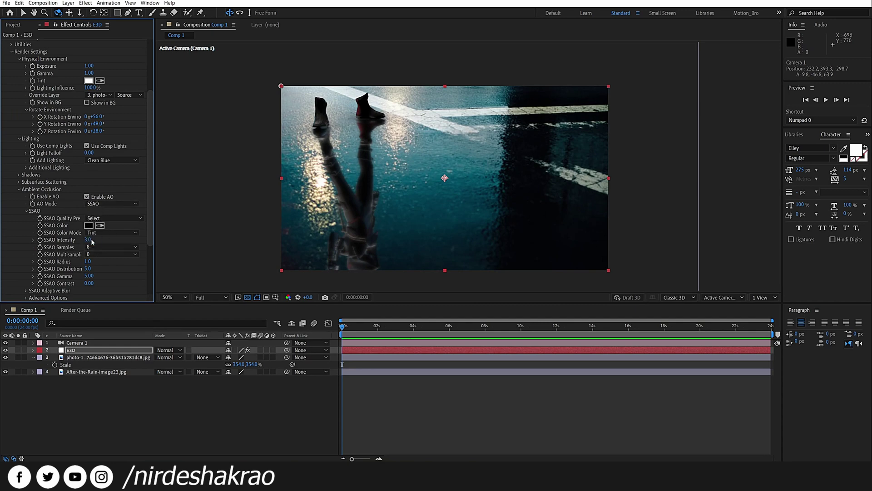
click(87, 197)
text(1)
key(Return)
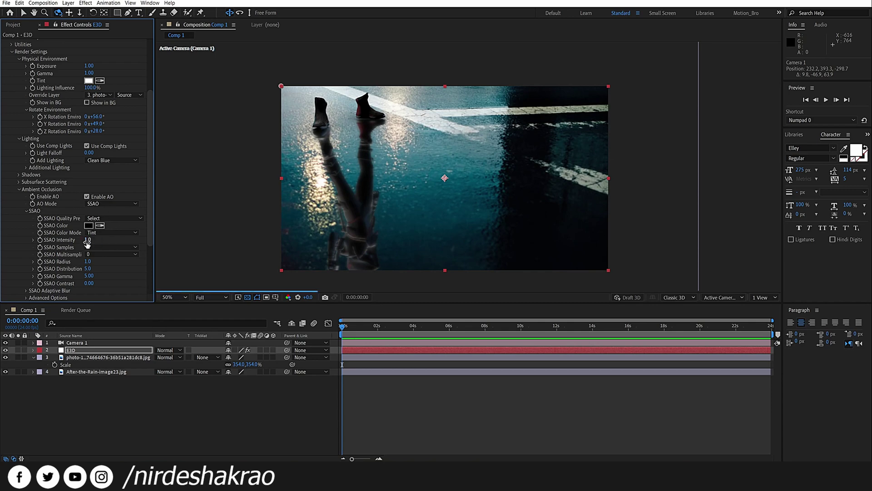
Set the E3D layer's Add Lighting preset to None in the Element render settings, then deselect the layer
click(438, 398)
drag(431, 187, 439, 192)
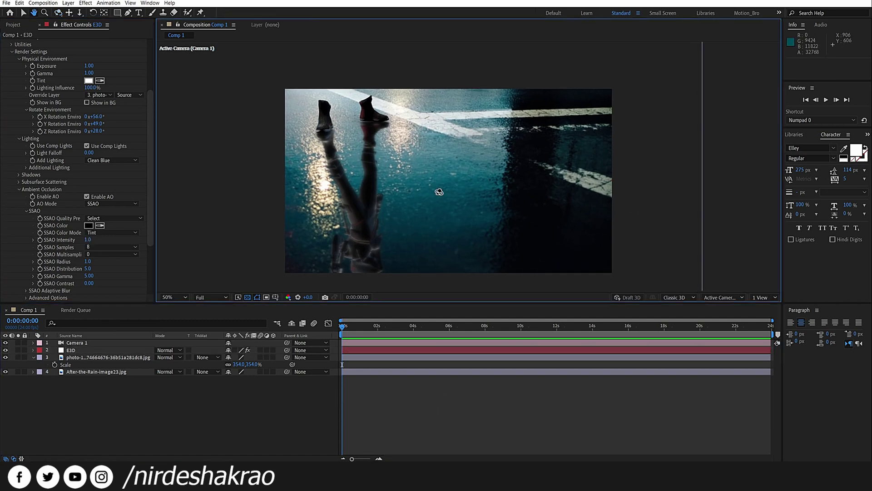
click(19, 189)
click(111, 208)
click(104, 215)
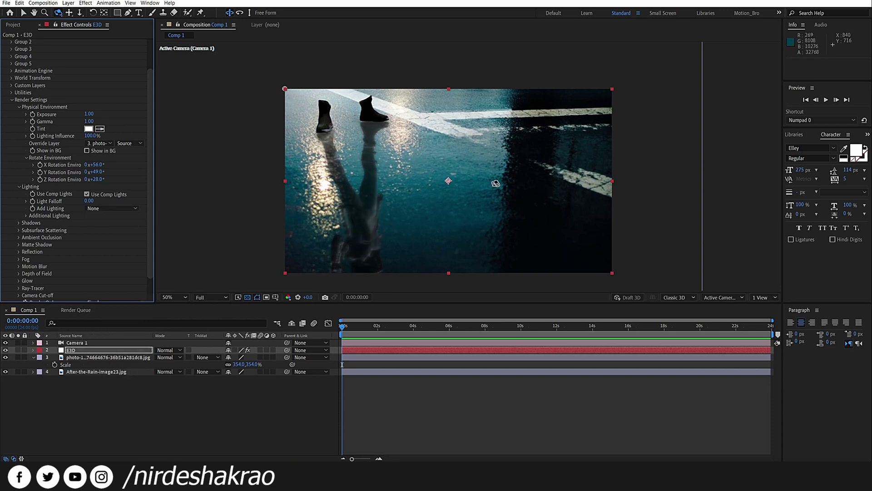
drag(544, 192, 388, 162)
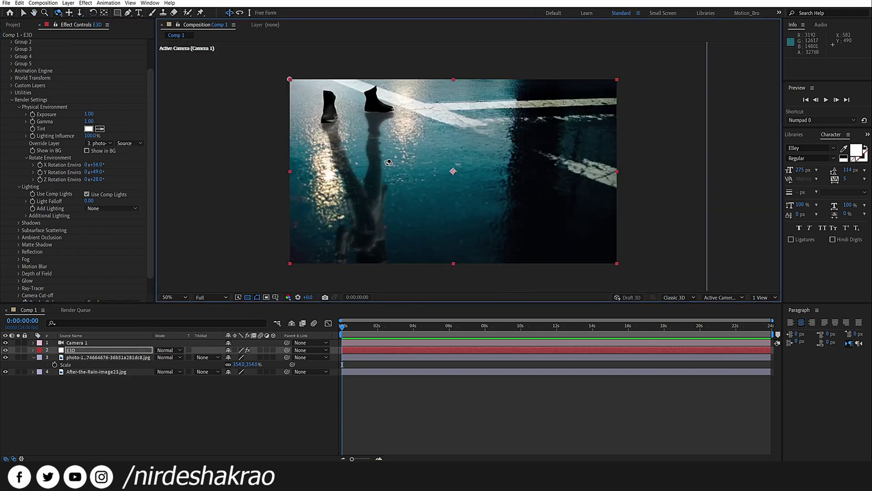
click(443, 378)
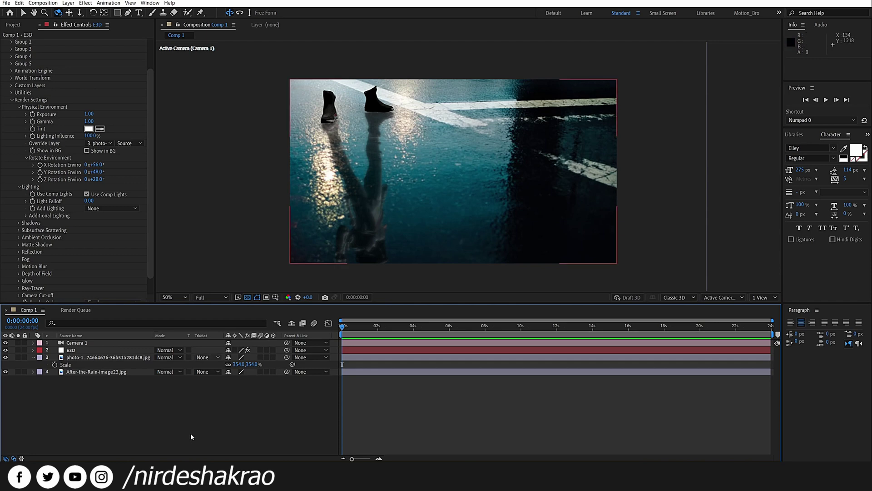
Adjust Camera 1's position to fine-tune how the shoes and the body's reflection sit on the wet street
click(159, 473)
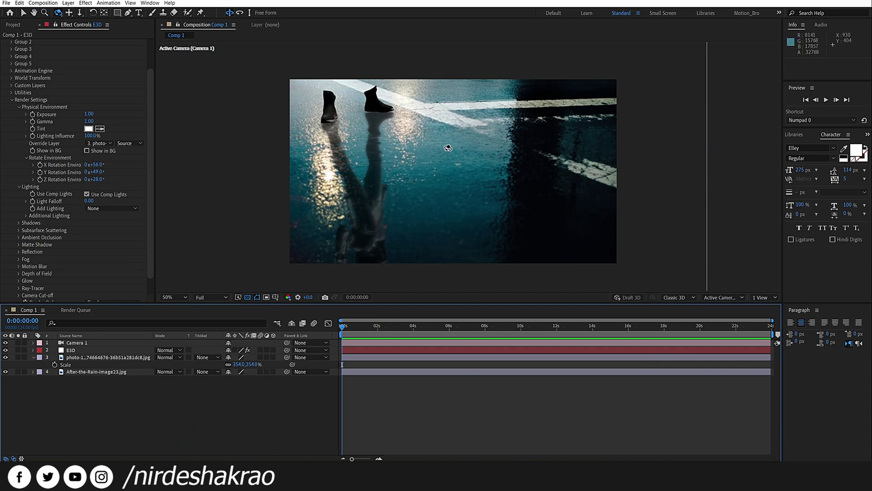
click(430, 132)
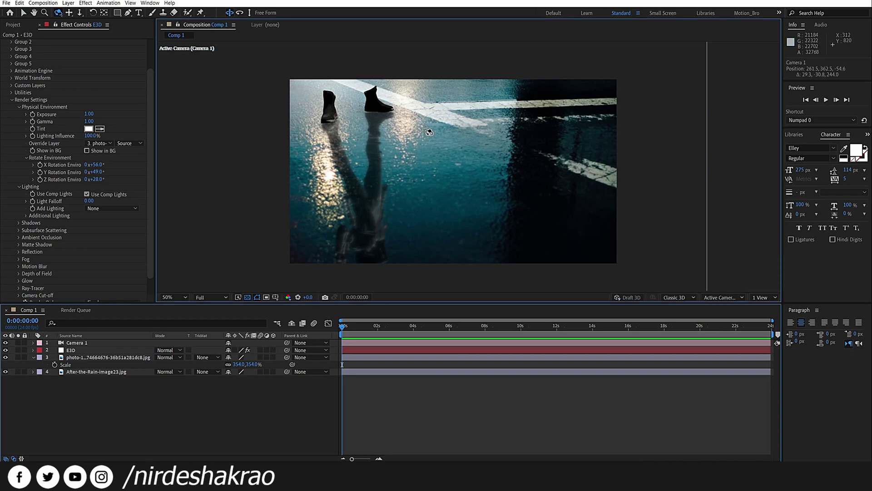
drag(429, 132, 412, 132)
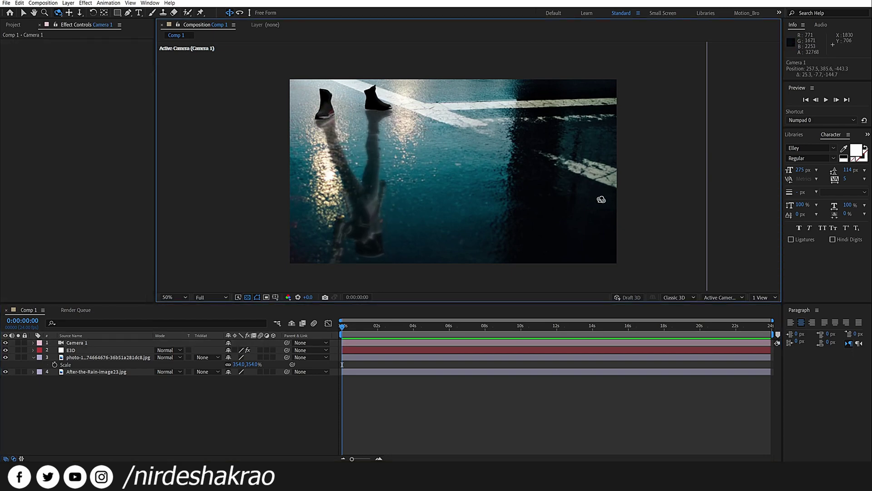
drag(519, 149, 473, 189)
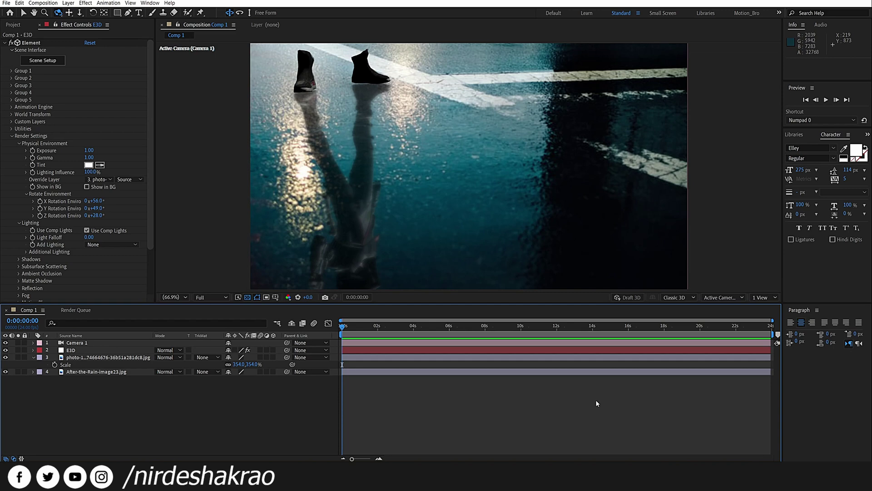